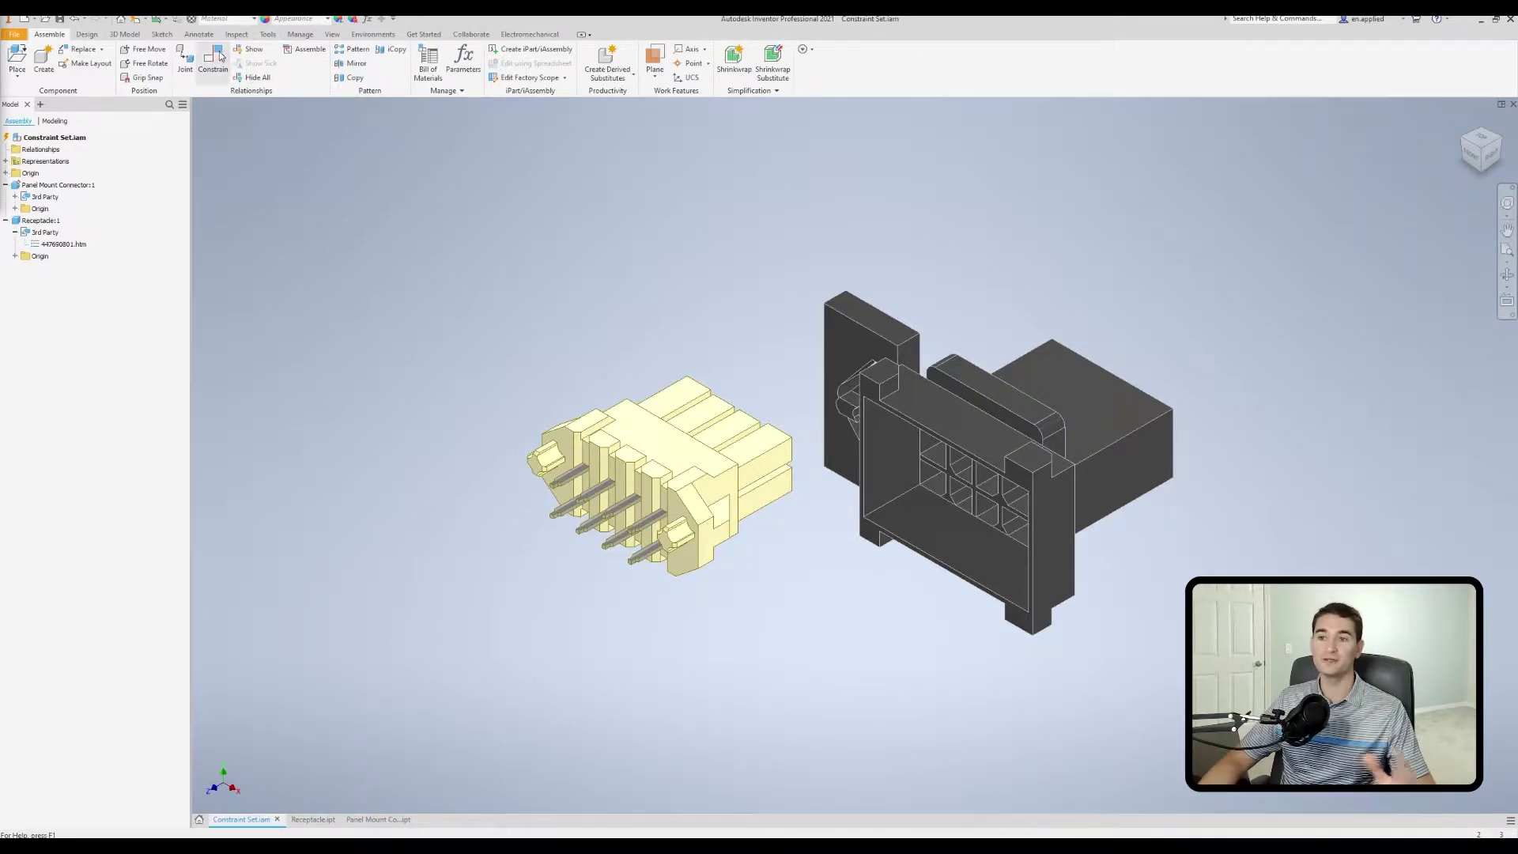
pyautogui.click(214, 63)
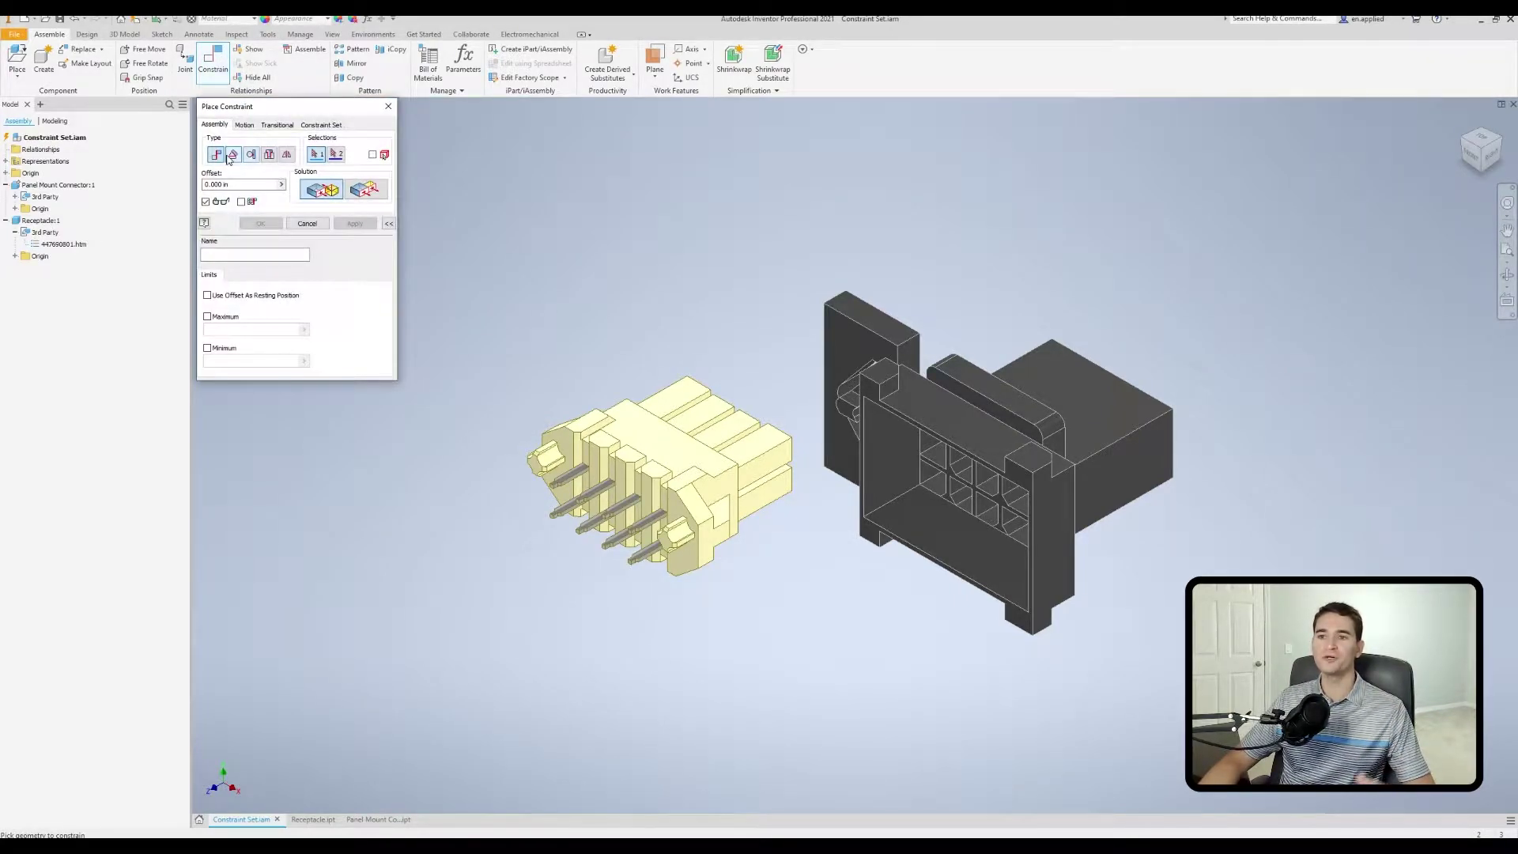
pyautogui.keyDown('shift'); pyautogui.moveTo(793, 485); pyautogui.dragTo(637, 478, button='middle'); pyautogui.keyUp('shift')
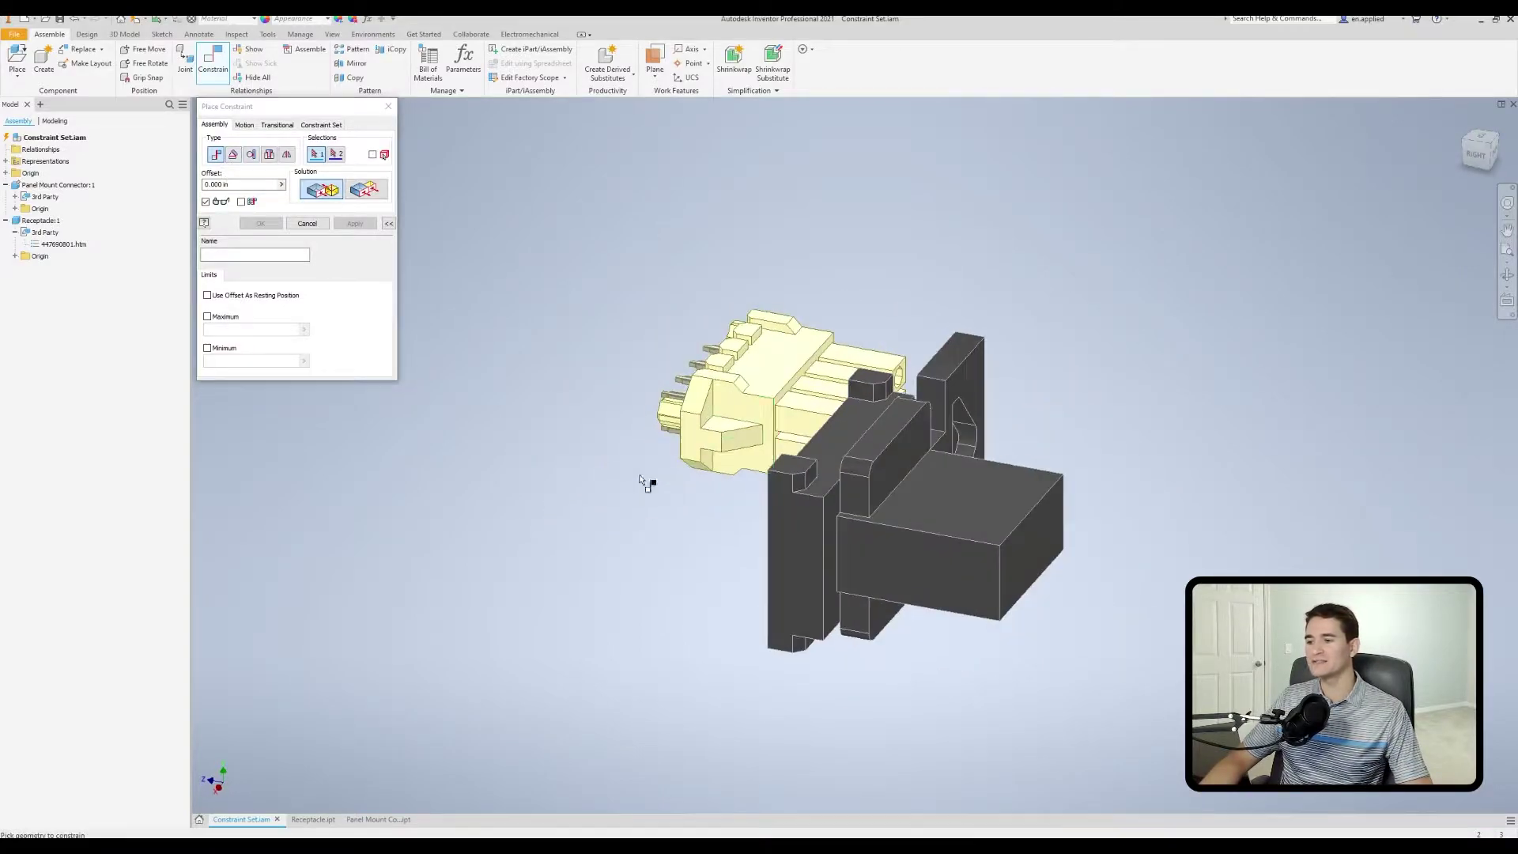
pyautogui.scroll(-5, 773, 401)
pyautogui.keyDown('shift'); pyautogui.moveTo(759, 373); pyautogui.dragTo(661, 491, button='middle'); pyautogui.keyUp('shift')
pyautogui.scroll(-3, 823, 440)
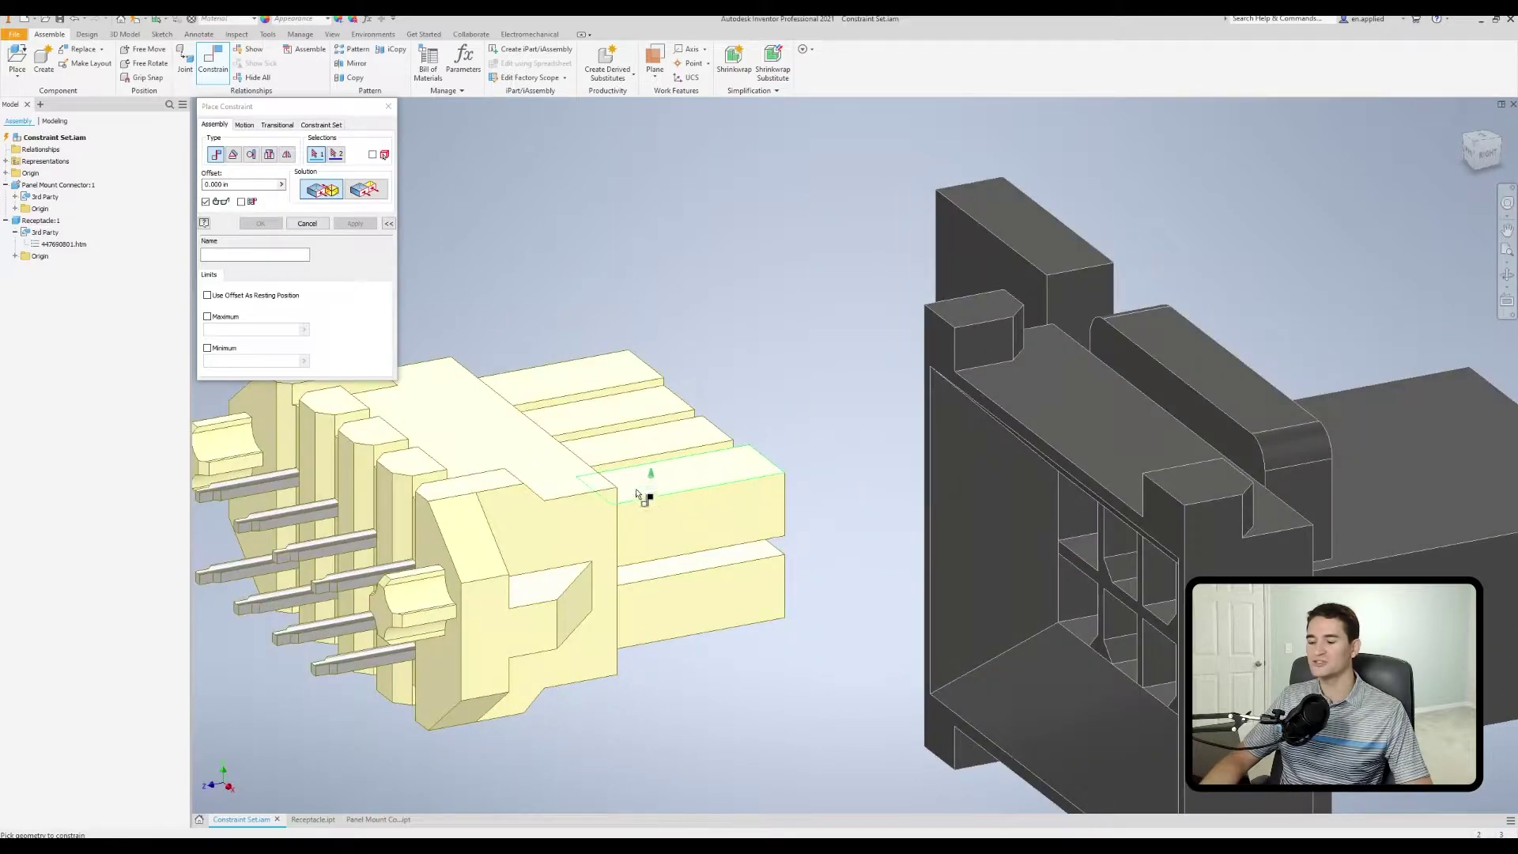
pyautogui.scroll(4, 620, 535)
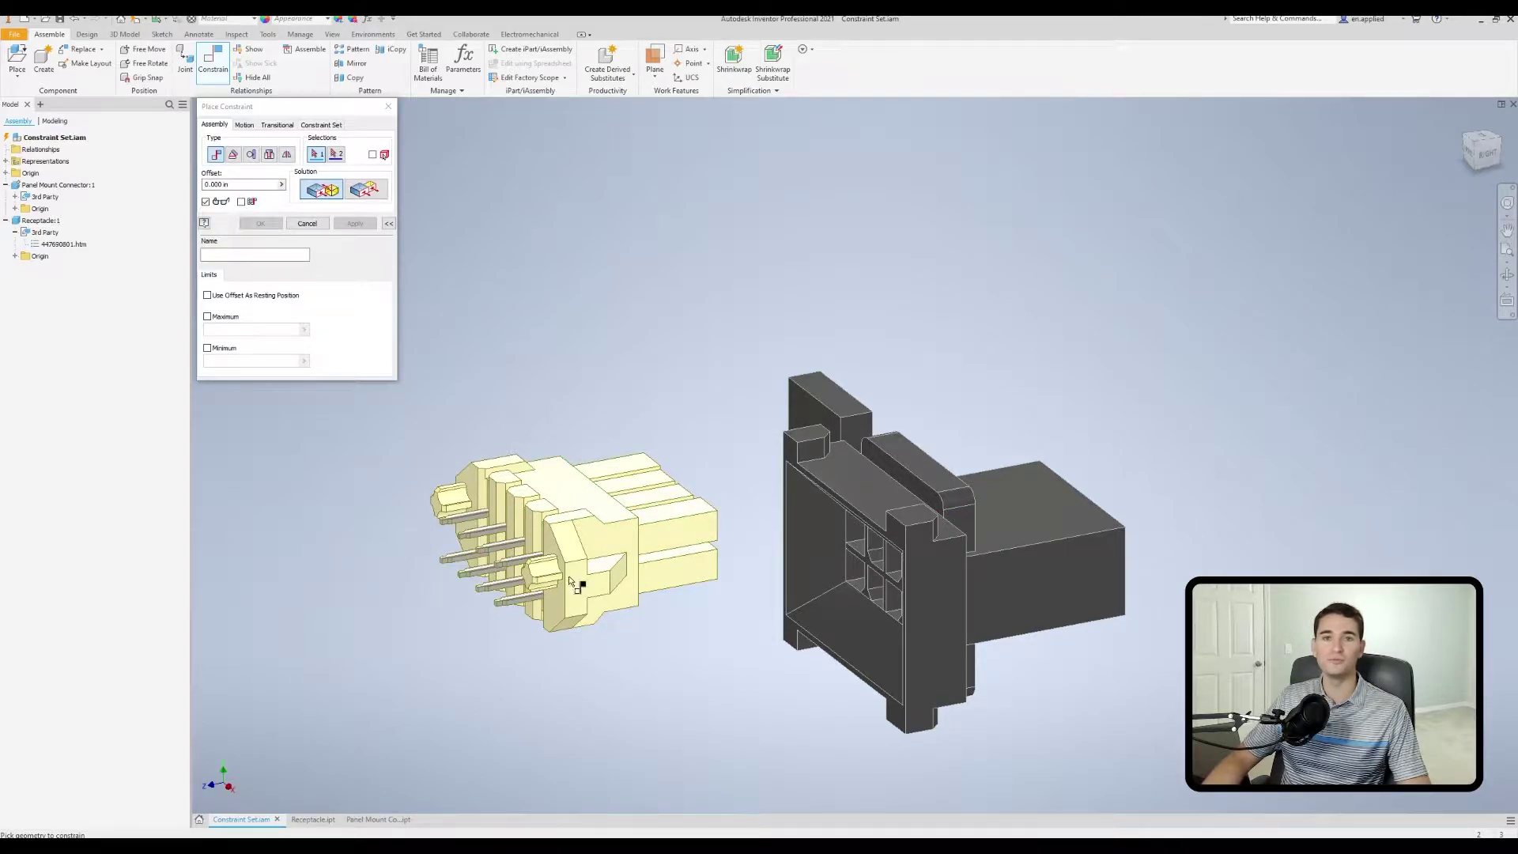
pyautogui.press('F6')
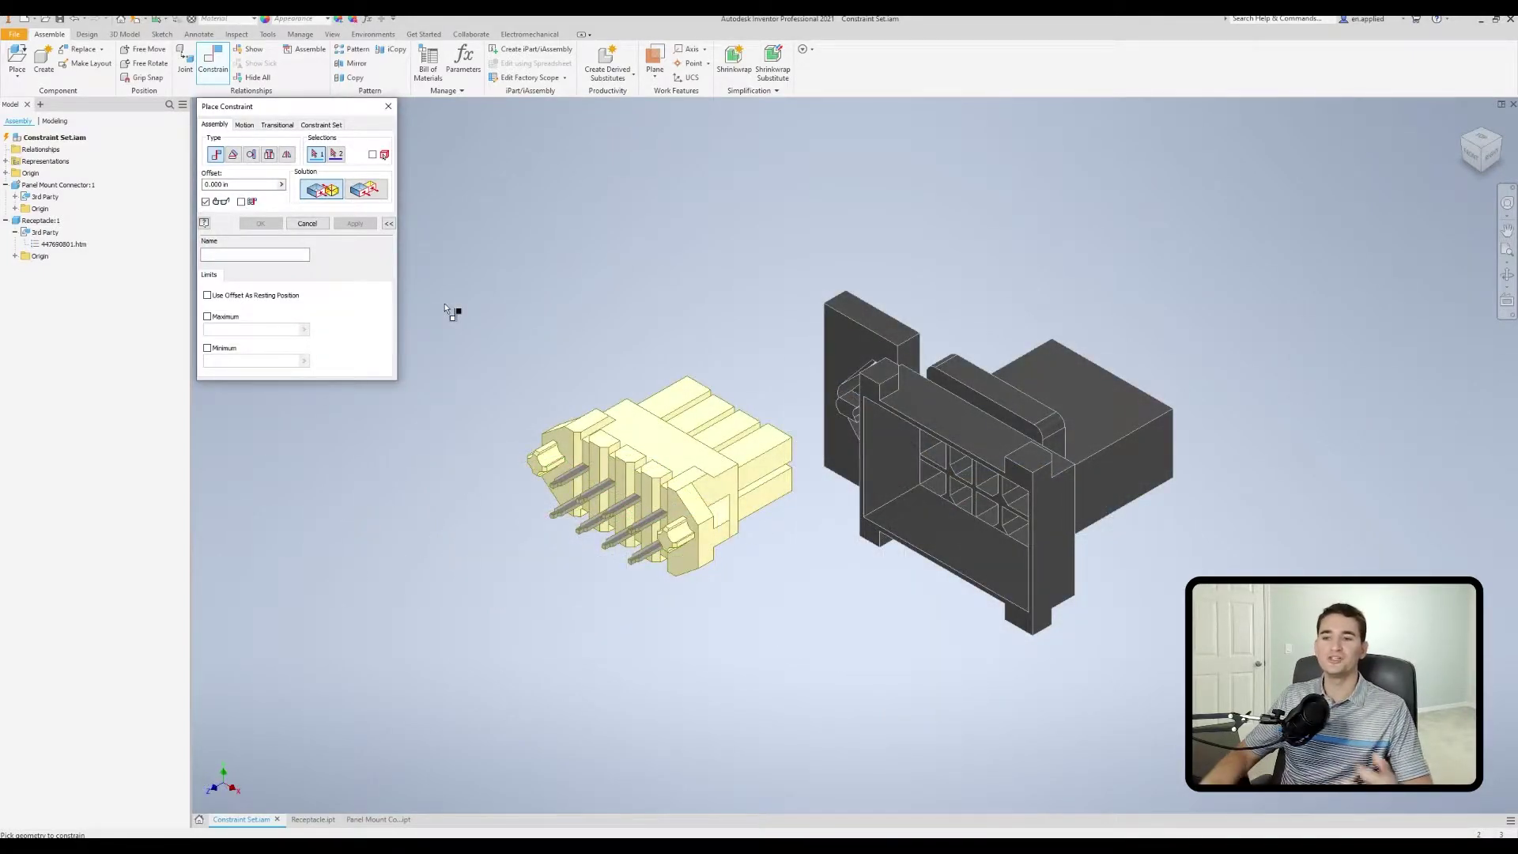
pyautogui.click(307, 224)
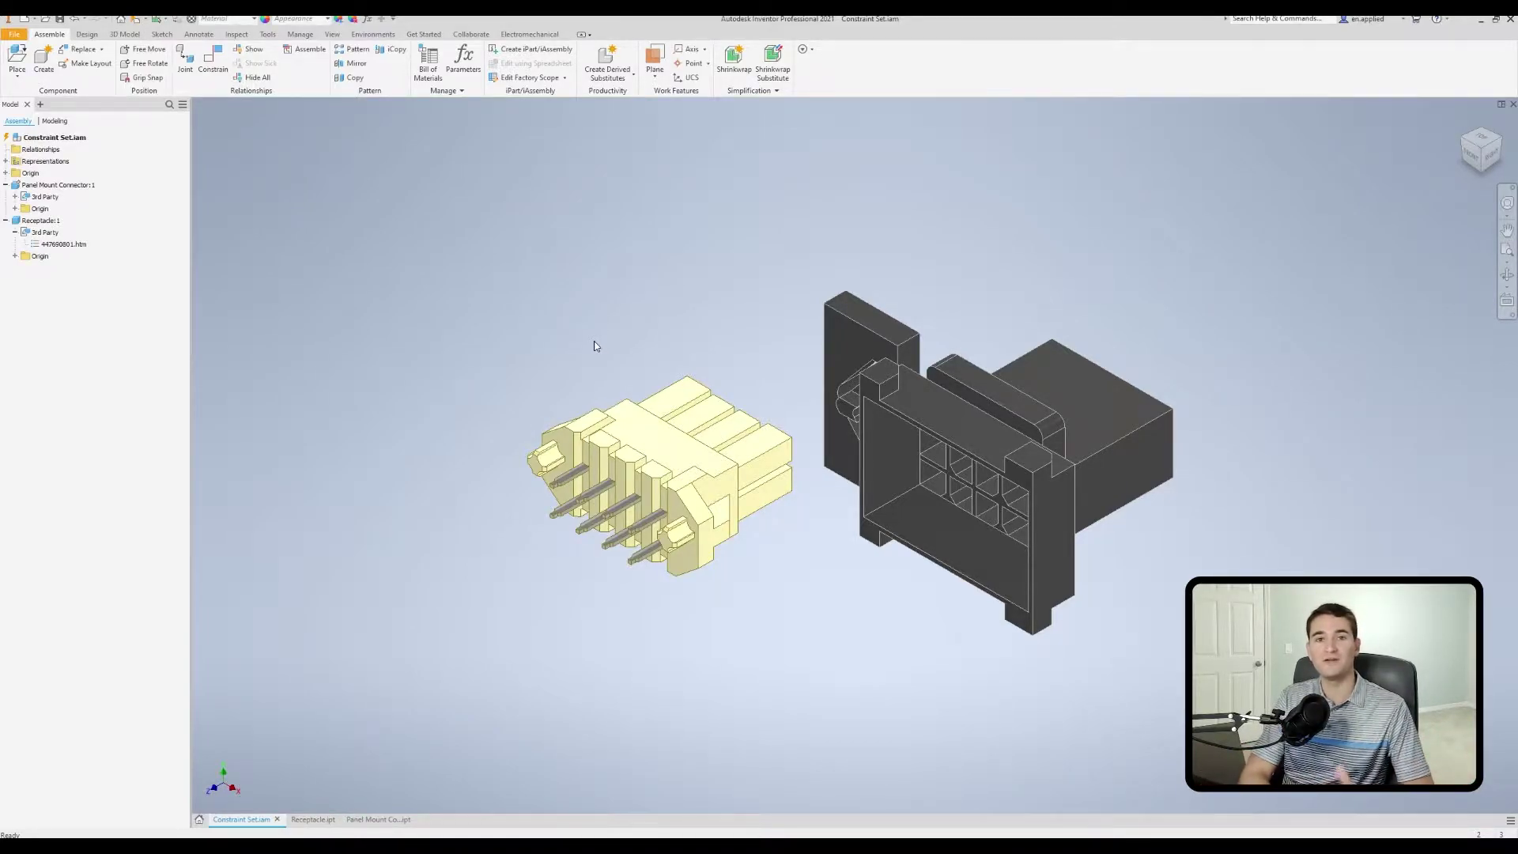
# - Inspect the mating geometry of the receptacle part and the panel mount connector part
pyautogui.hotkey('ctrl', 'Tab')
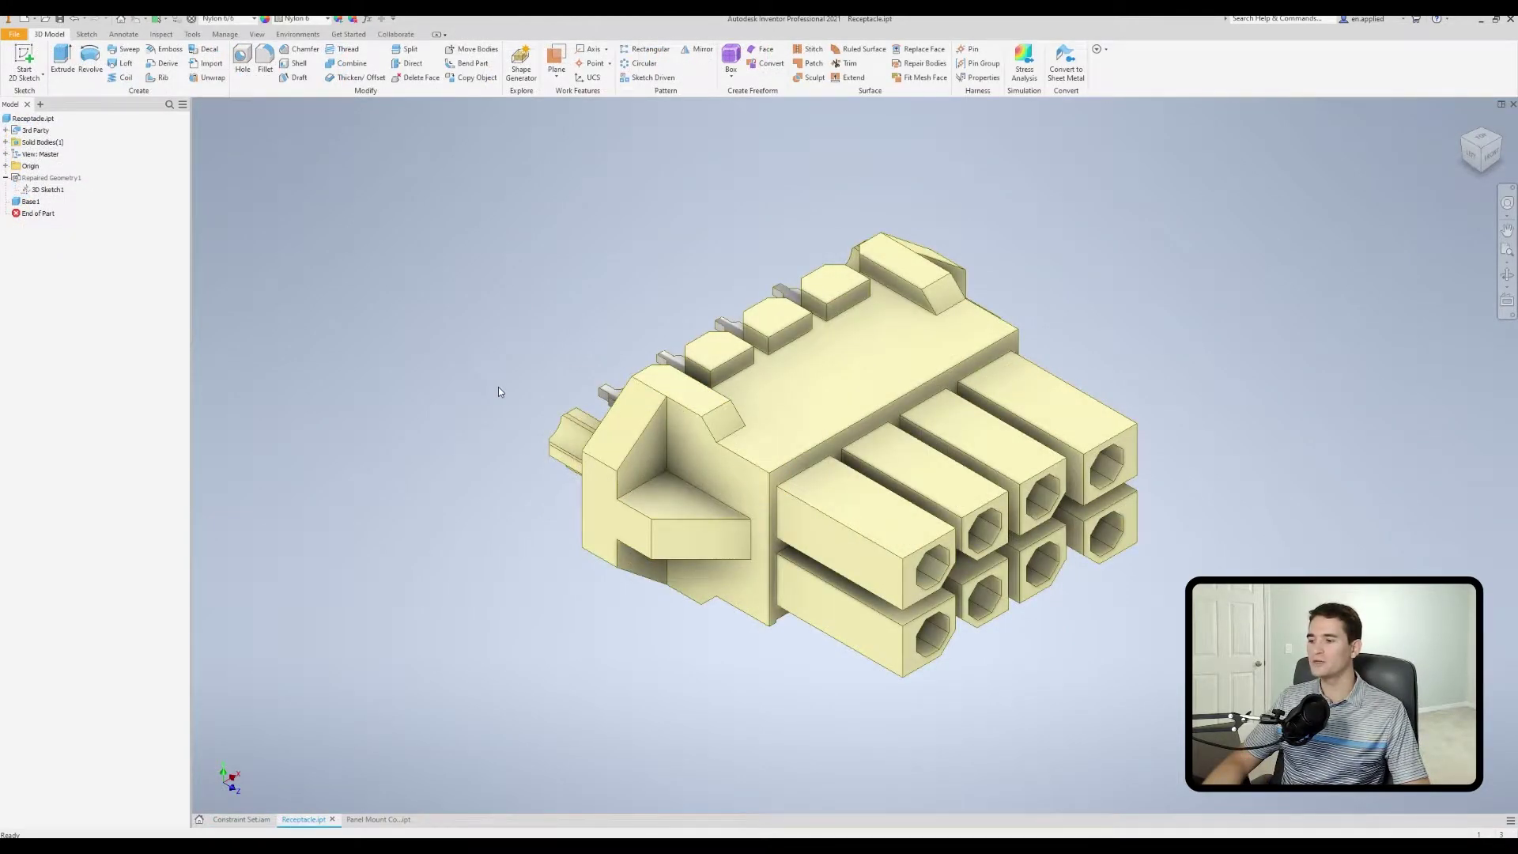
pyautogui.keyDown('shift'); pyautogui.moveTo(687, 406); pyautogui.dragTo(620, 401, button='middle'); pyautogui.keyUp('shift')
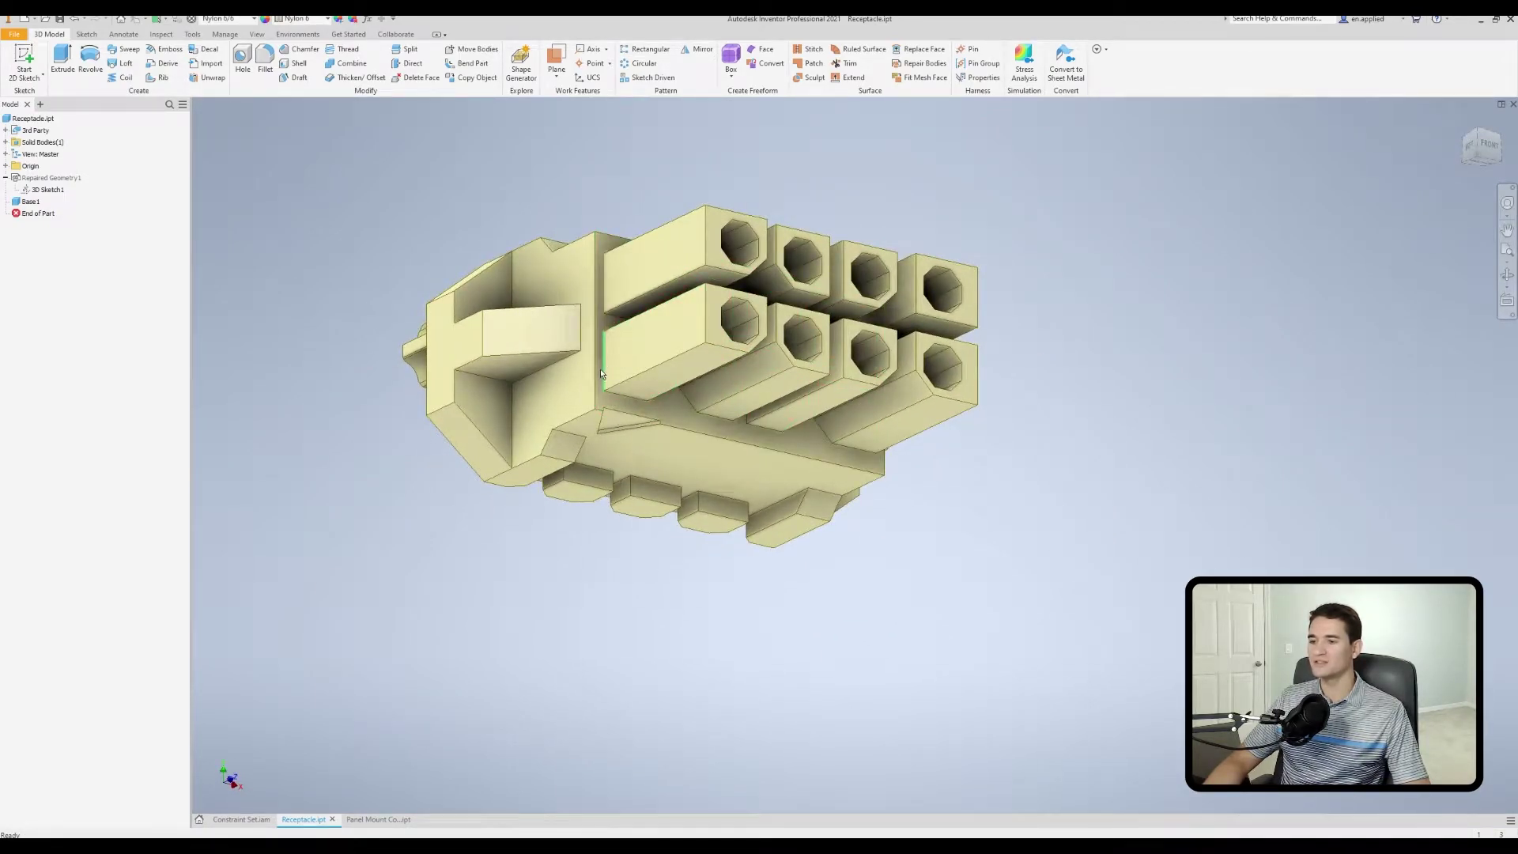
pyautogui.moveTo(606, 391); pyautogui.dragTo(671, 405, button='middle')
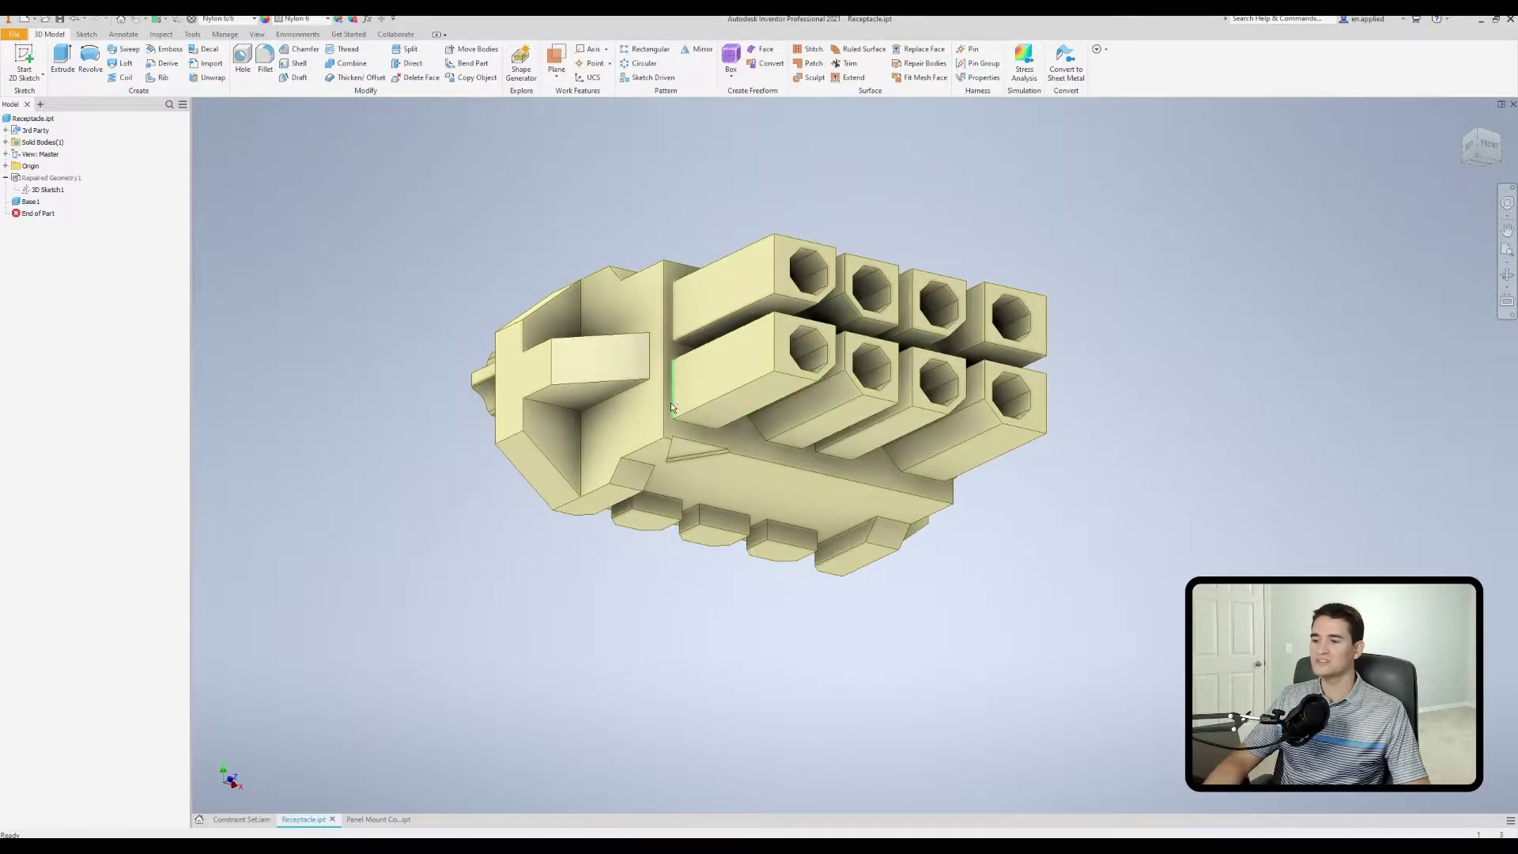
pyautogui.click(378, 819)
pyautogui.keyDown('shift'); pyautogui.moveTo(927, 484); pyautogui.dragTo(1145, 474, button='middle'); pyautogui.keyUp('shift')
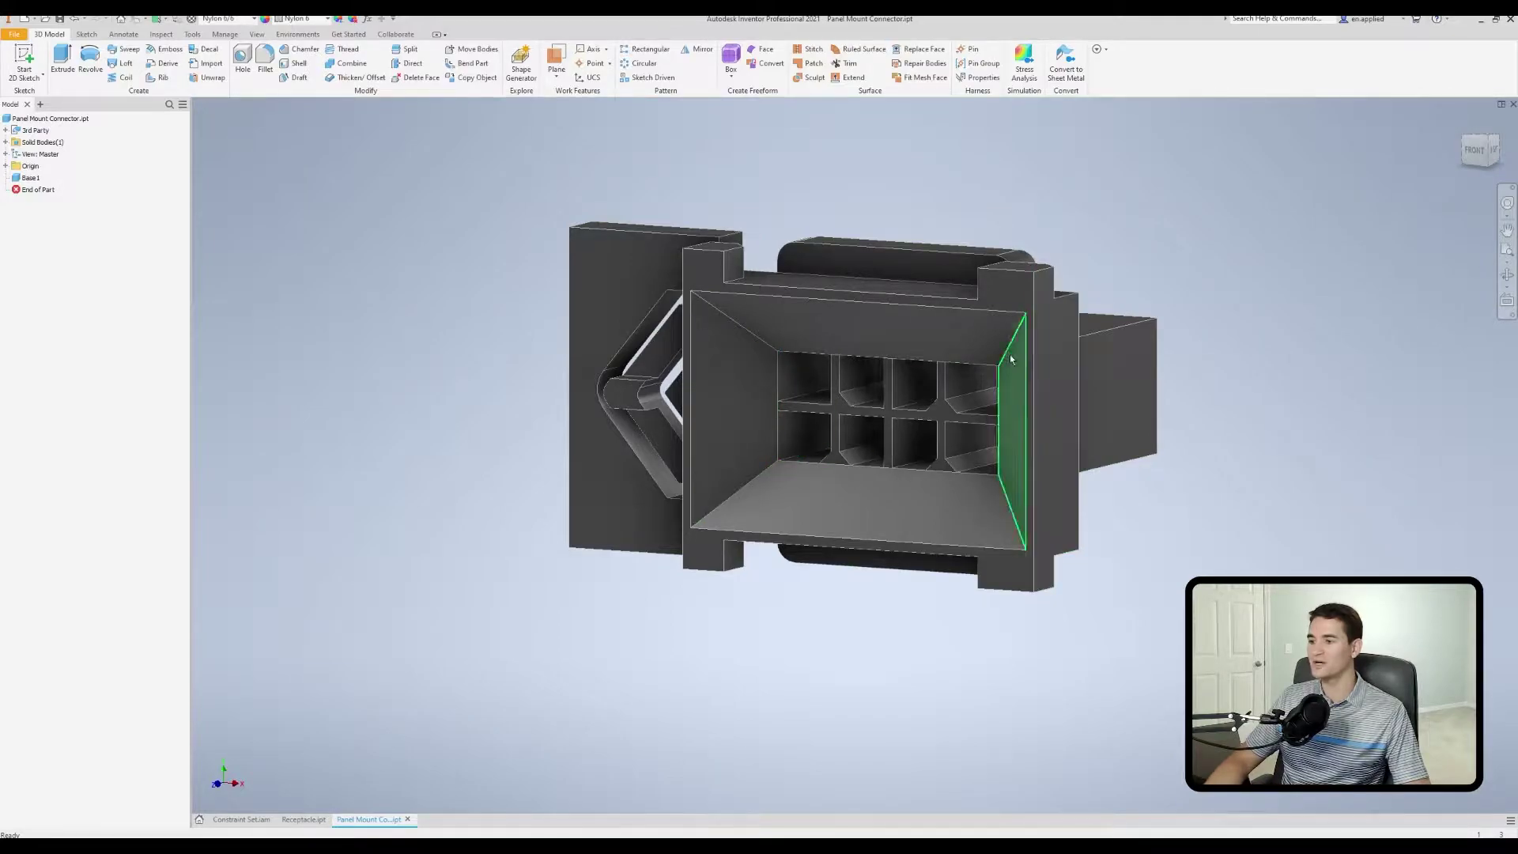
# - Start a new sketch in the receptacle part on the flat body face at the base of the eight sockets
pyautogui.click(313, 818)
pyautogui.keyDown('shift'); pyautogui.moveTo(757, 405); pyautogui.dragTo(751, 435, button='middle'); pyautogui.keyUp('shift')
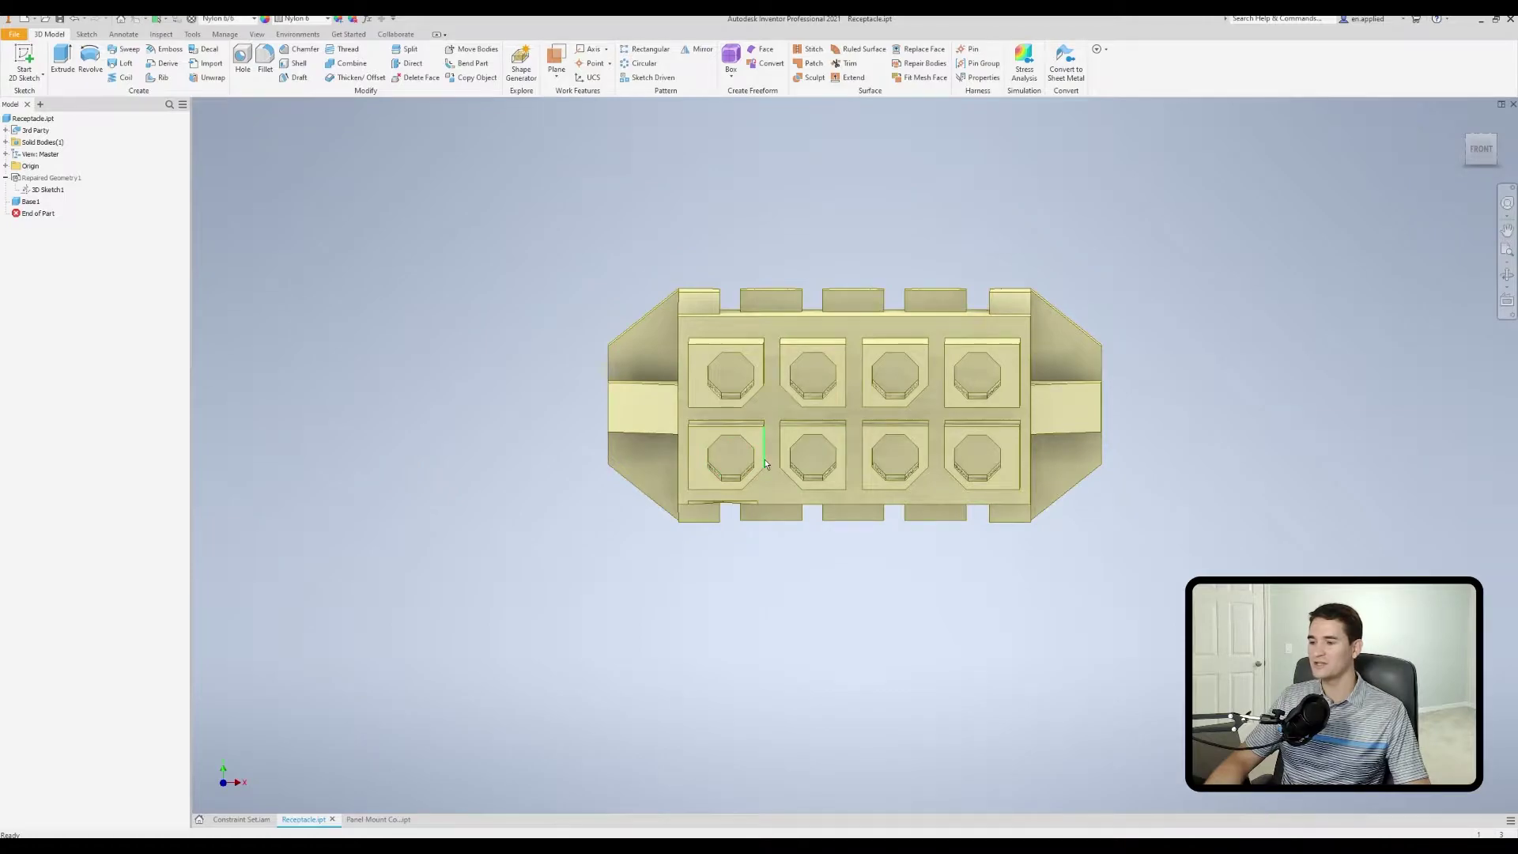
pyautogui.moveTo(886, 492)
pyautogui.keyDown('shift'); pyautogui.mouseDown(button='middle')
pyautogui.moveTo(929, 479)
pyautogui.moveTo(914, 481)
pyautogui.mouseUp(button='middle'); pyautogui.keyUp('shift')
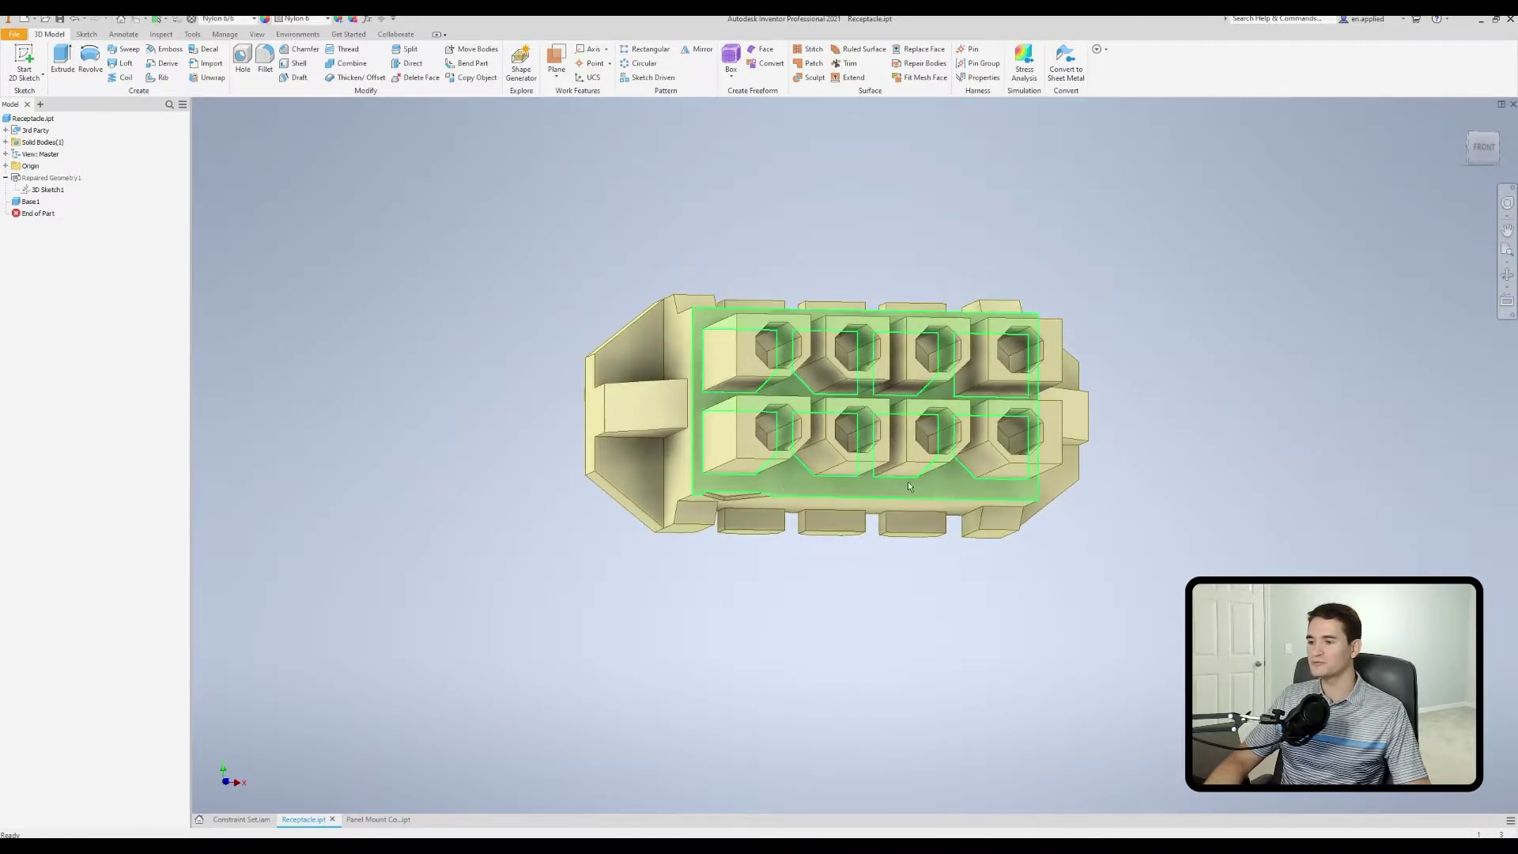
pyautogui.scroll(4, 777, 480)
pyautogui.rightClick(730, 484)
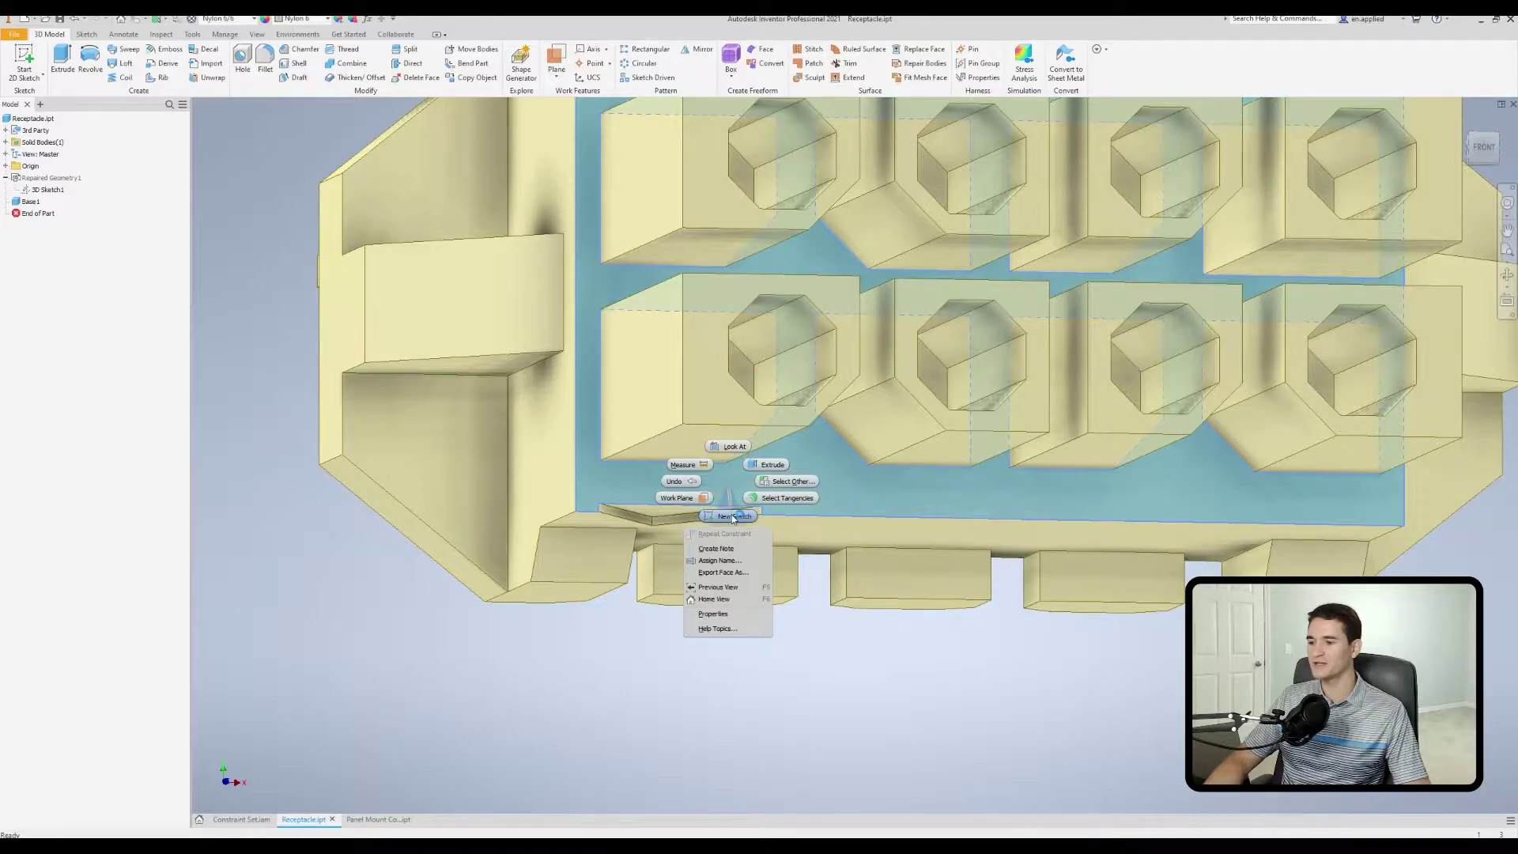
pyautogui.click(733, 516)
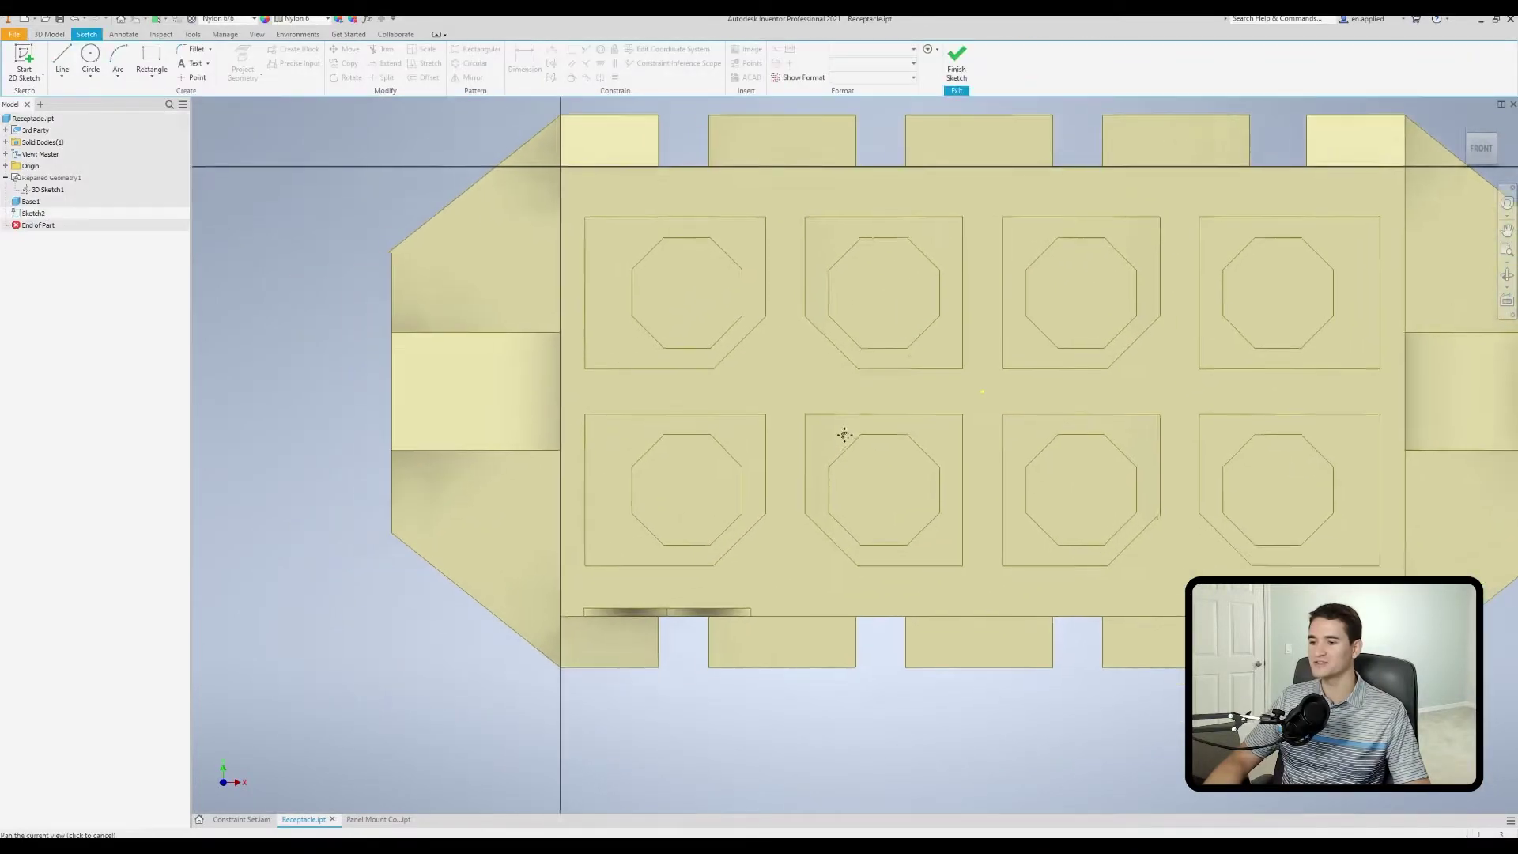
# - Project the base edges of the lower-left socket into the sketch
pyautogui.press('p')
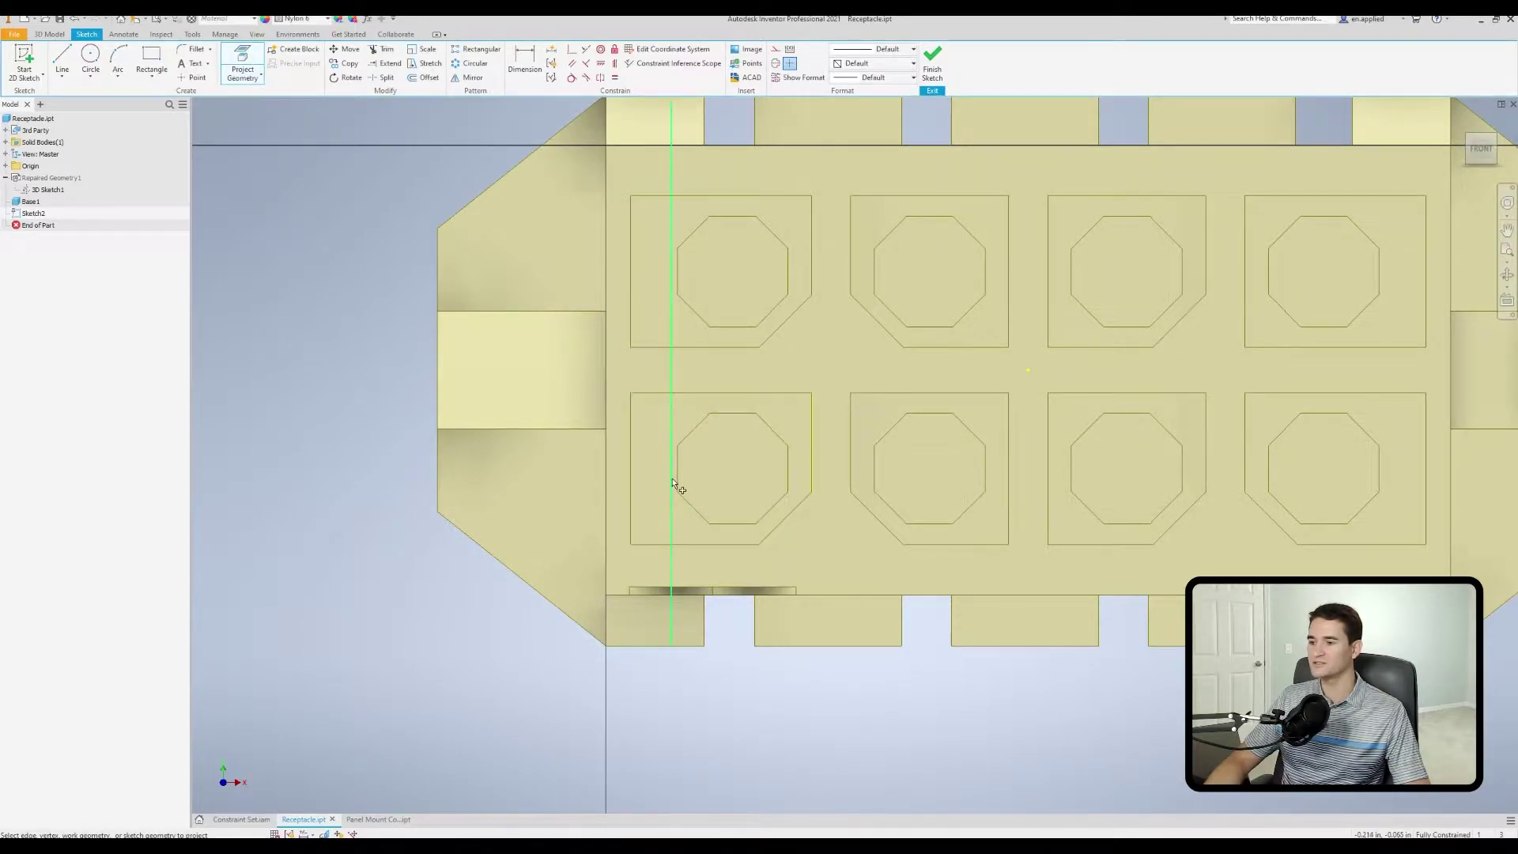
pyautogui.rightClick(460, 497)
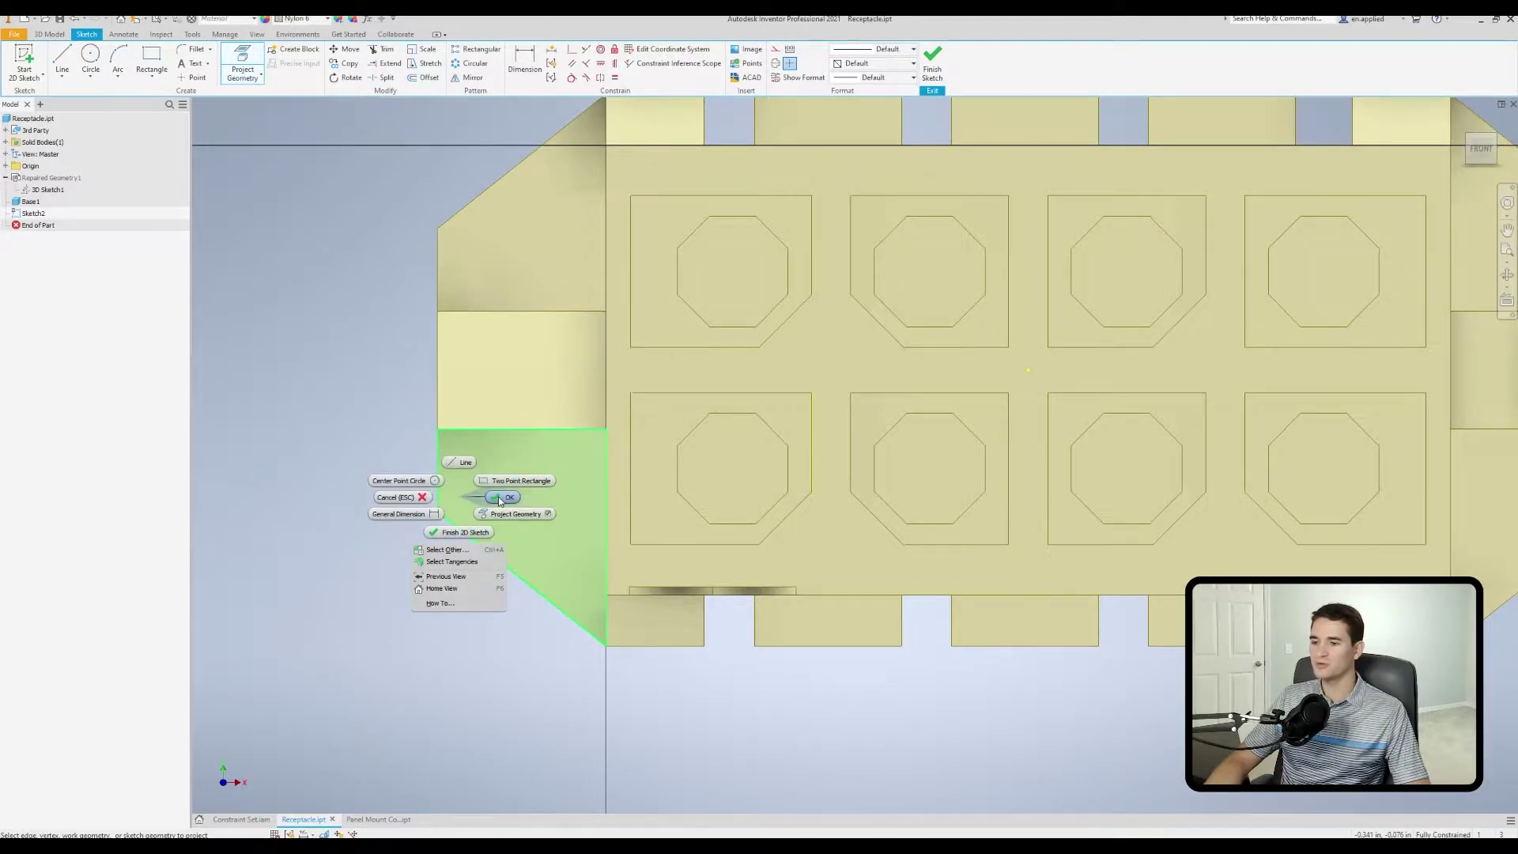
pyautogui.click(499, 500)
# - Draw a vertical line across the lower-left socket from the midpoint of its upper edge to its lower edge
pyautogui.keyDown('shift'); pyautogui.moveTo(579, 498); pyautogui.dragTo(736, 443, button='middle'); pyautogui.keyUp('shift')
pyautogui.click(63, 60)
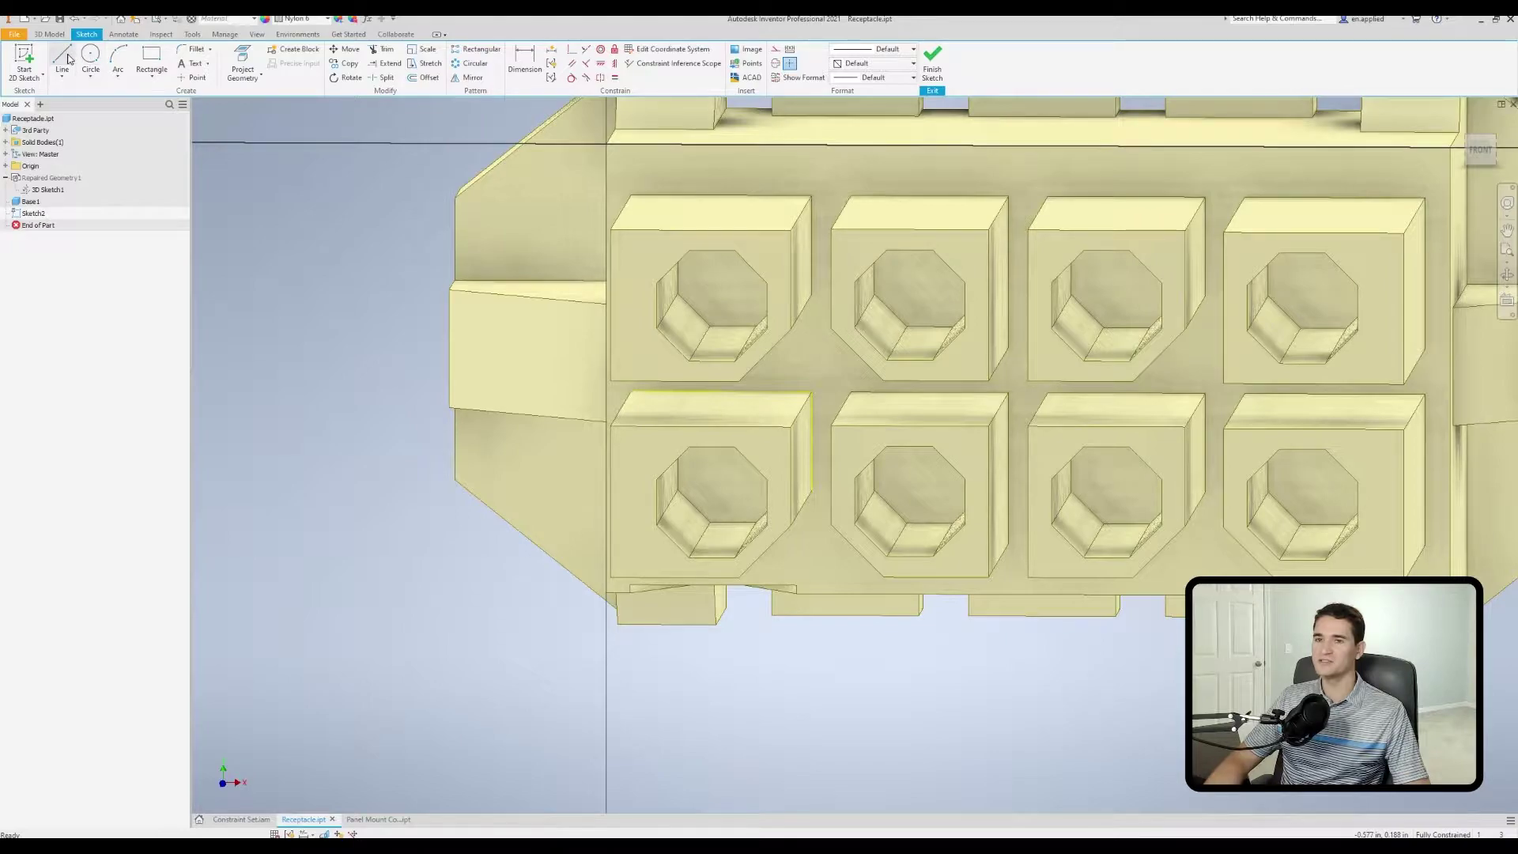
pyautogui.click(722, 391)
pyautogui.press('F5')
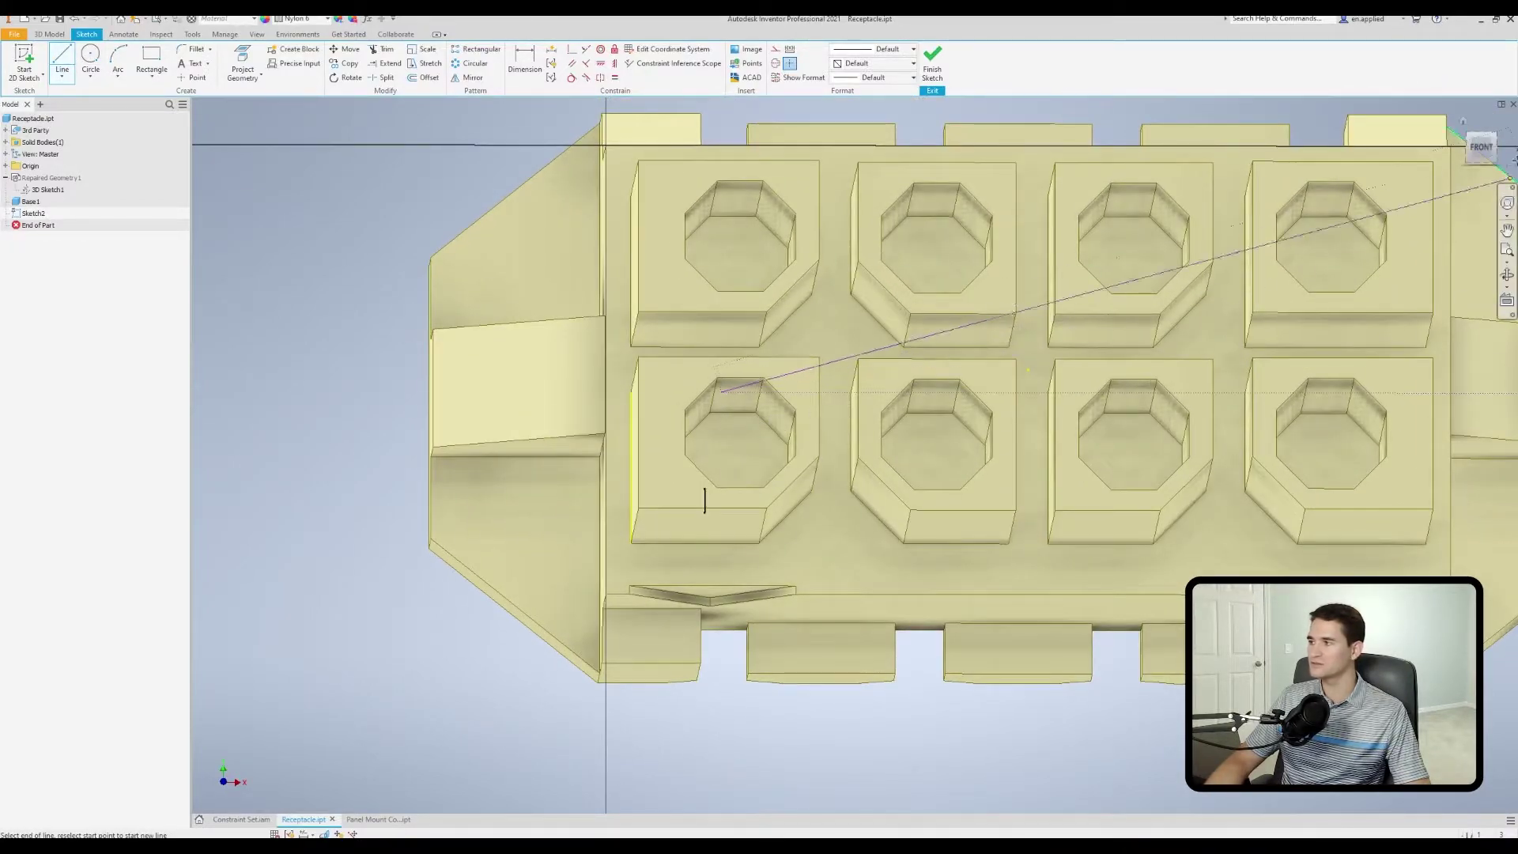
pyautogui.click(1481, 149)
pyautogui.scroll(5, 816, 609)
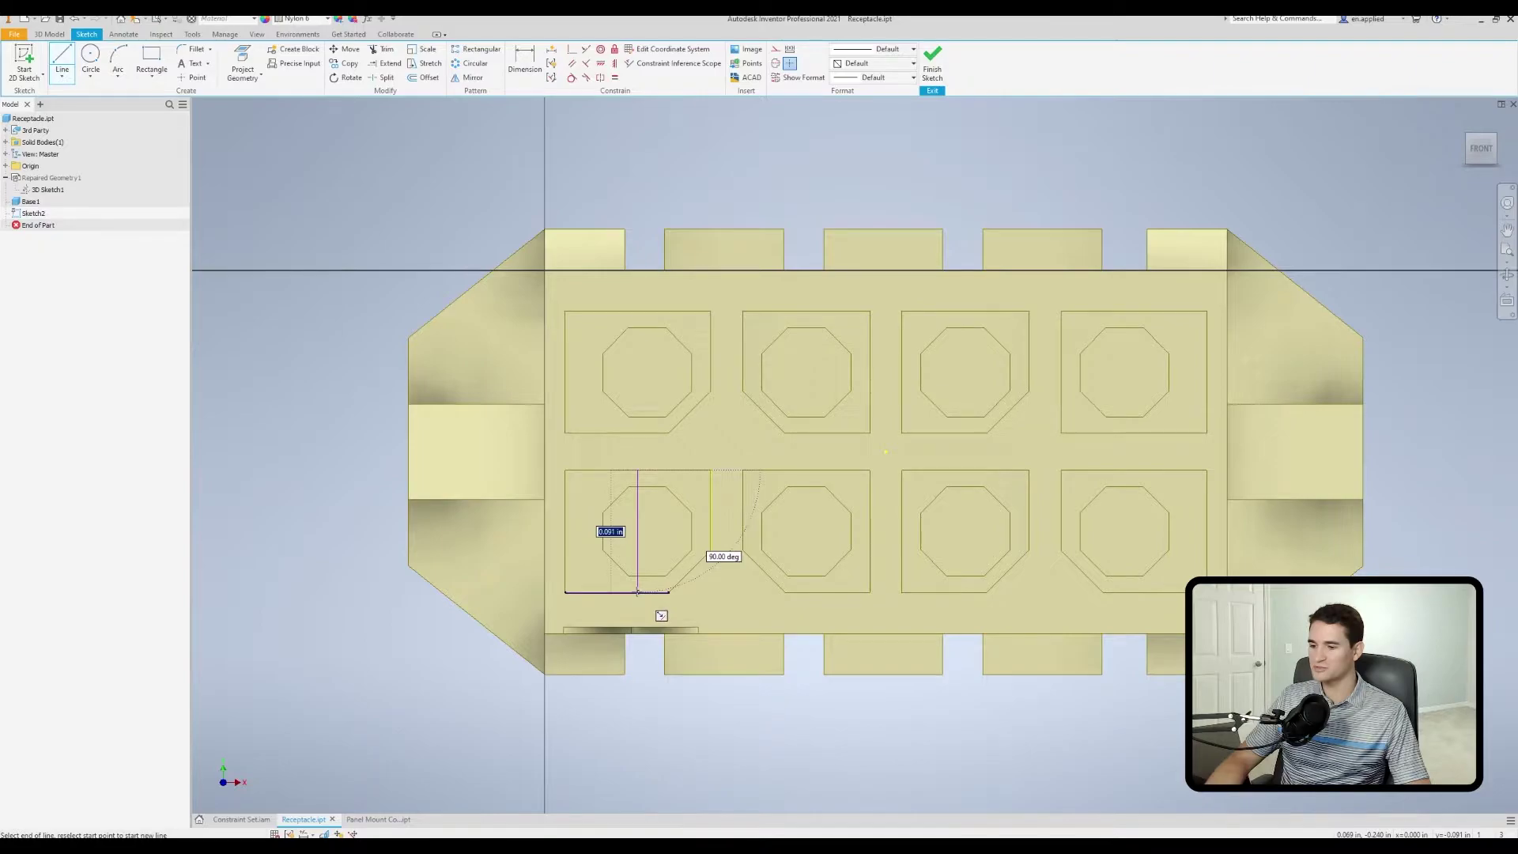
pyautogui.click(637, 592)
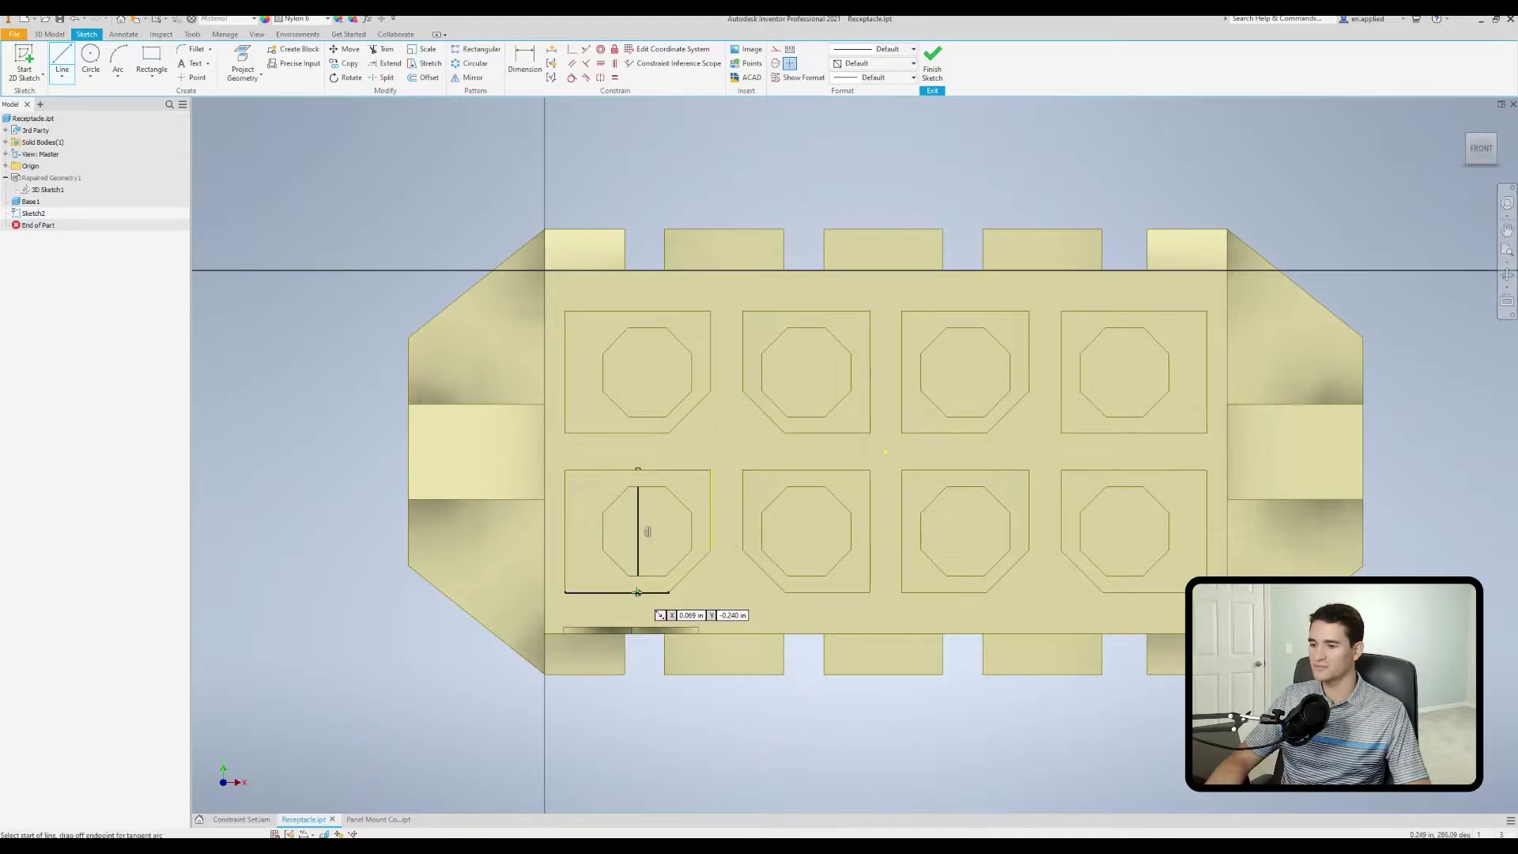
# - Draw a horizontal line across the lower-left socket from the midpoint of its left edge to its right edge
pyautogui.click(565, 531)
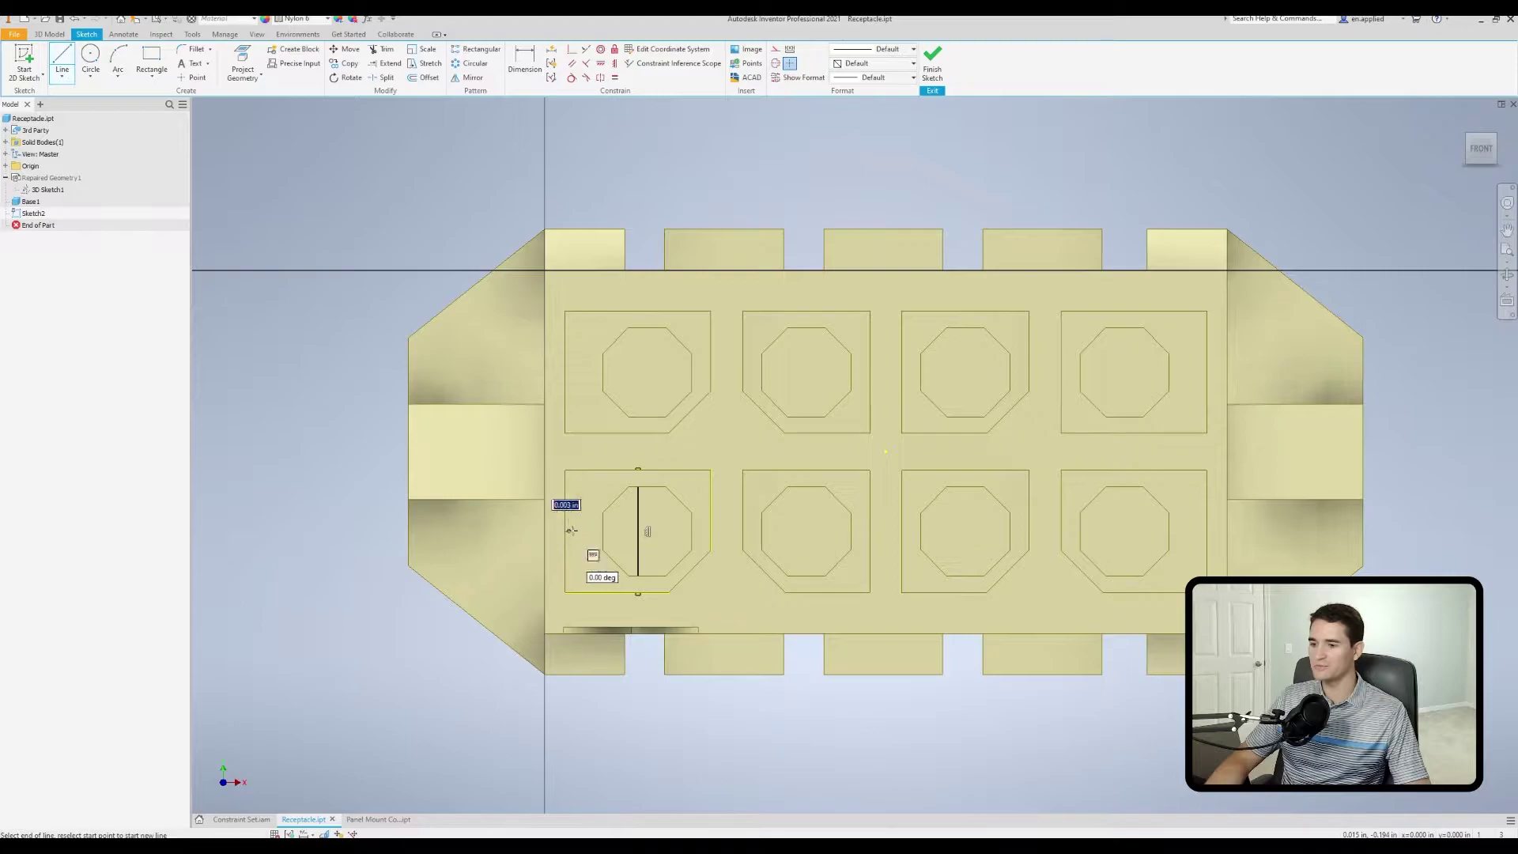
pyautogui.click(712, 531)
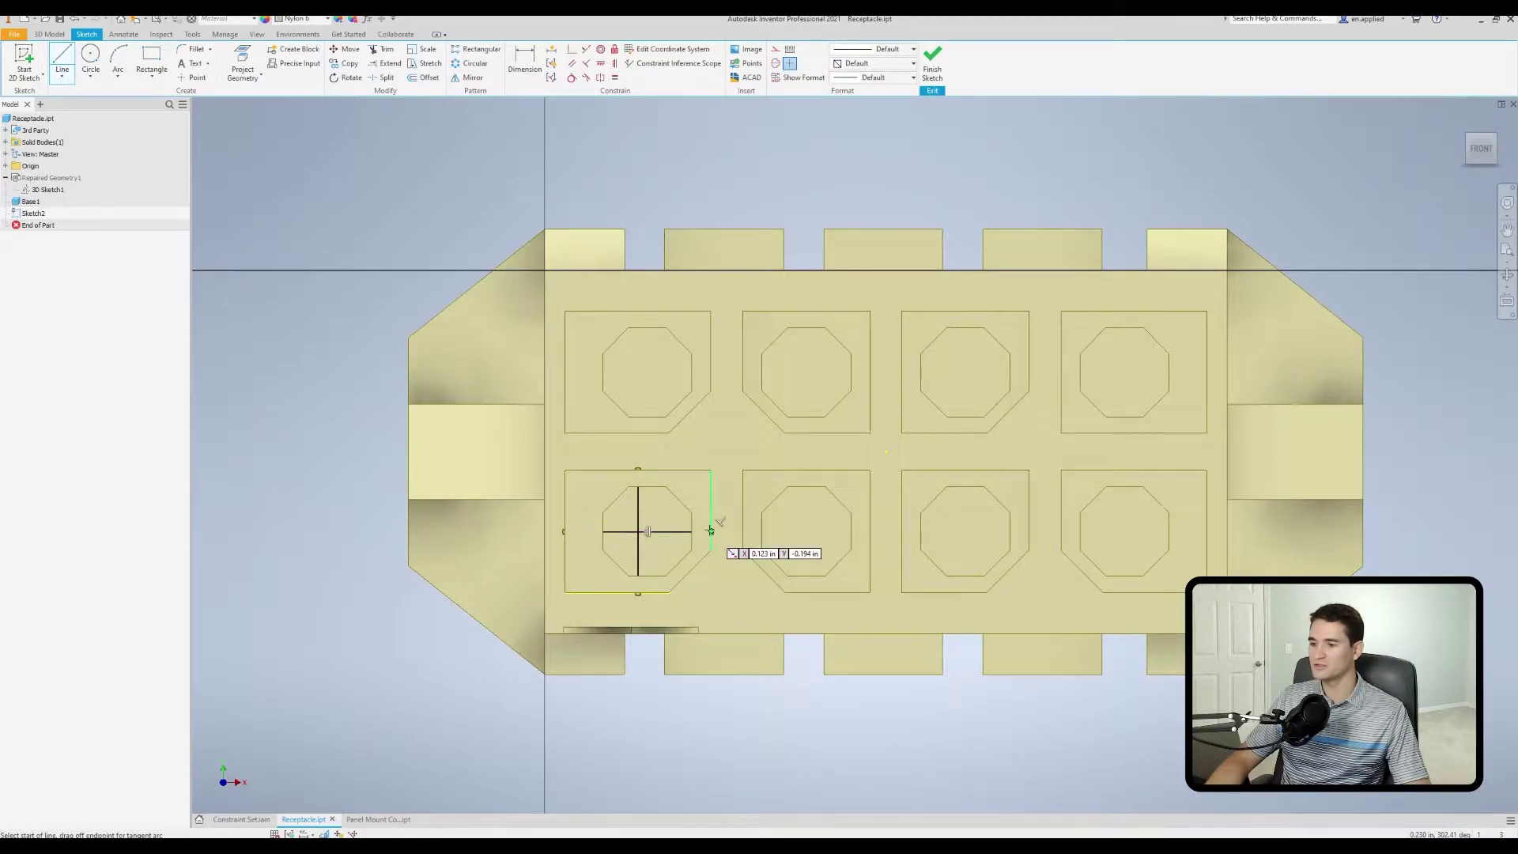
pyautogui.rightClick(332, 466)
pyautogui.click(336, 419)
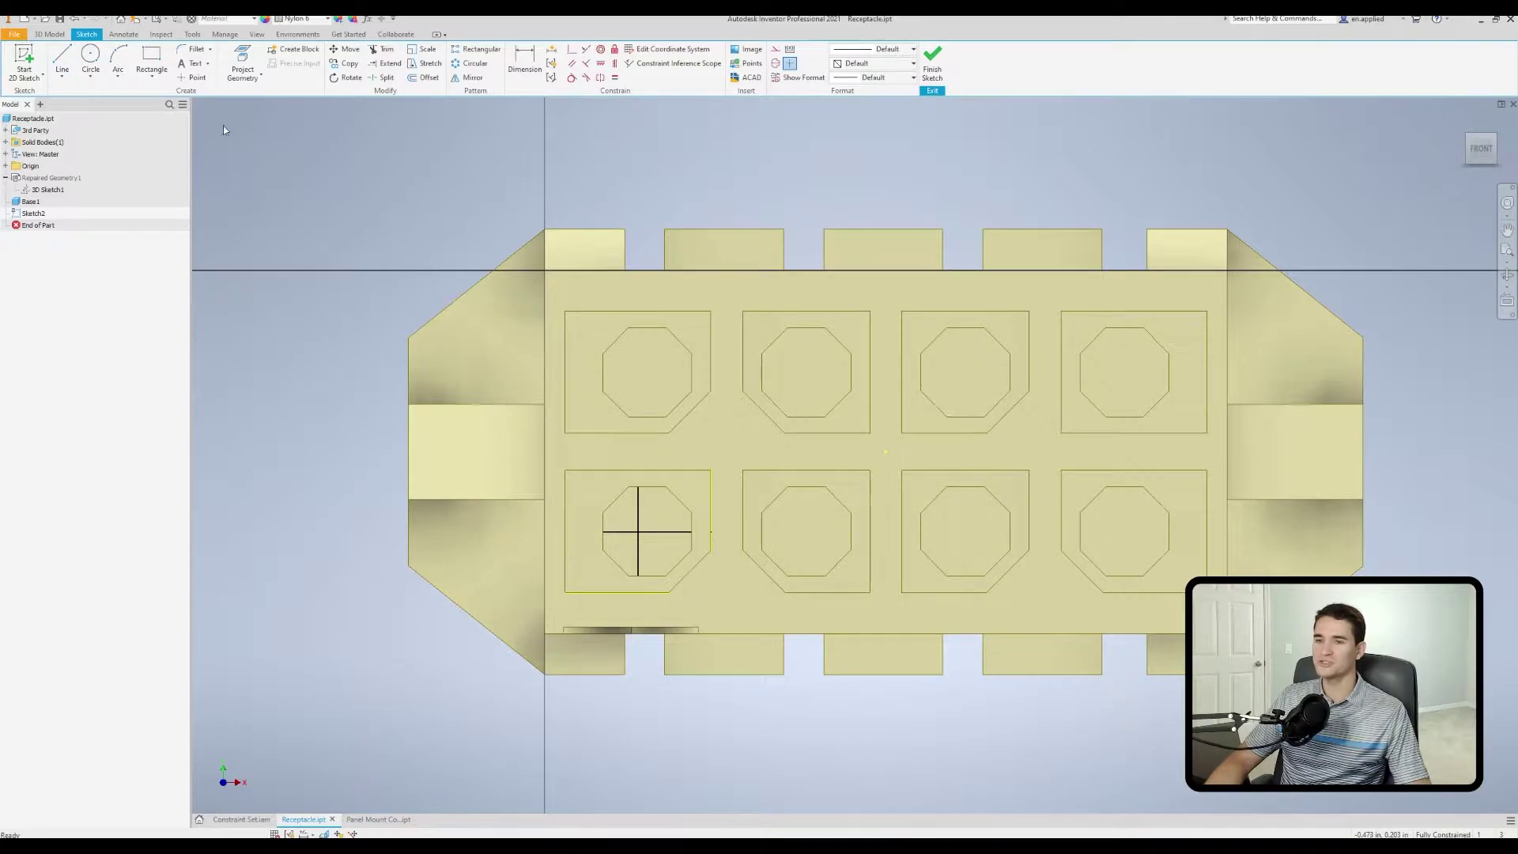
# - Place a sketch point where the vertical and horizontal lines cross in the lower-left socket and finish the sketch
pyautogui.click(194, 78)
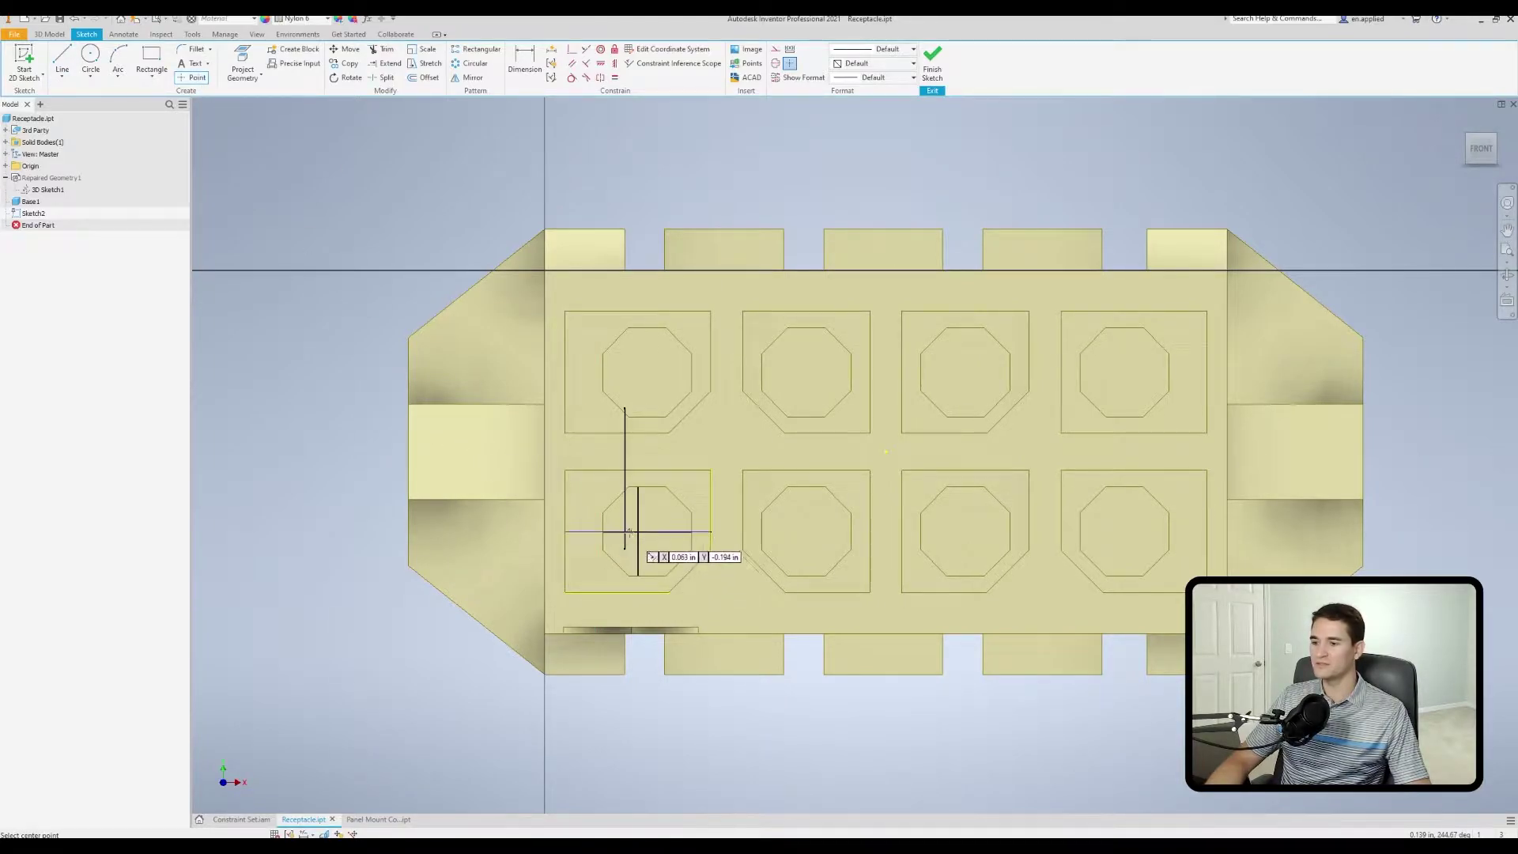
pyautogui.keyDown('shift'); pyautogui.moveTo(566, 464); pyautogui.dragTo(556, 464, button='middle'); pyautogui.keyUp('shift')
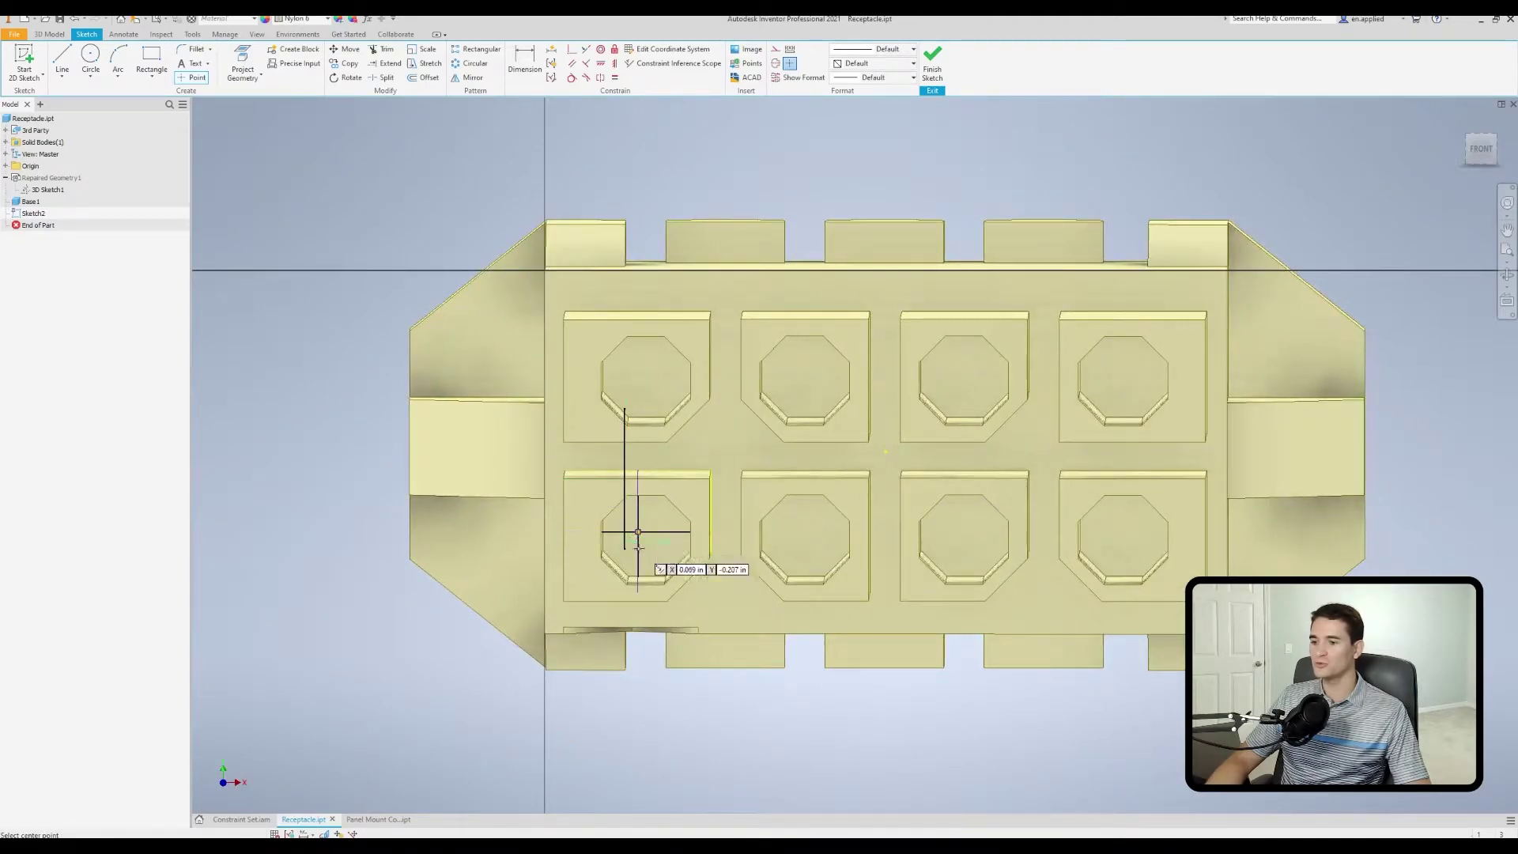
pyautogui.keyDown('shift'); pyautogui.moveTo(620, 528); pyautogui.dragTo(634, 517, button='middle'); pyautogui.keyUp('shift')
pyautogui.press('F5')
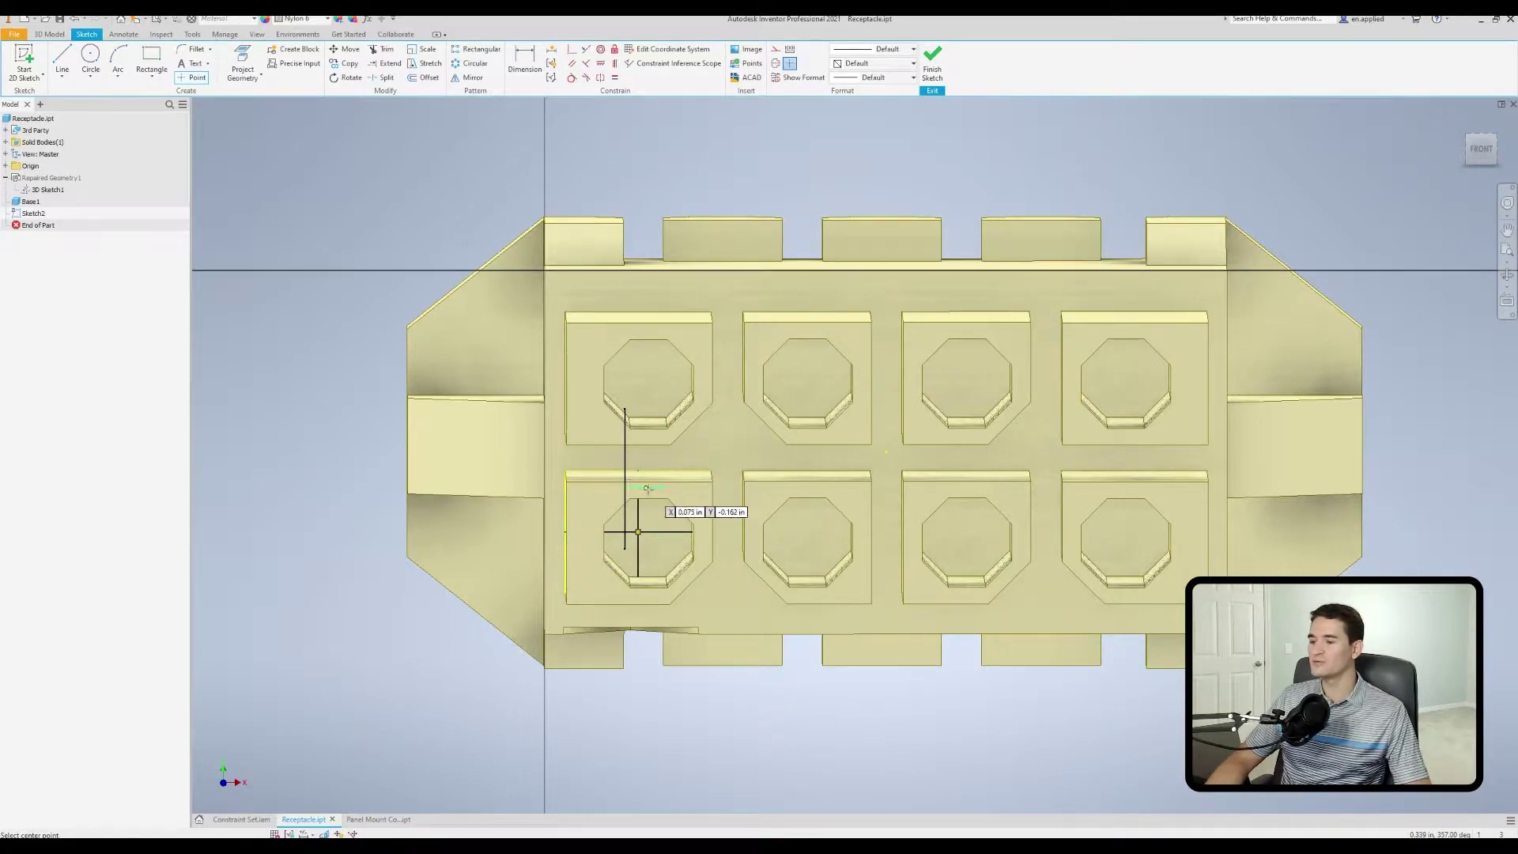
pyautogui.click(933, 67)
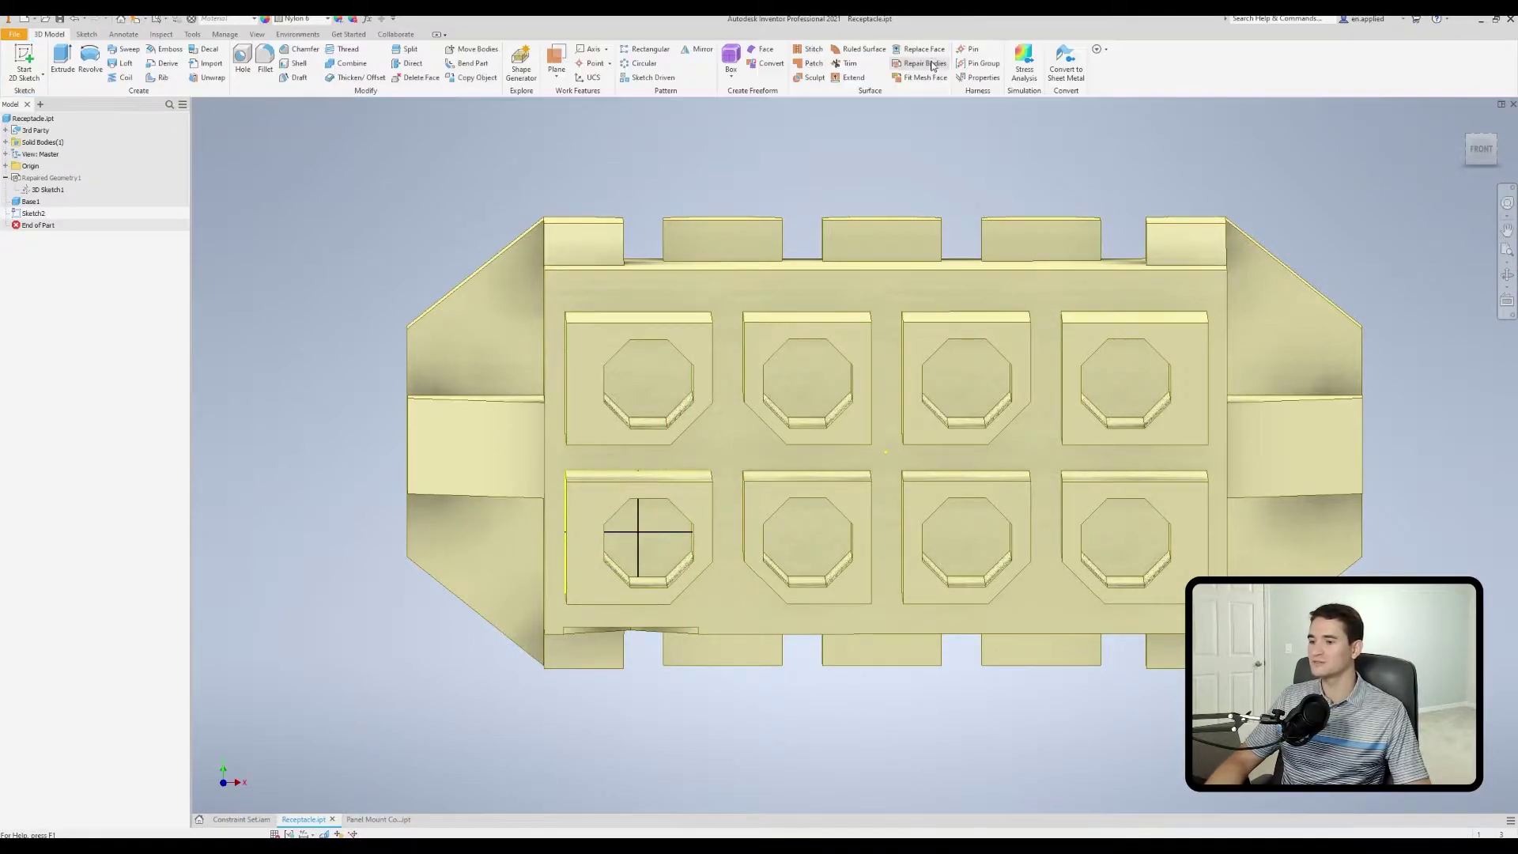
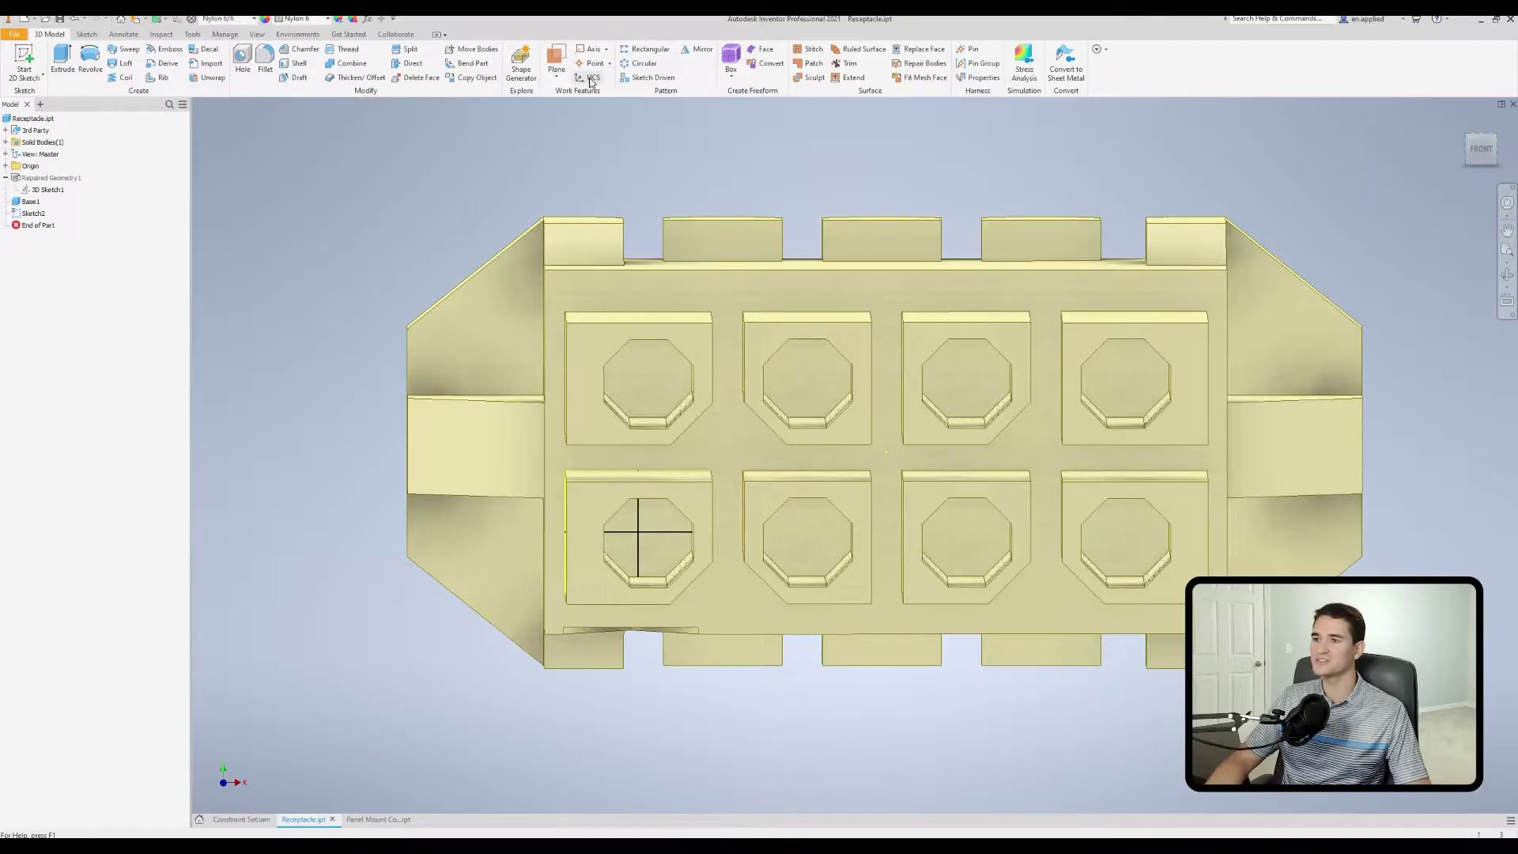
# - Create a UCS with its origin at the sketch point of the lower-left socket, keeping the default axis directions
pyautogui.click(592, 79)
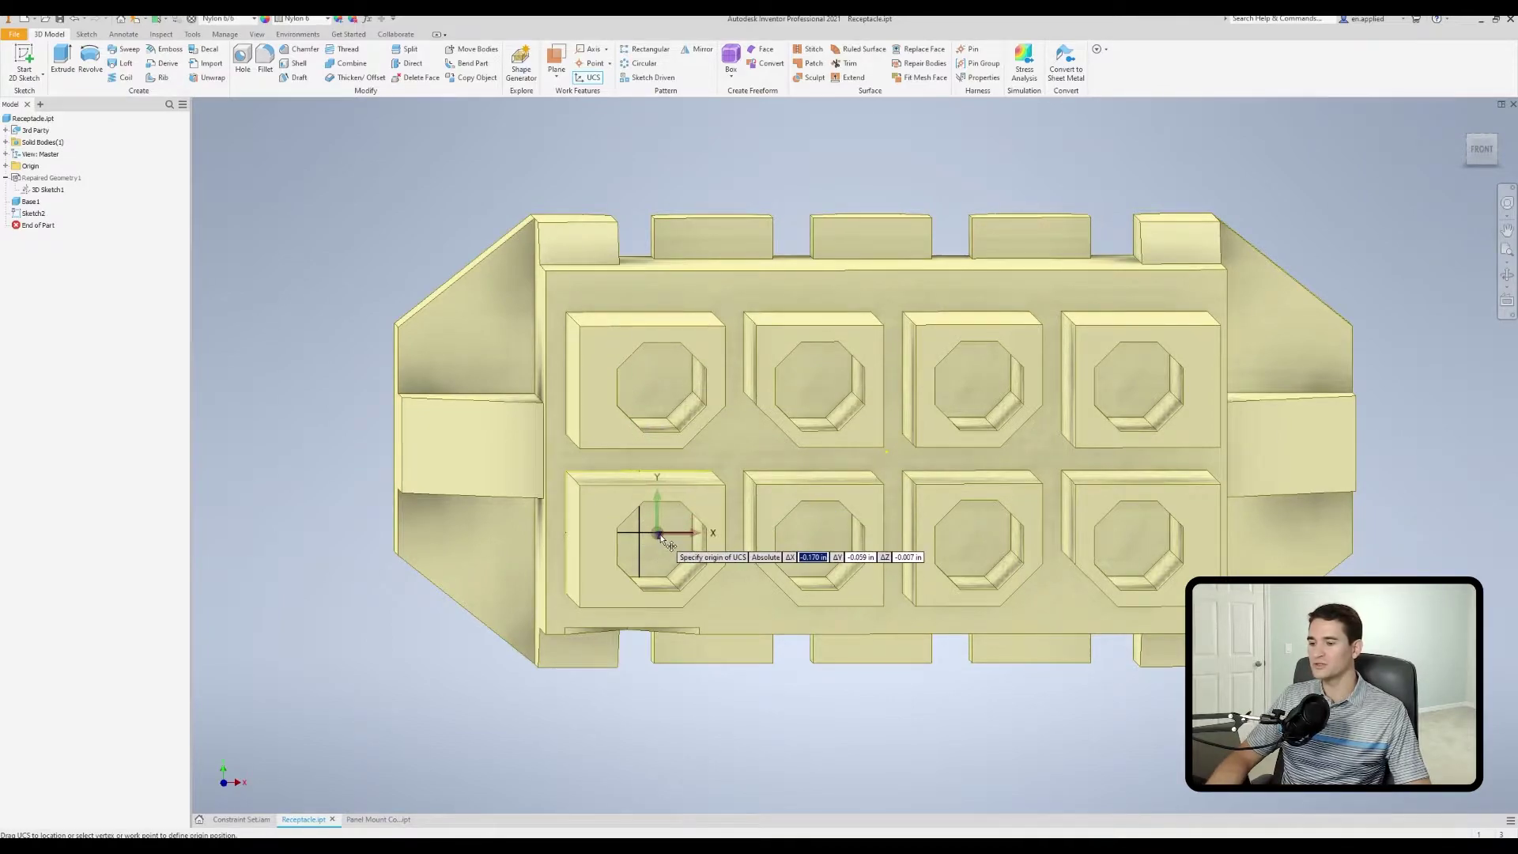
pyautogui.click(640, 532)
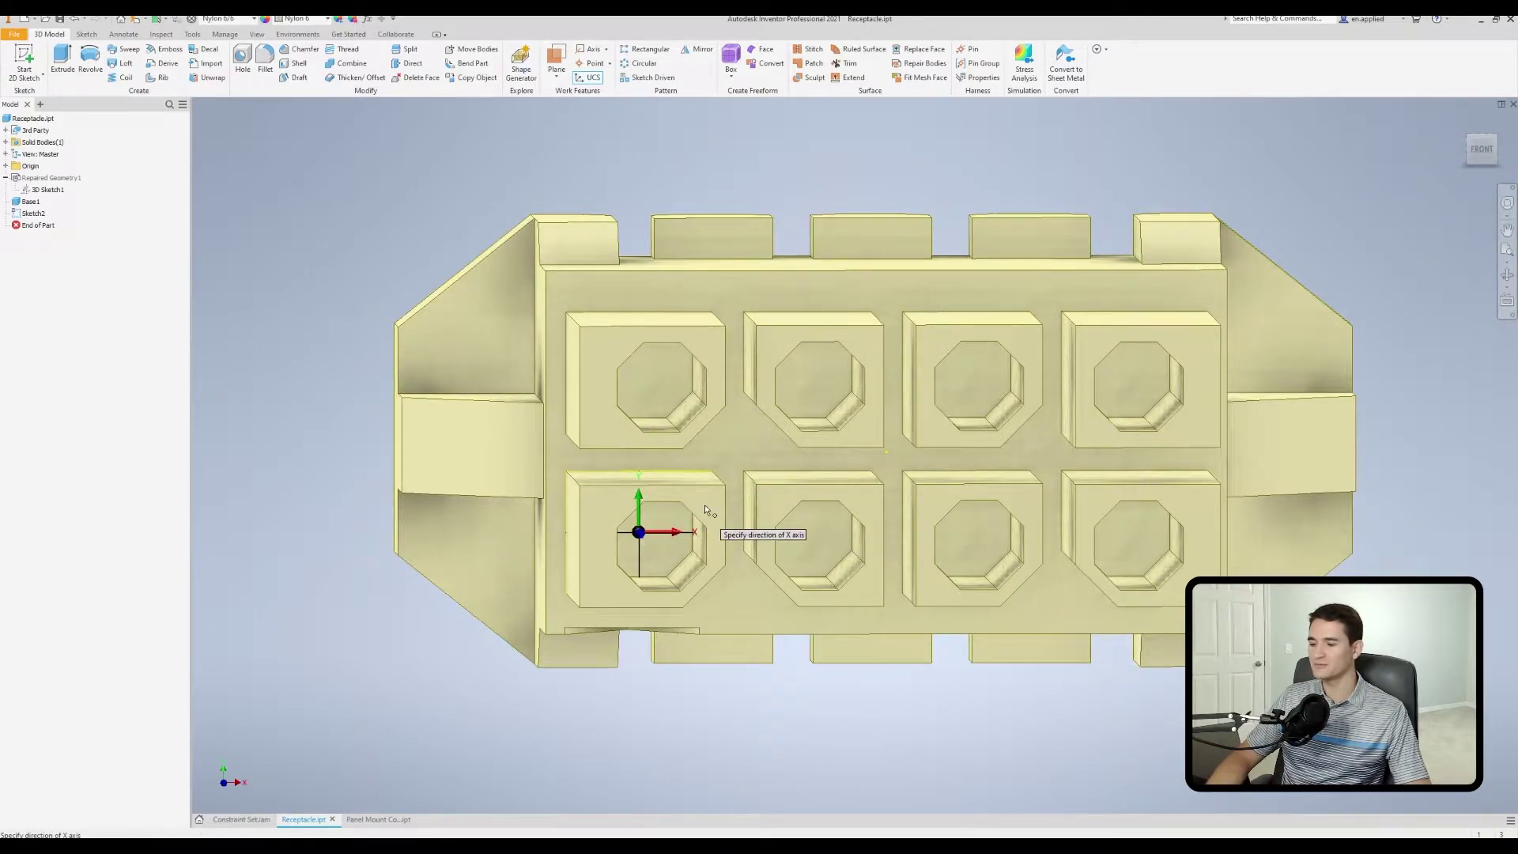
pyautogui.keyDown('shift'); pyautogui.moveTo(676, 482); pyautogui.dragTo(748, 518, button='middle'); pyautogui.keyUp('shift')
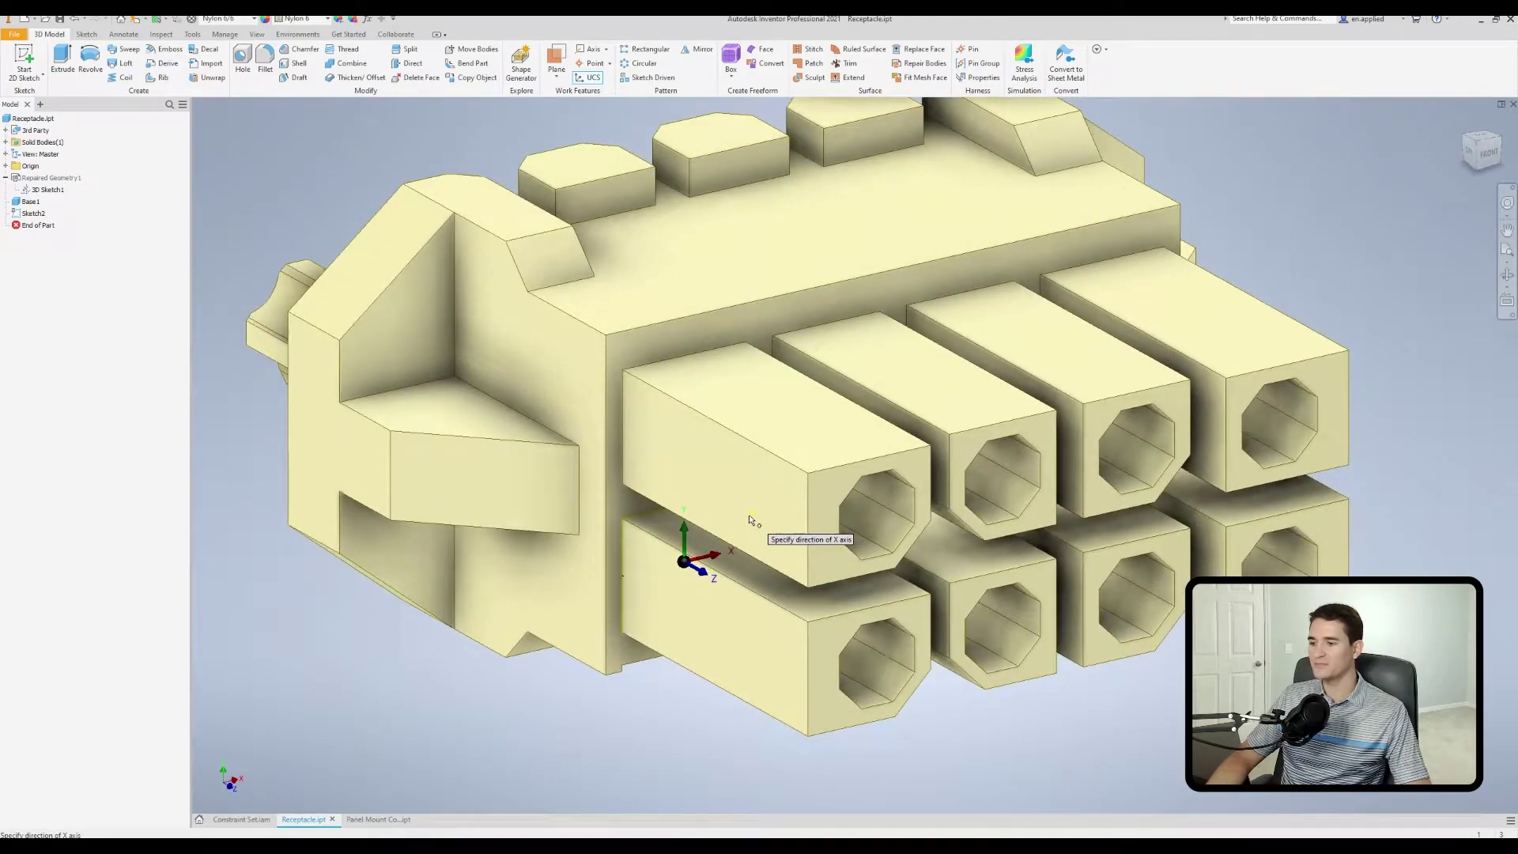
pyautogui.scroll(3, 745, 522)
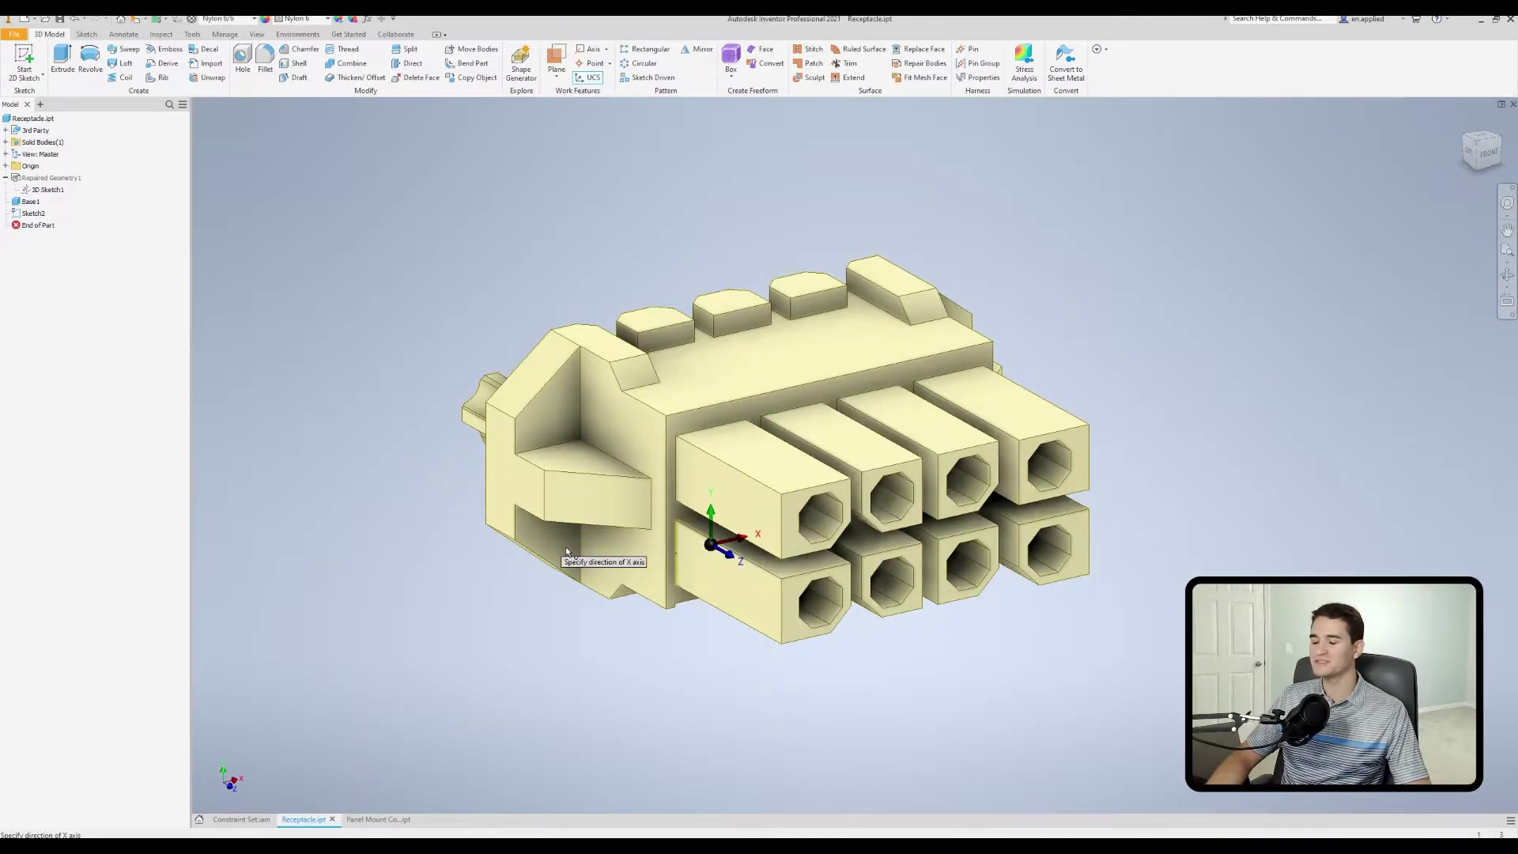
pyautogui.rightClick(469, 584)
pyautogui.click(515, 581)
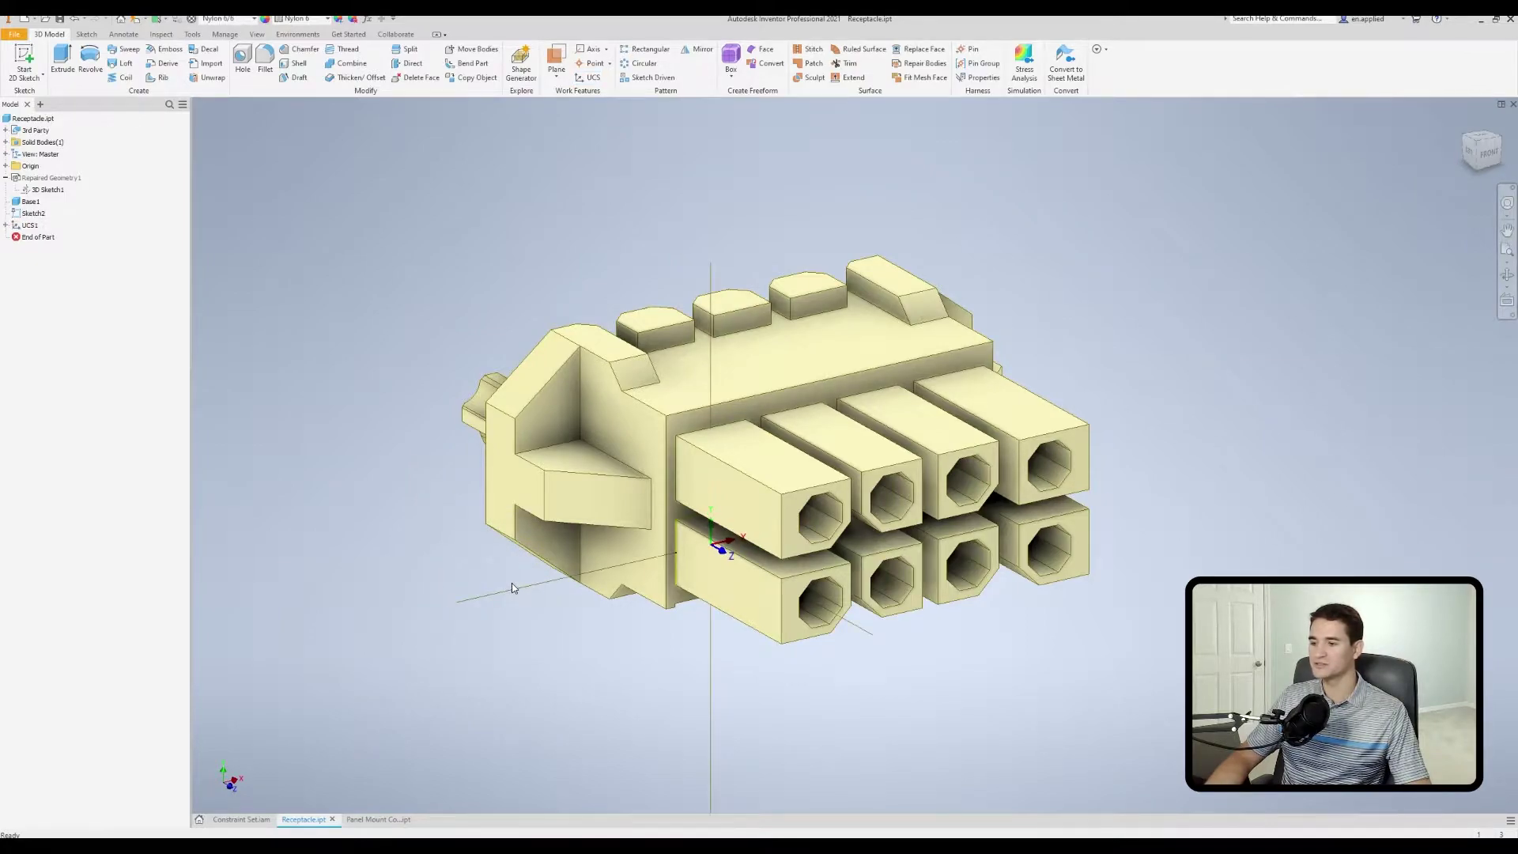
pyautogui.keyDown('shift'); pyautogui.moveTo(804, 568); pyautogui.dragTo(672, 473, button='middle'); pyautogui.keyUp('shift')
pyautogui.scroll(2, 846, 559)
pyautogui.scroll(-3, 672, 473)
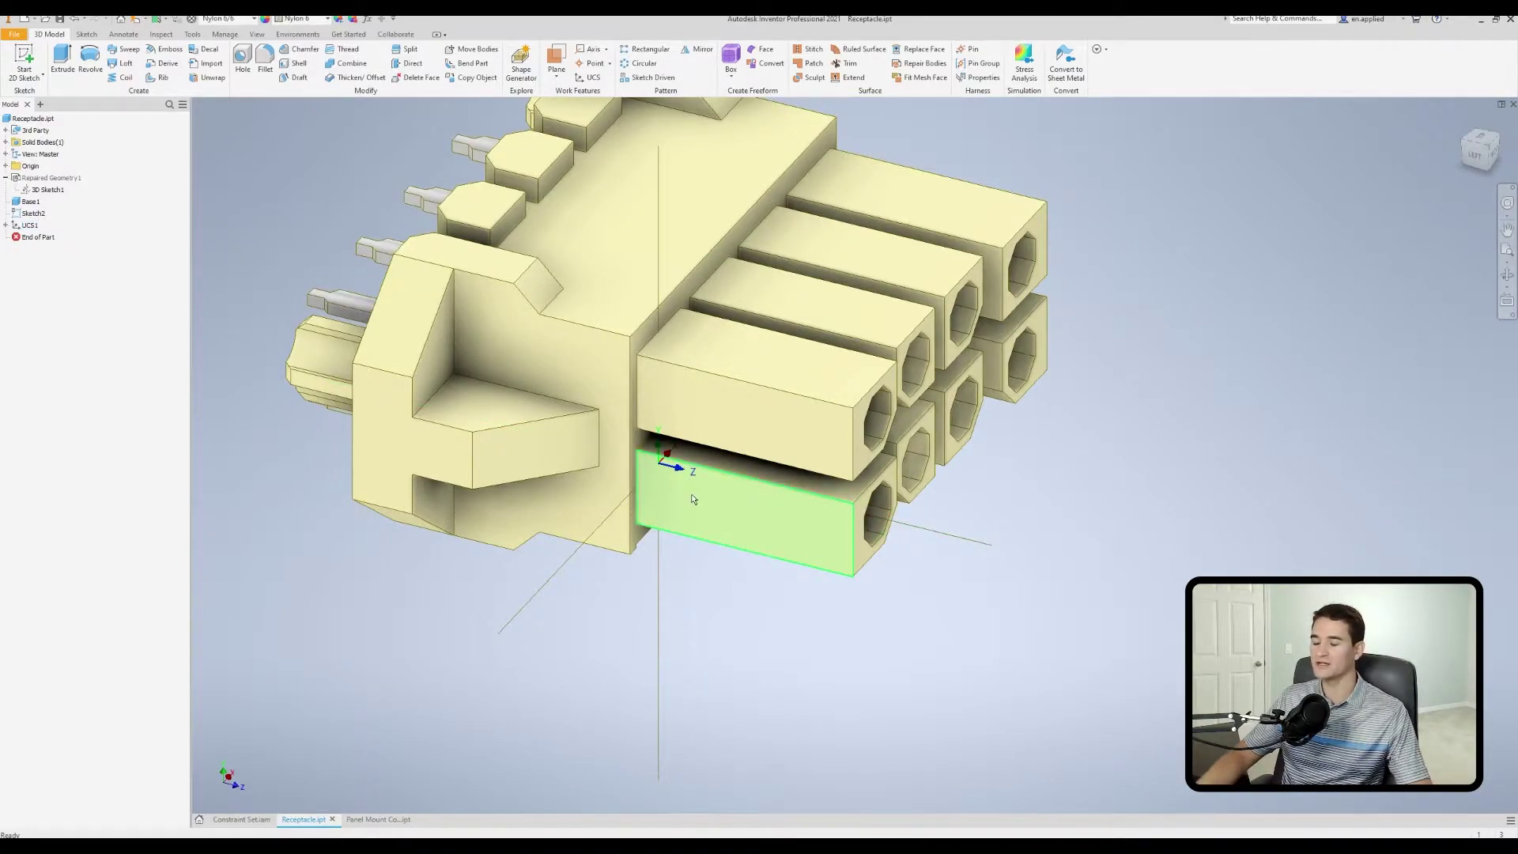
pyautogui.keyDown('shift'); pyautogui.moveTo(774, 483); pyautogui.dragTo(689, 467, button='middle'); pyautogui.keyUp('shift')
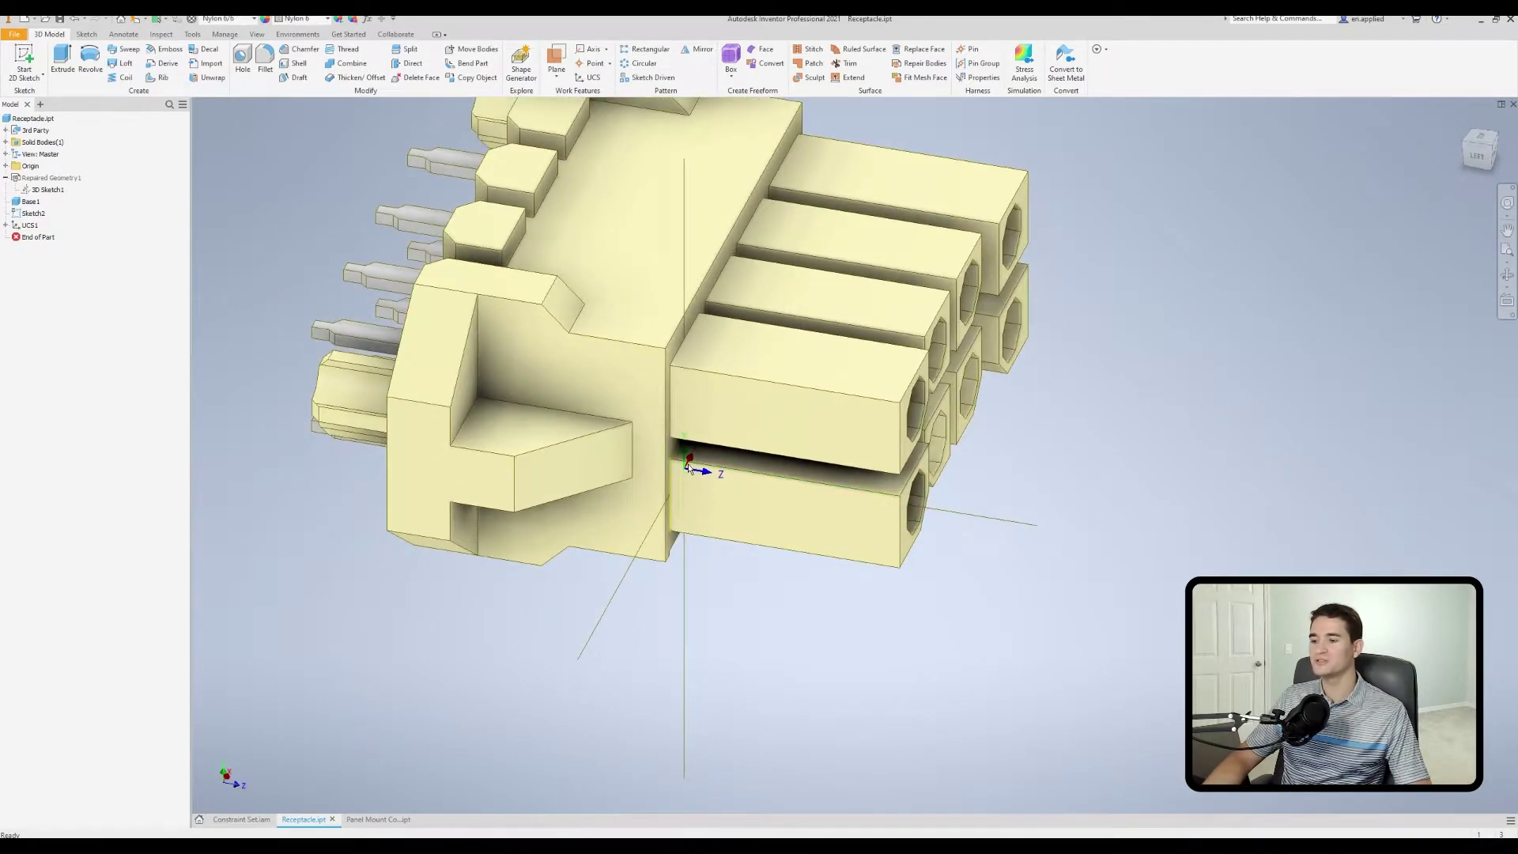
# - Compare the receptacle's lower-left socket and its UCS with the sockets of the panel mount connector to identify the mating socket
pyautogui.moveTo(705, 491)
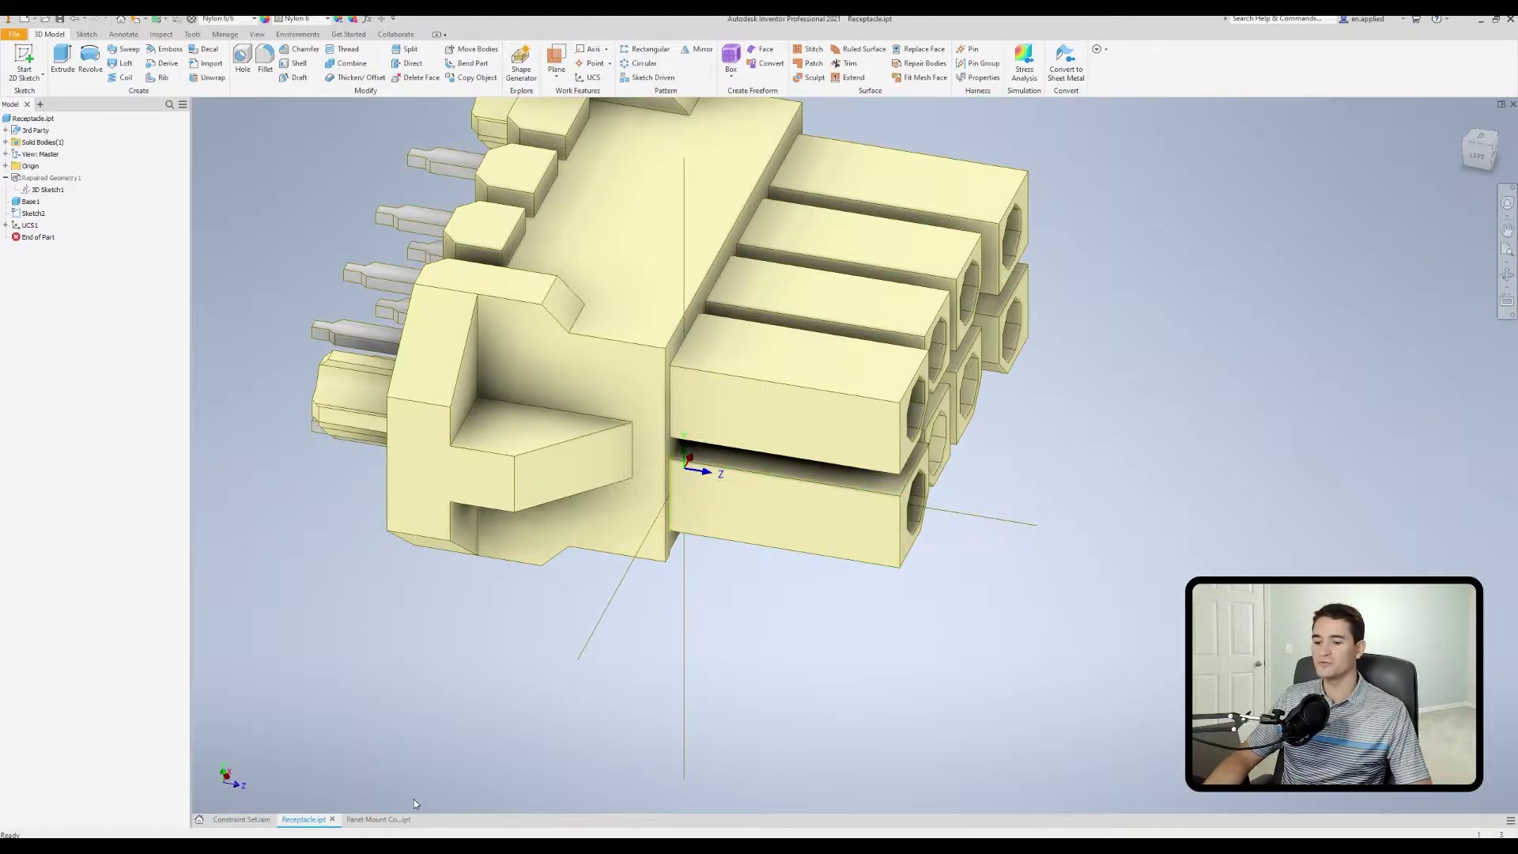
pyautogui.click(383, 819)
pyautogui.keyDown('shift'); pyautogui.moveTo(595, 623); pyautogui.dragTo(703, 565, button='middle'); pyautogui.keyUp('shift')
pyautogui.scroll(3, 706, 563)
pyautogui.scroll(1, 705, 563)
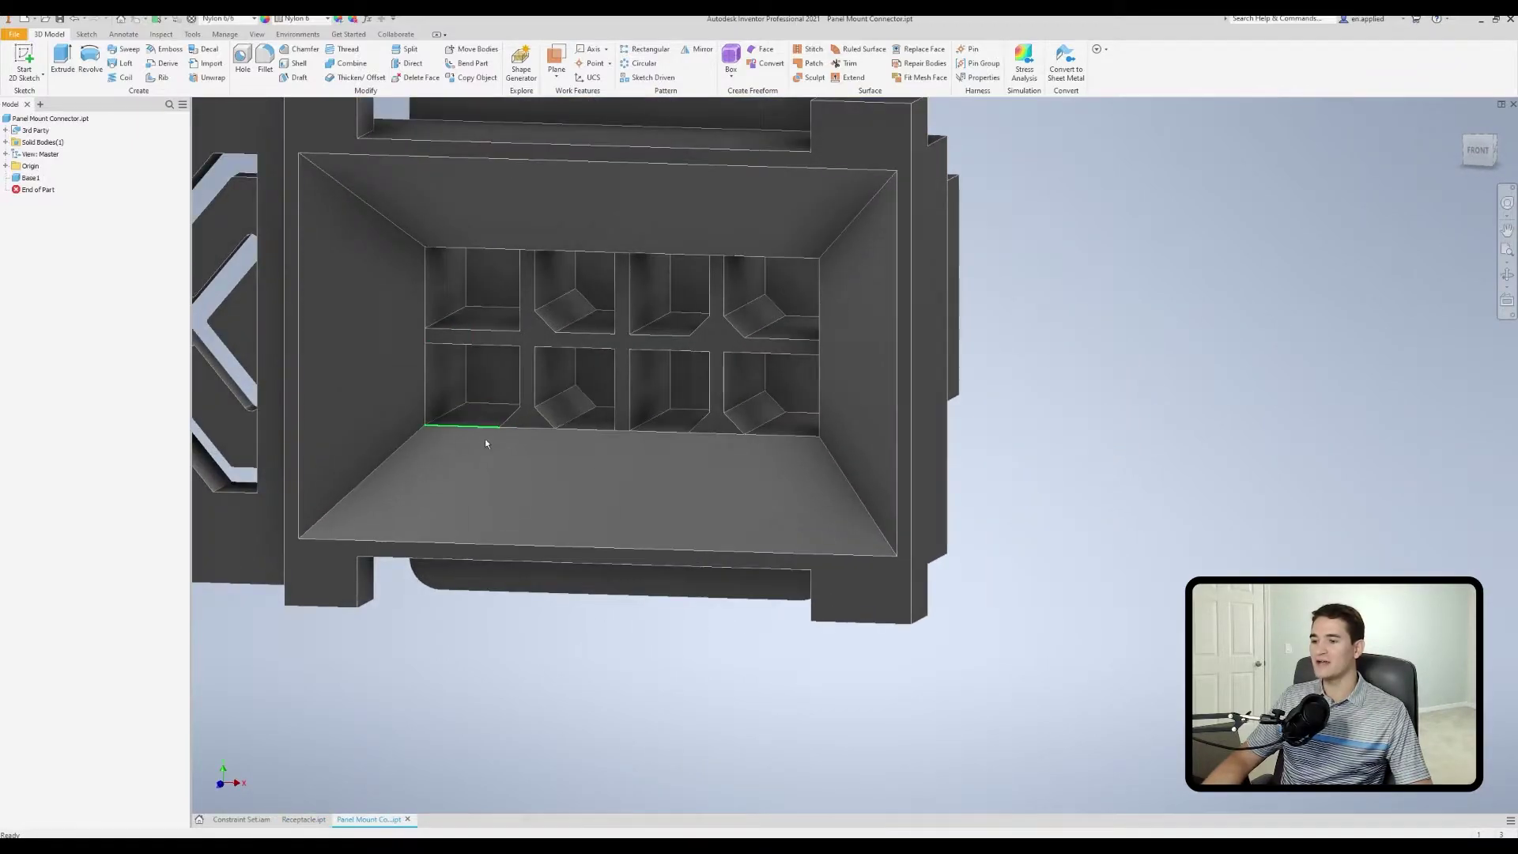
pyautogui.hotkey('ctrl', 'Tab')
pyautogui.keyDown('shift'); pyautogui.moveTo(695, 668); pyautogui.dragTo(625, 648, button='middle'); pyautogui.keyUp('shift')
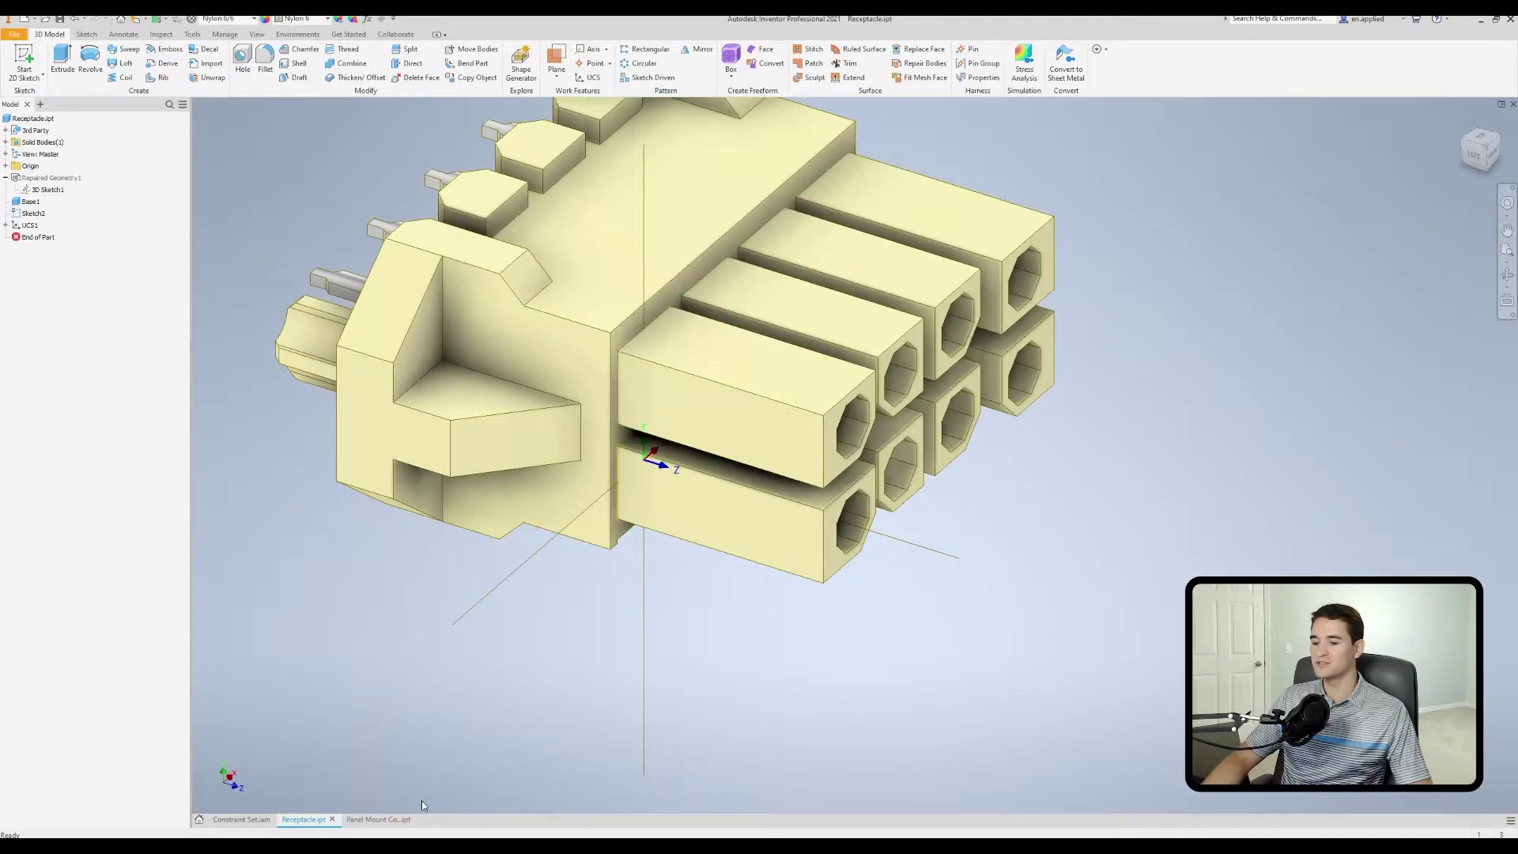
pyautogui.click(403, 819)
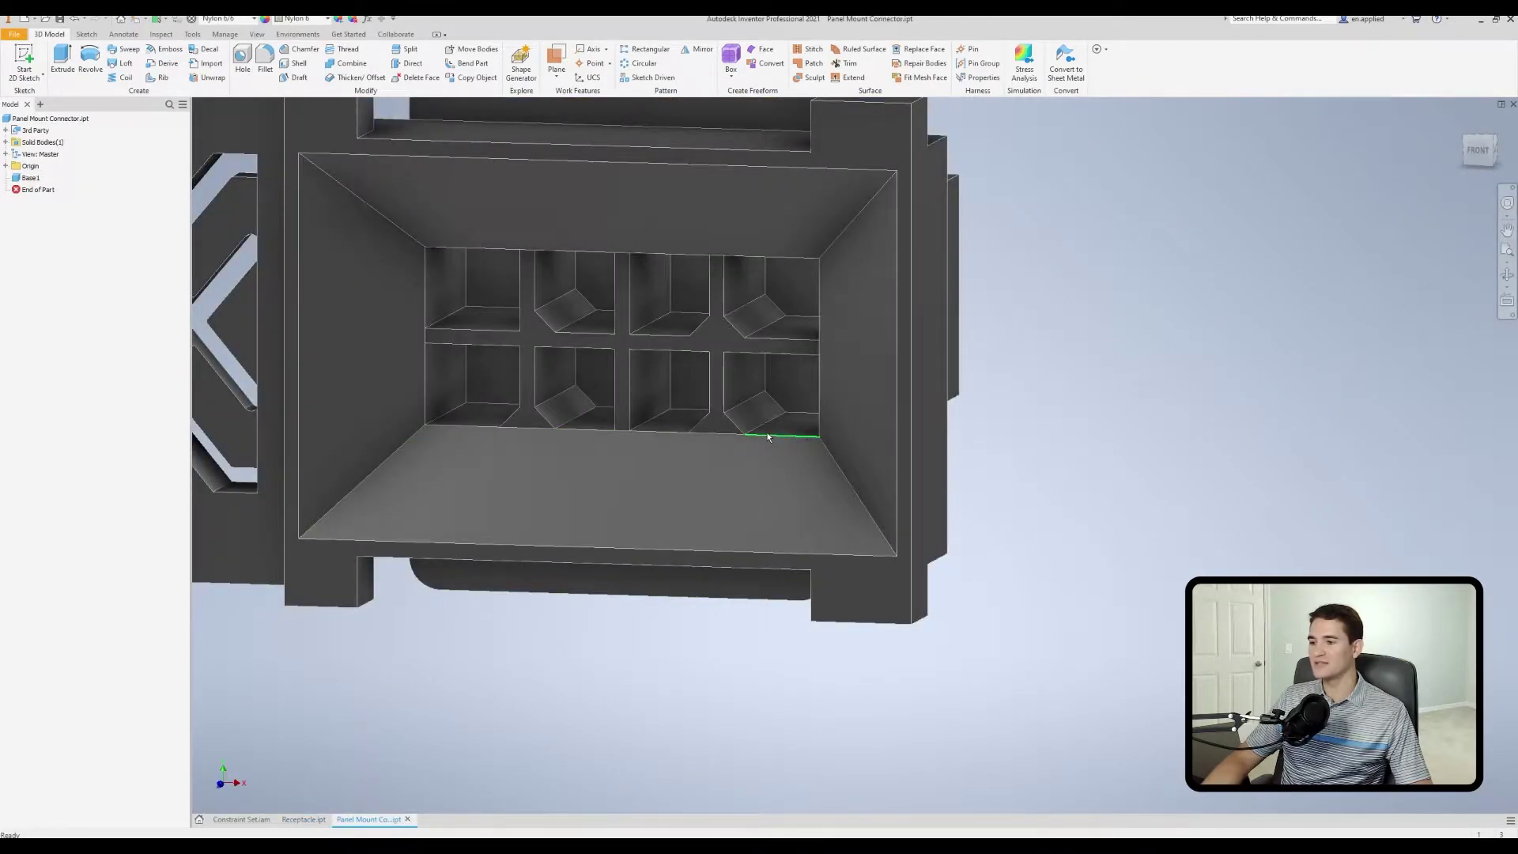
# - Start a sketch on the panel mount connector's socket divider face and project the lower-right socket's upper and right edges
pyautogui.scroll(5, 714, 299)
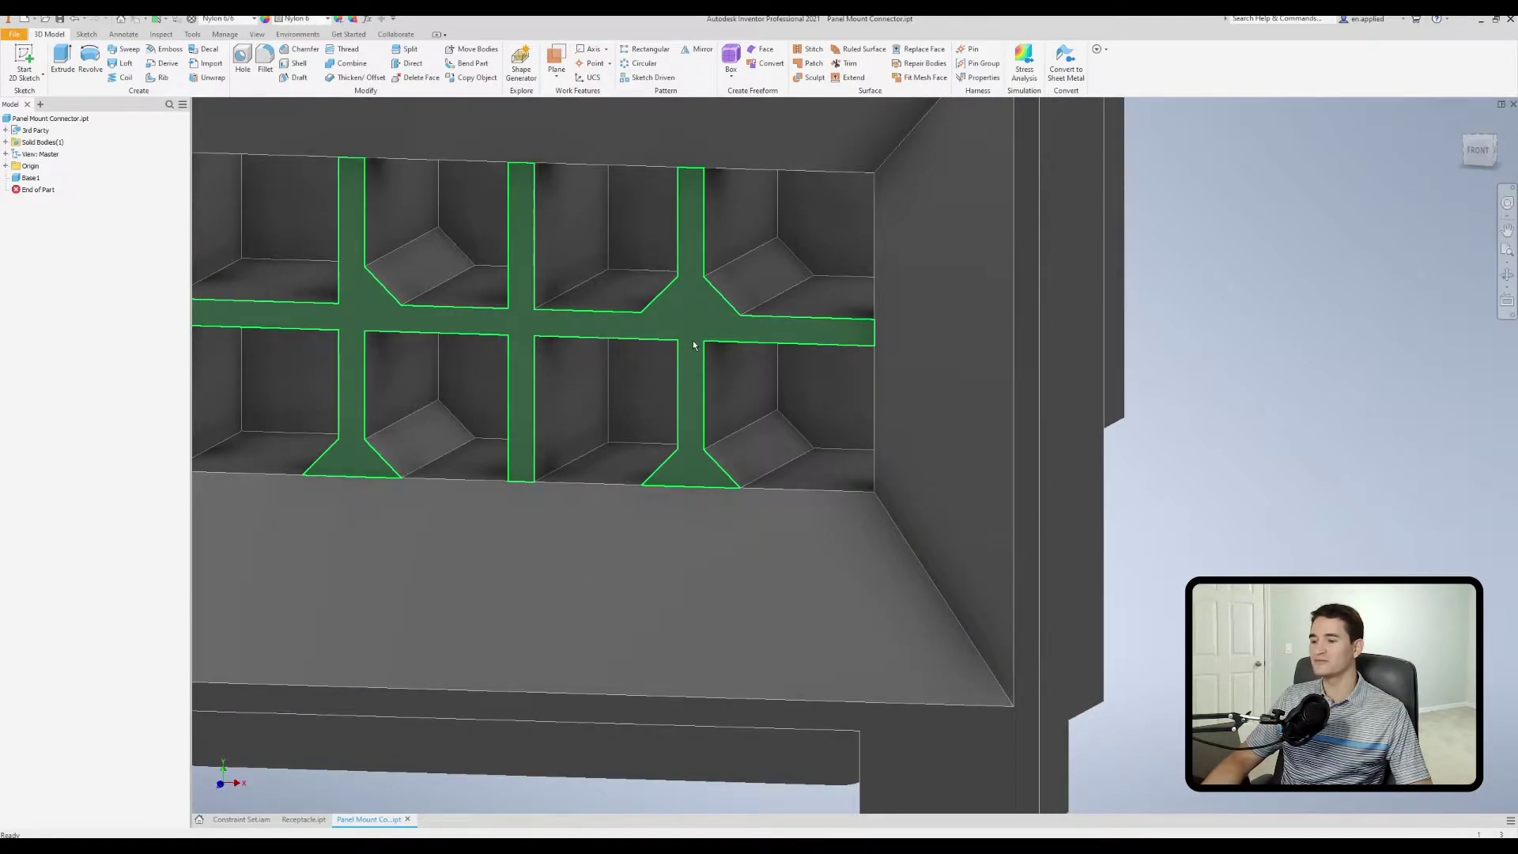
pyautogui.click(698, 319)
pyautogui.rightClick(694, 317)
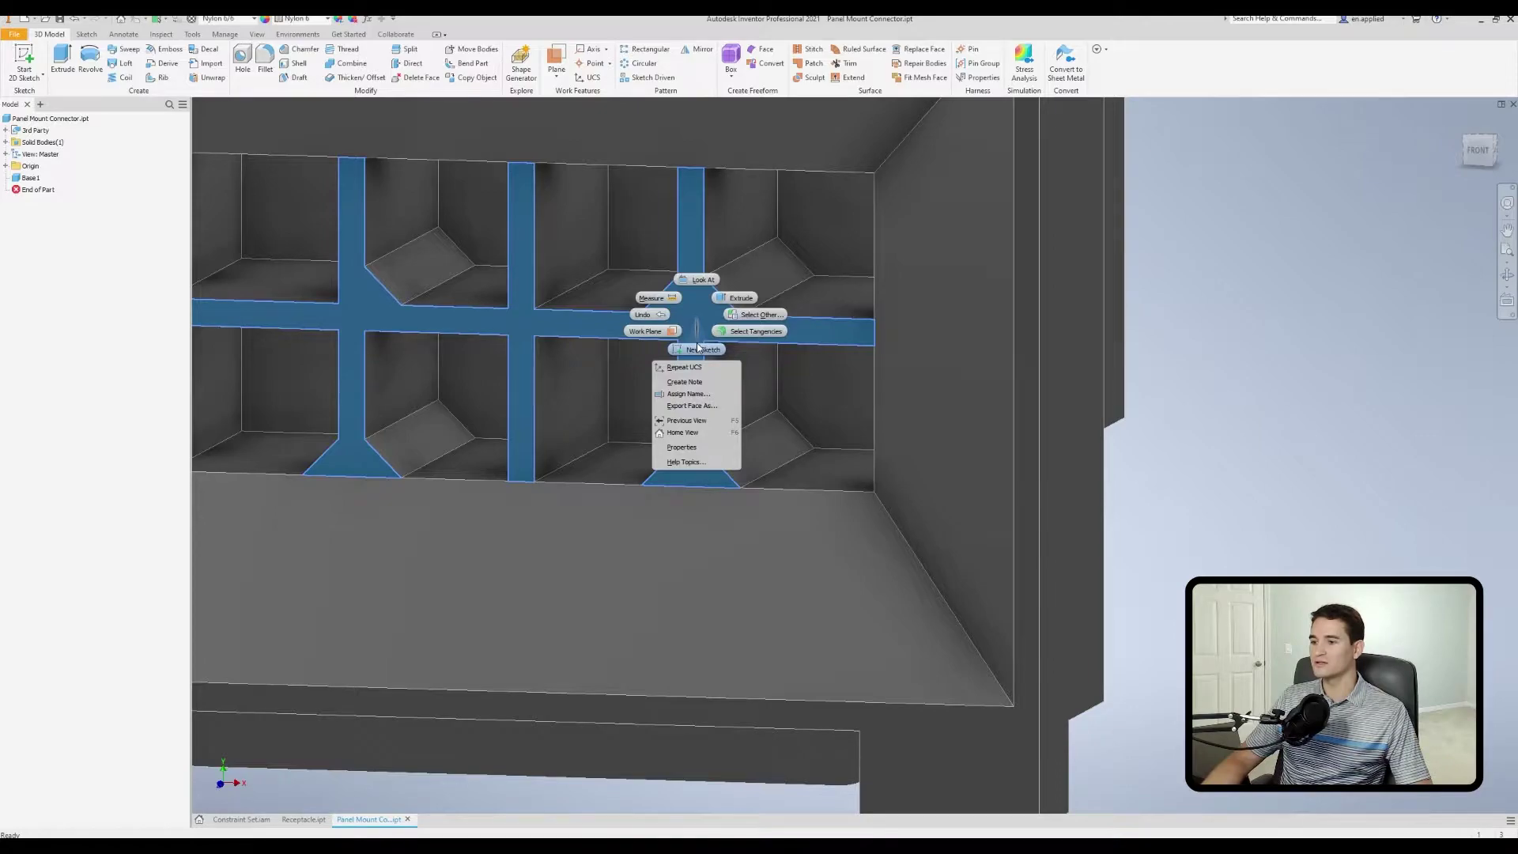
pyautogui.click(698, 349)
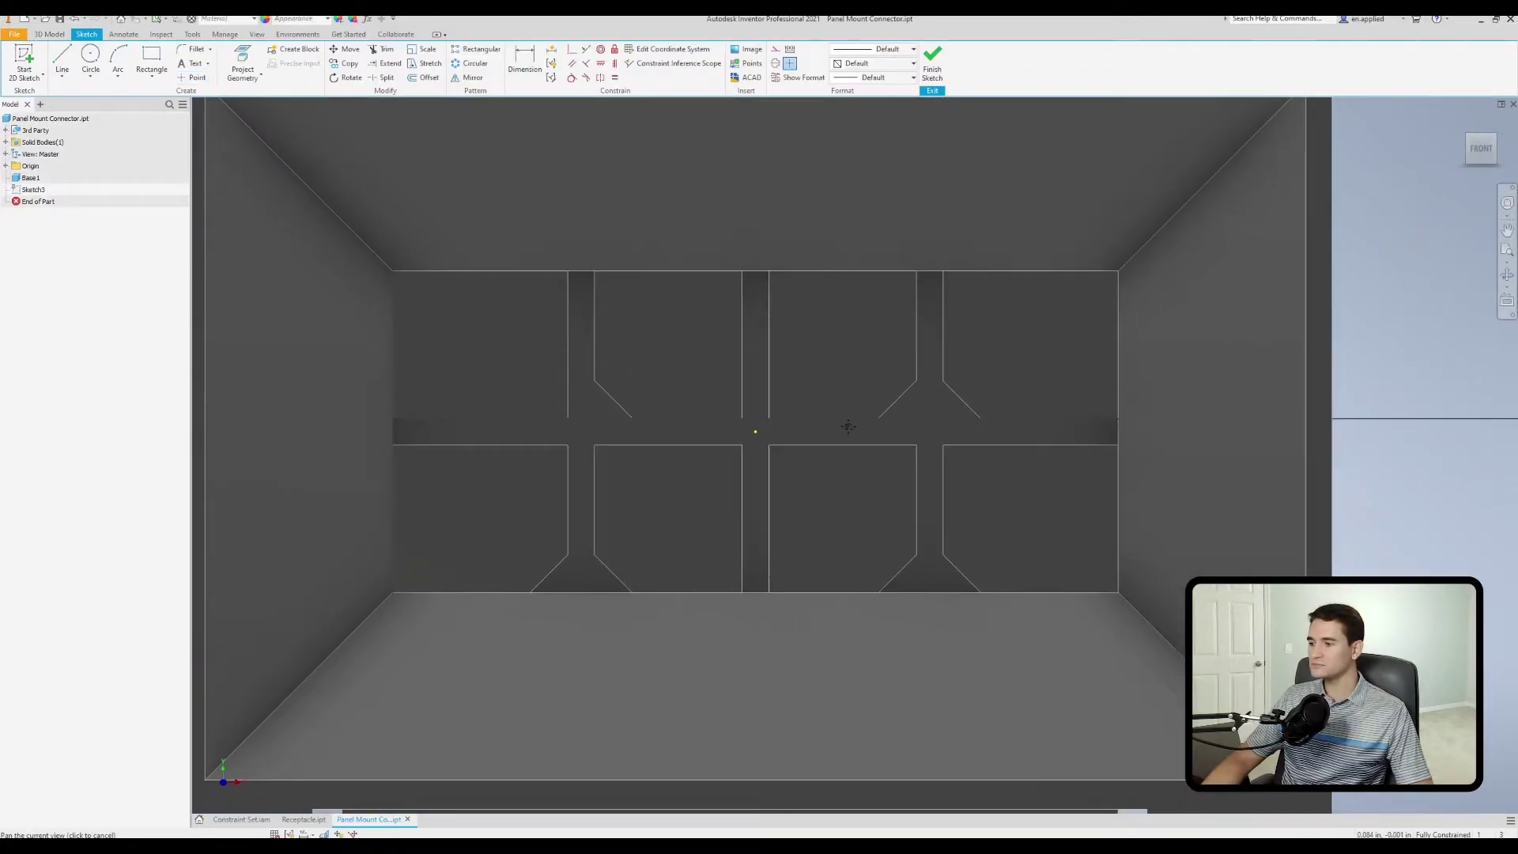
pyautogui.scroll(3, 810, 433)
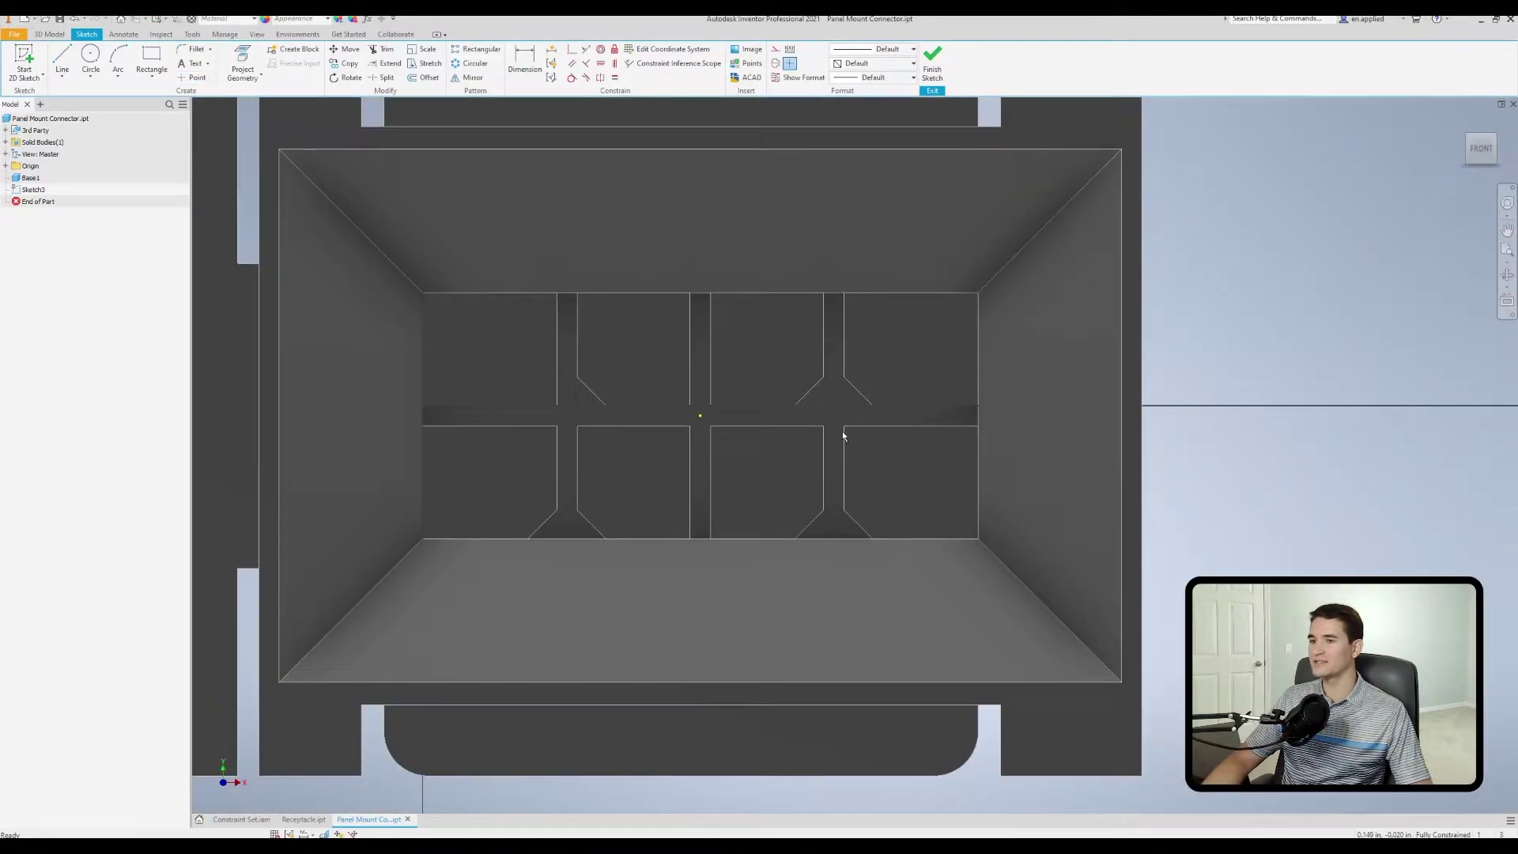
pyautogui.click(253, 62)
pyautogui.click(908, 426)
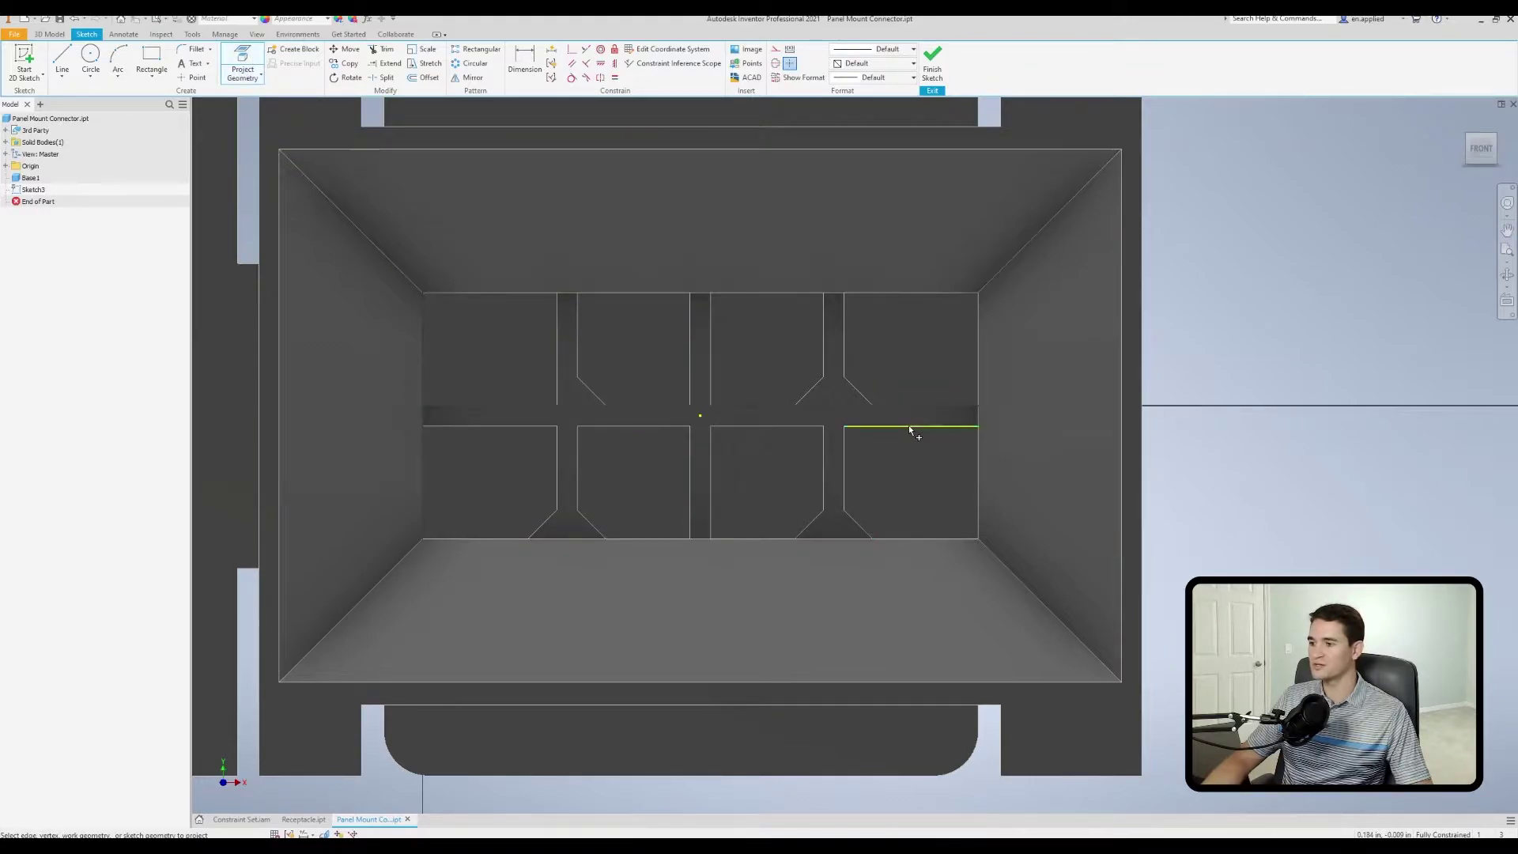
pyautogui.click(980, 468)
# - Draw a vertical line across the lower-right socket from the midpoint of its upper edge to its lower edge
pyautogui.click(62, 60)
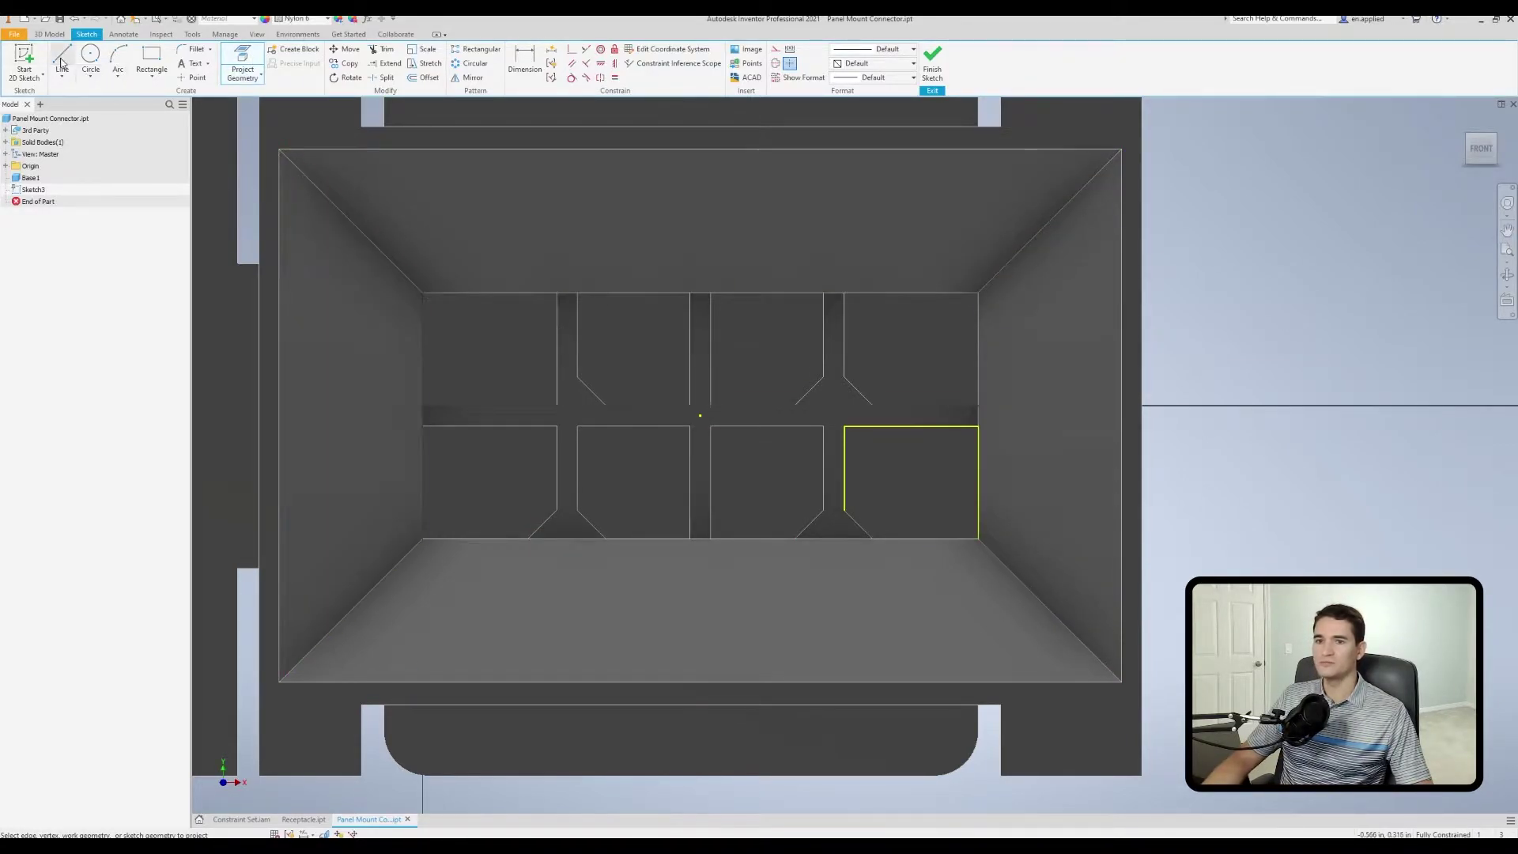
pyautogui.click(910, 427)
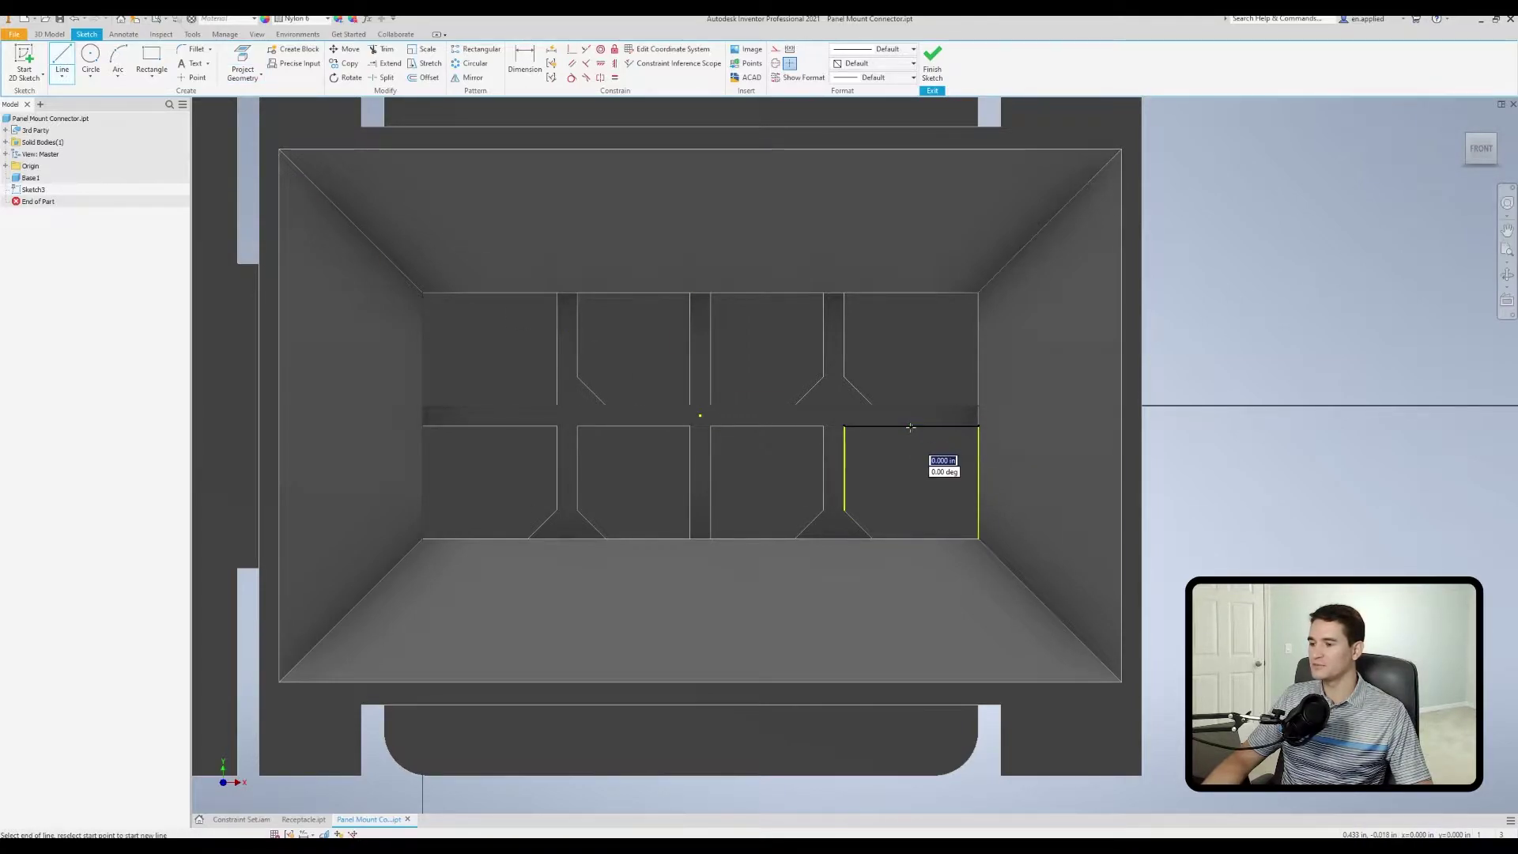
pyautogui.doubleClick(911, 538)
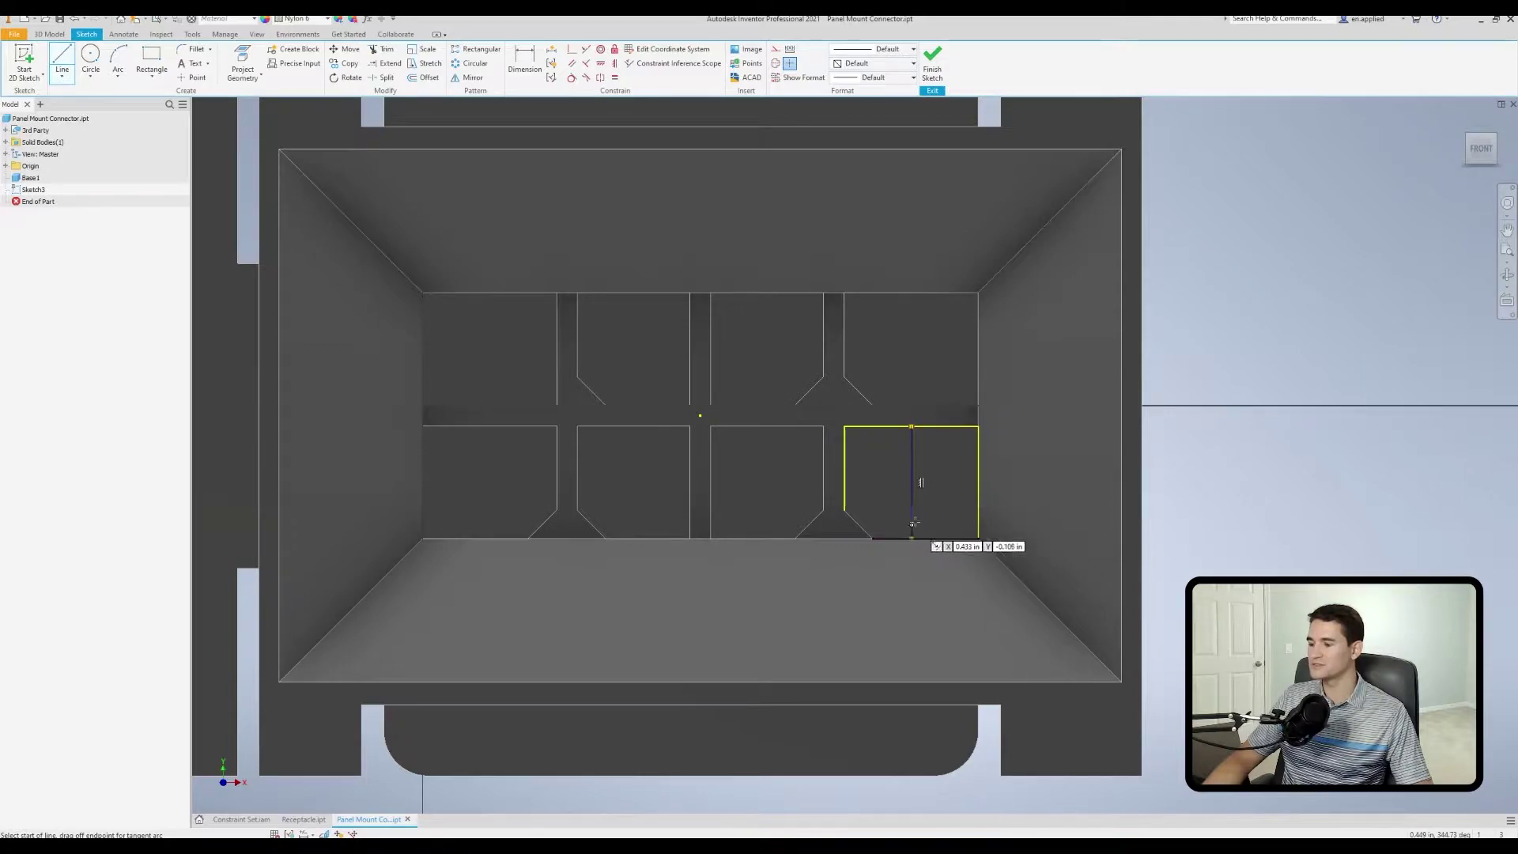
# - Draw a horizontal line across the lower-right socket from the midpoint of its right edge to its left edge
pyautogui.click(978, 481)
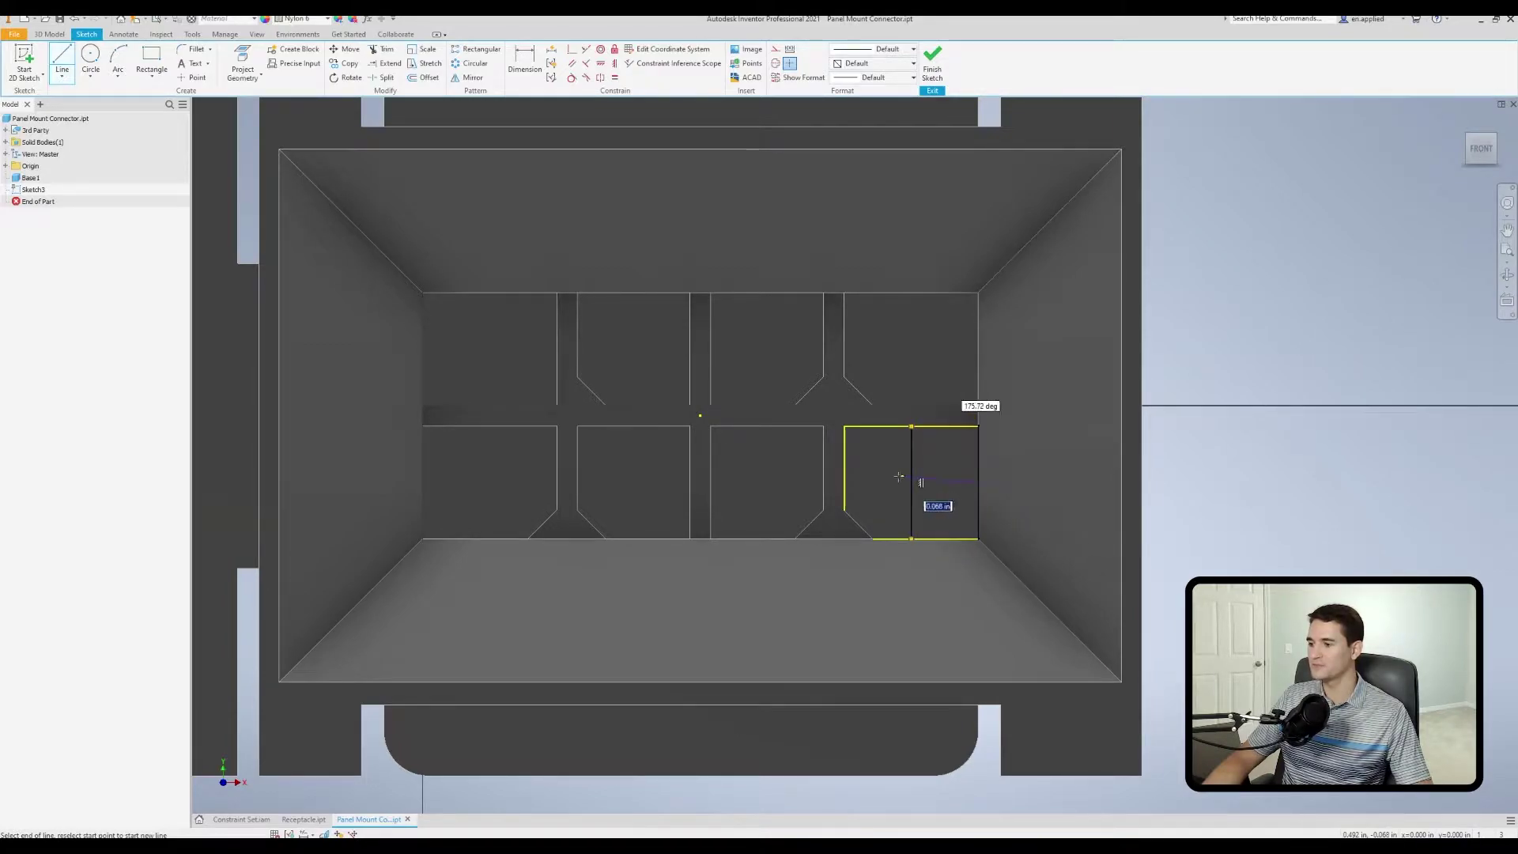
pyautogui.click(843, 483)
pyautogui.rightClick(917, 491)
pyautogui.click(920, 472)
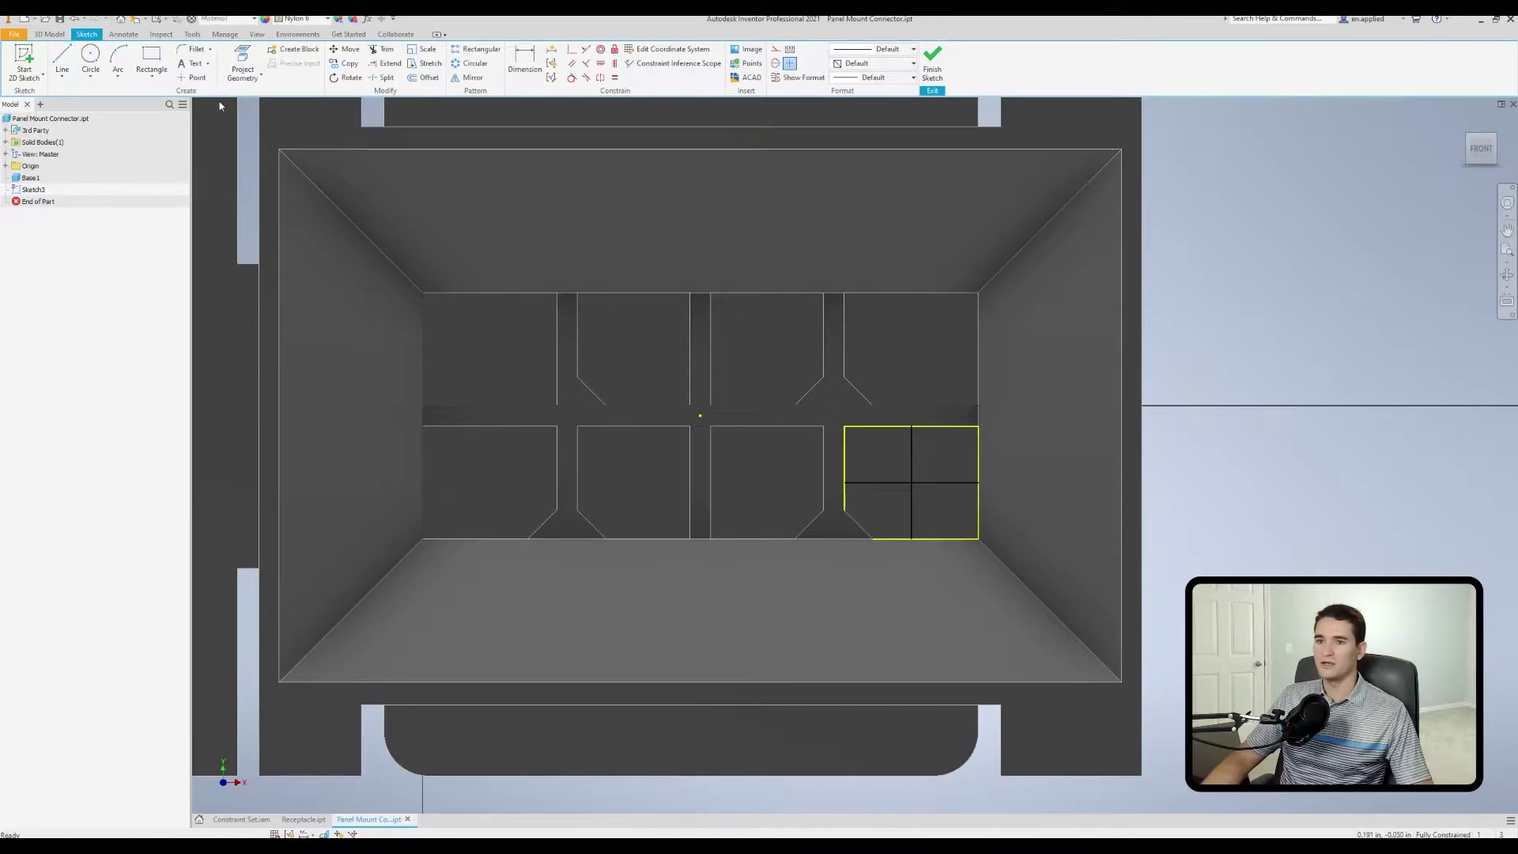
# - Place a sketch point where the two lines cross in the lower-right socket and finish the sketch
pyautogui.click(194, 78)
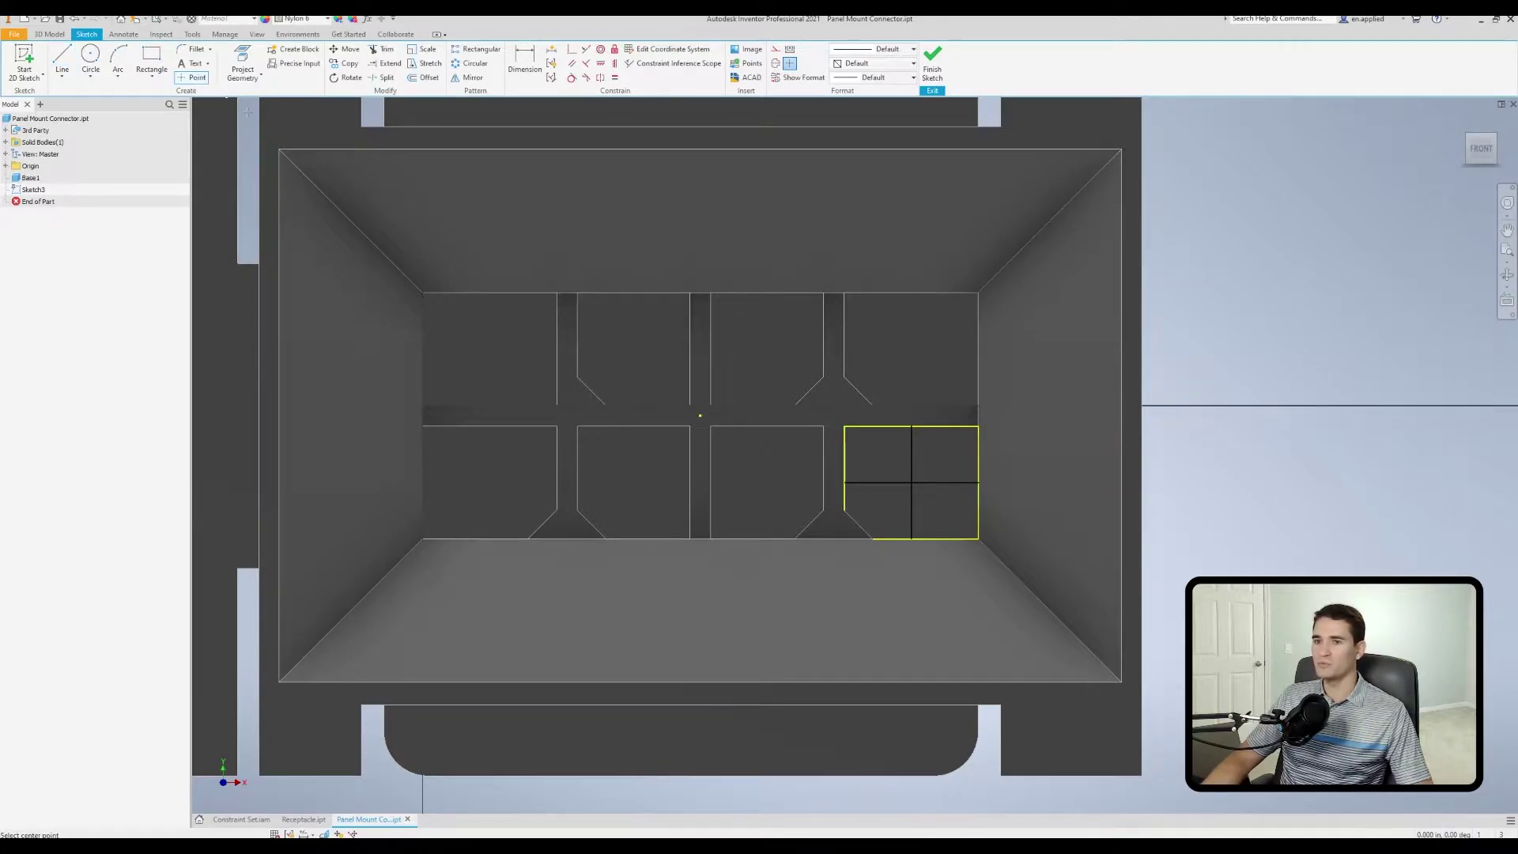
pyautogui.click(912, 482)
pyautogui.rightClick(1211, 469)
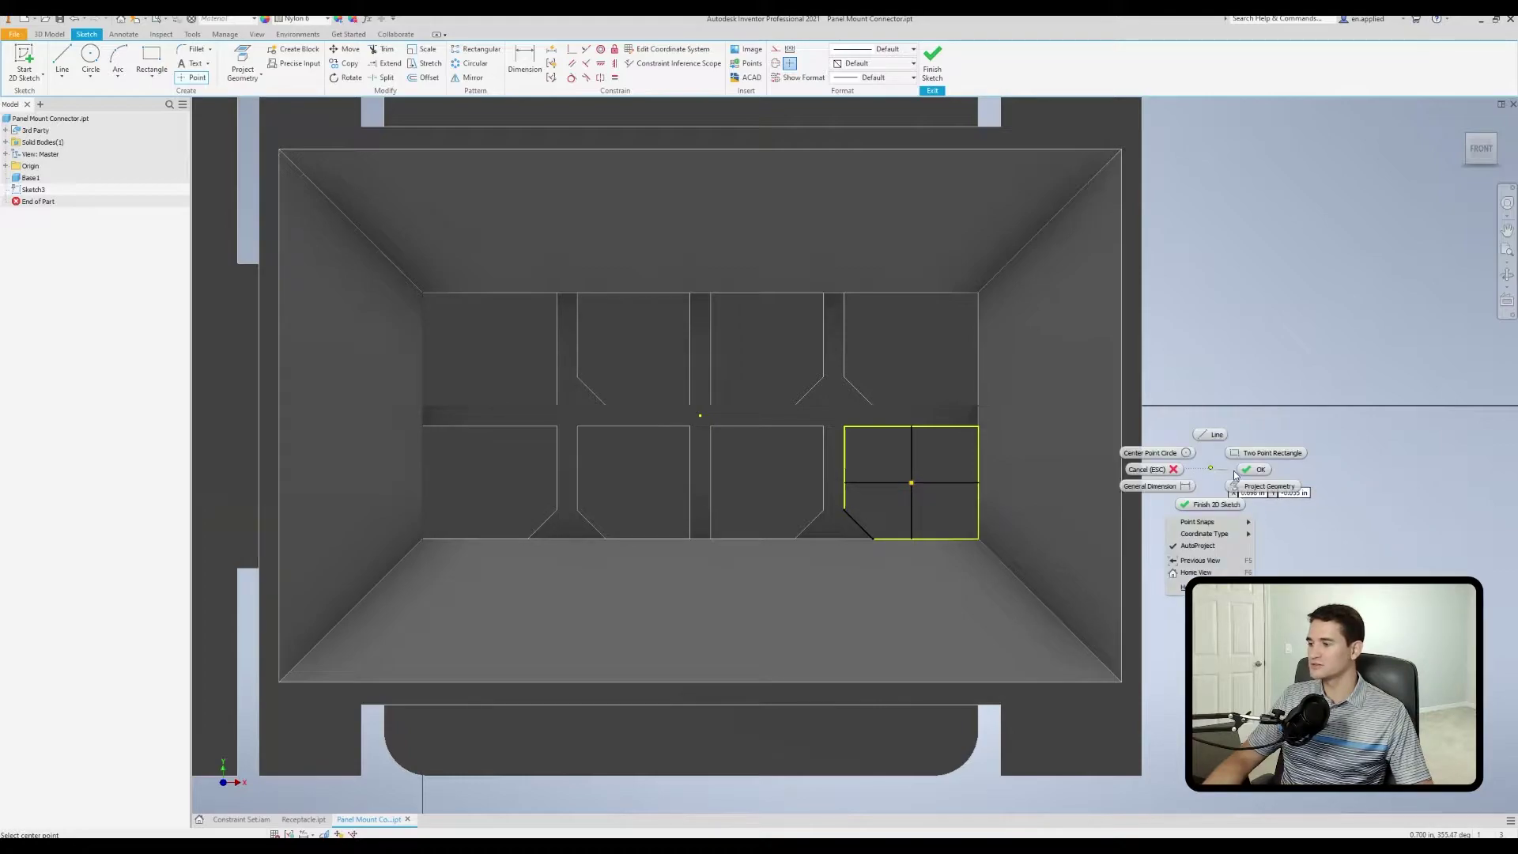
pyautogui.click(1236, 474)
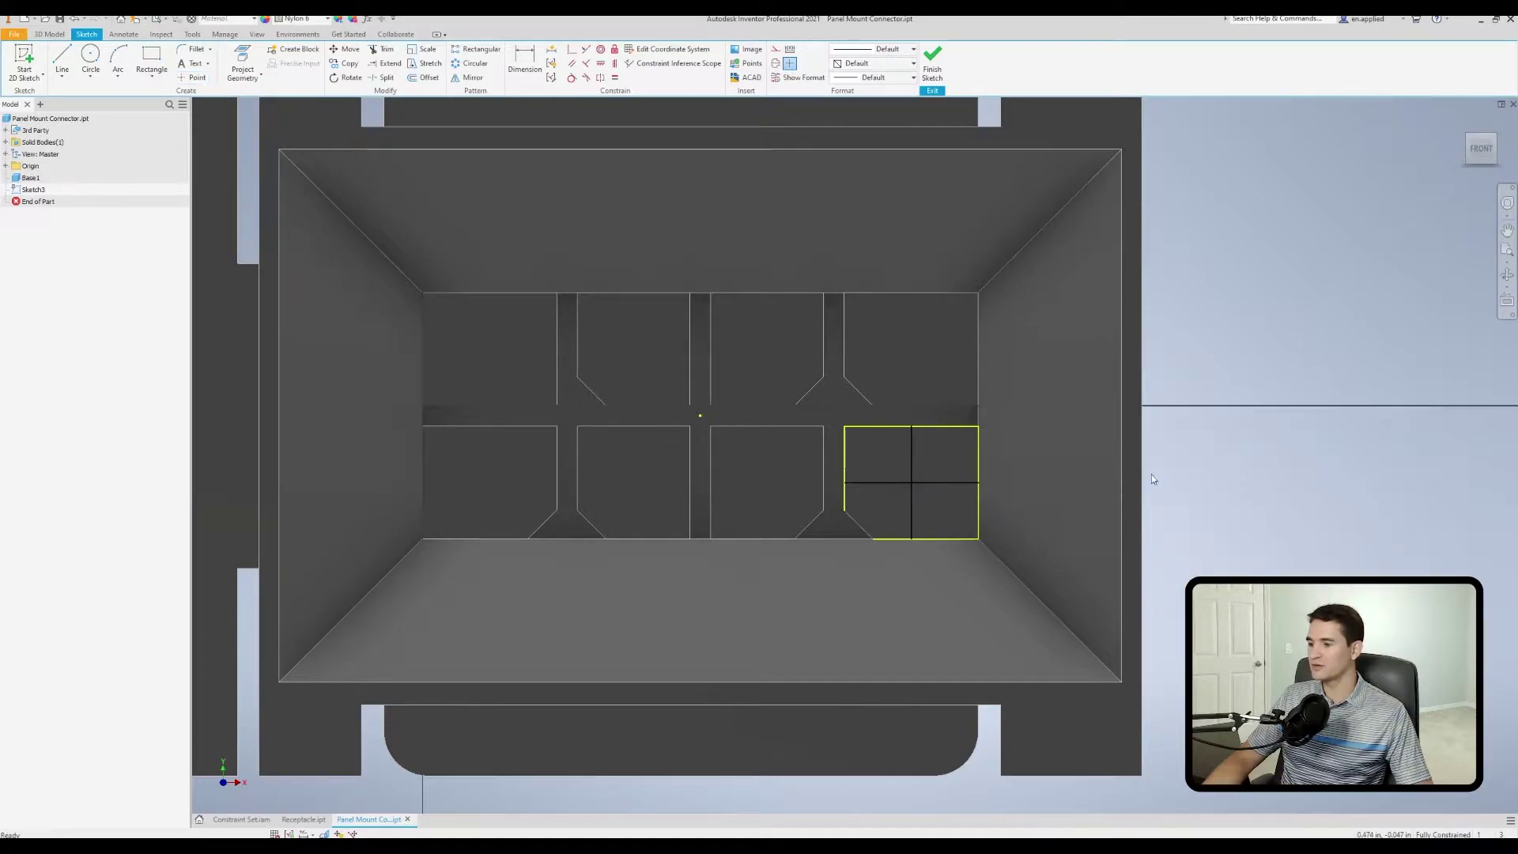
pyautogui.click(932, 60)
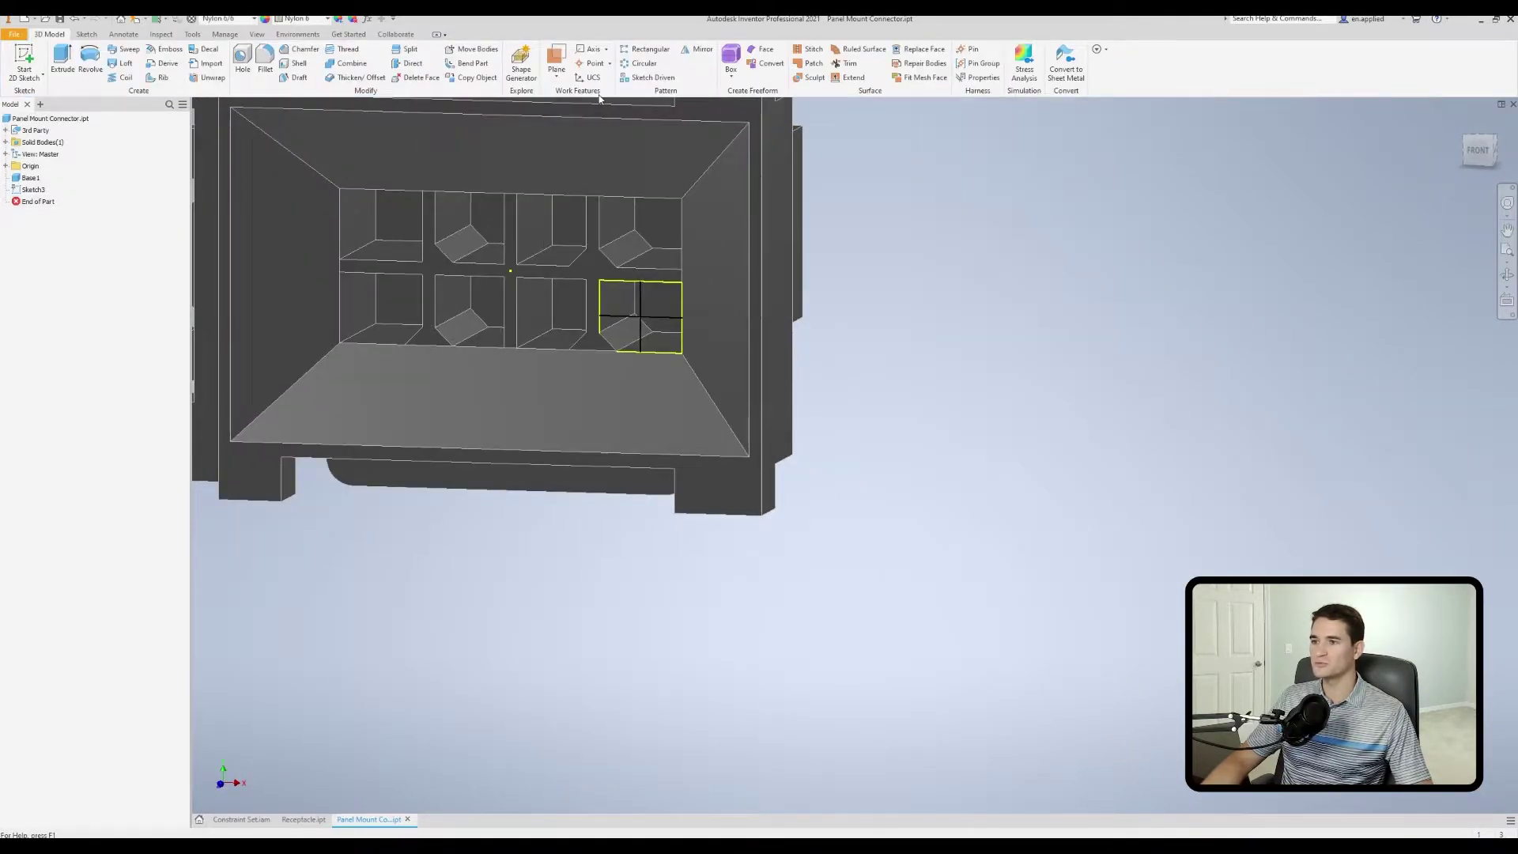
# - Create a UCS with its origin at the sketch point of the lower-right socket, keeping the default axis directions
pyautogui.click(593, 78)
pyautogui.scroll(5, 736, 380)
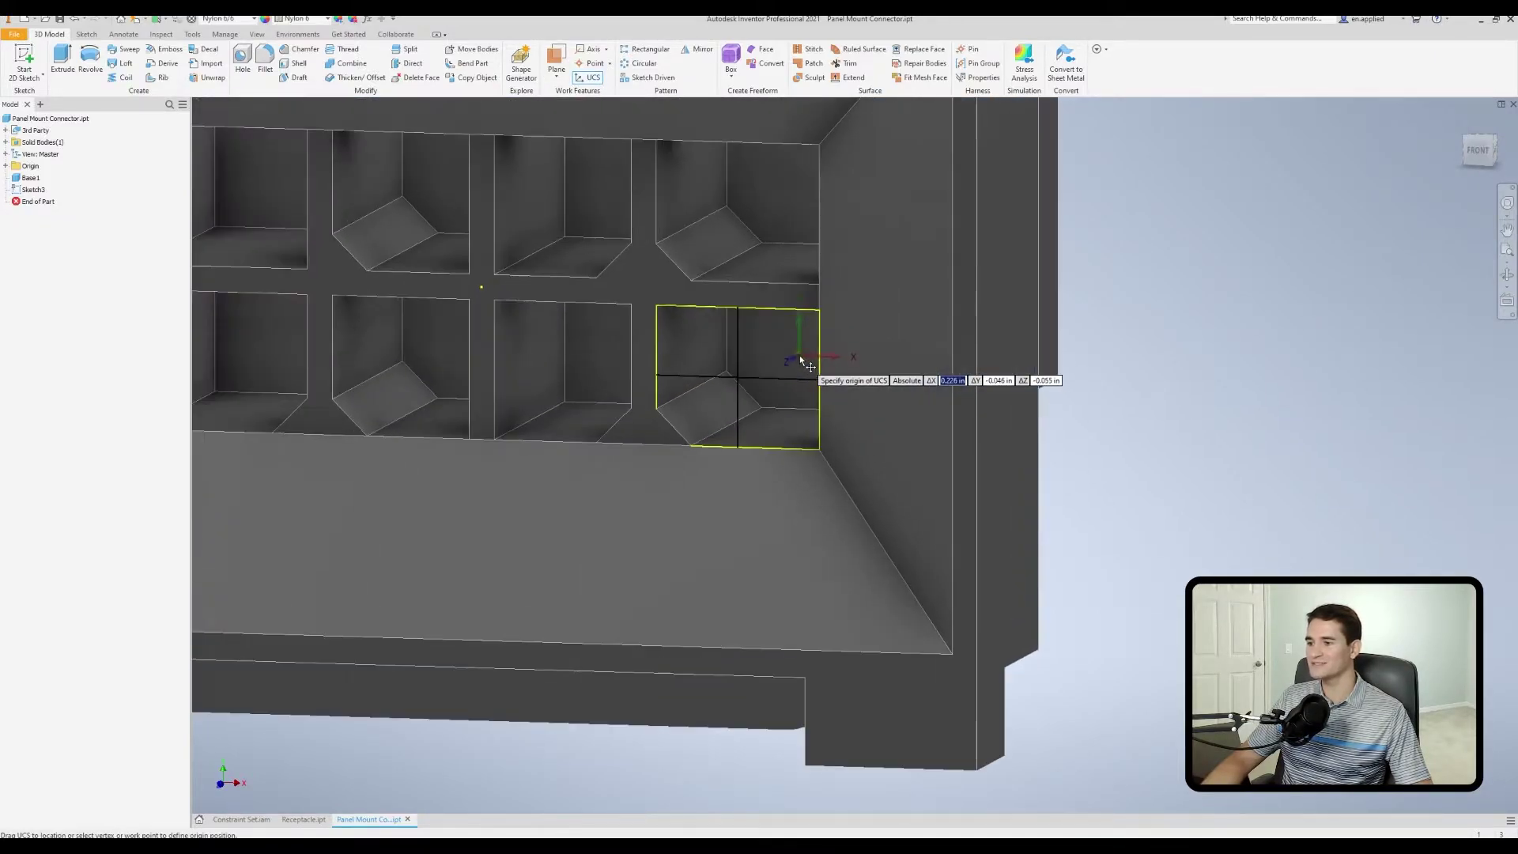
pyautogui.click(739, 381)
pyautogui.keyDown('shift'); pyautogui.moveTo(740, 382); pyautogui.dragTo(644, 452, button='middle'); pyautogui.keyUp('shift')
pyautogui.scroll(-5, 645, 452)
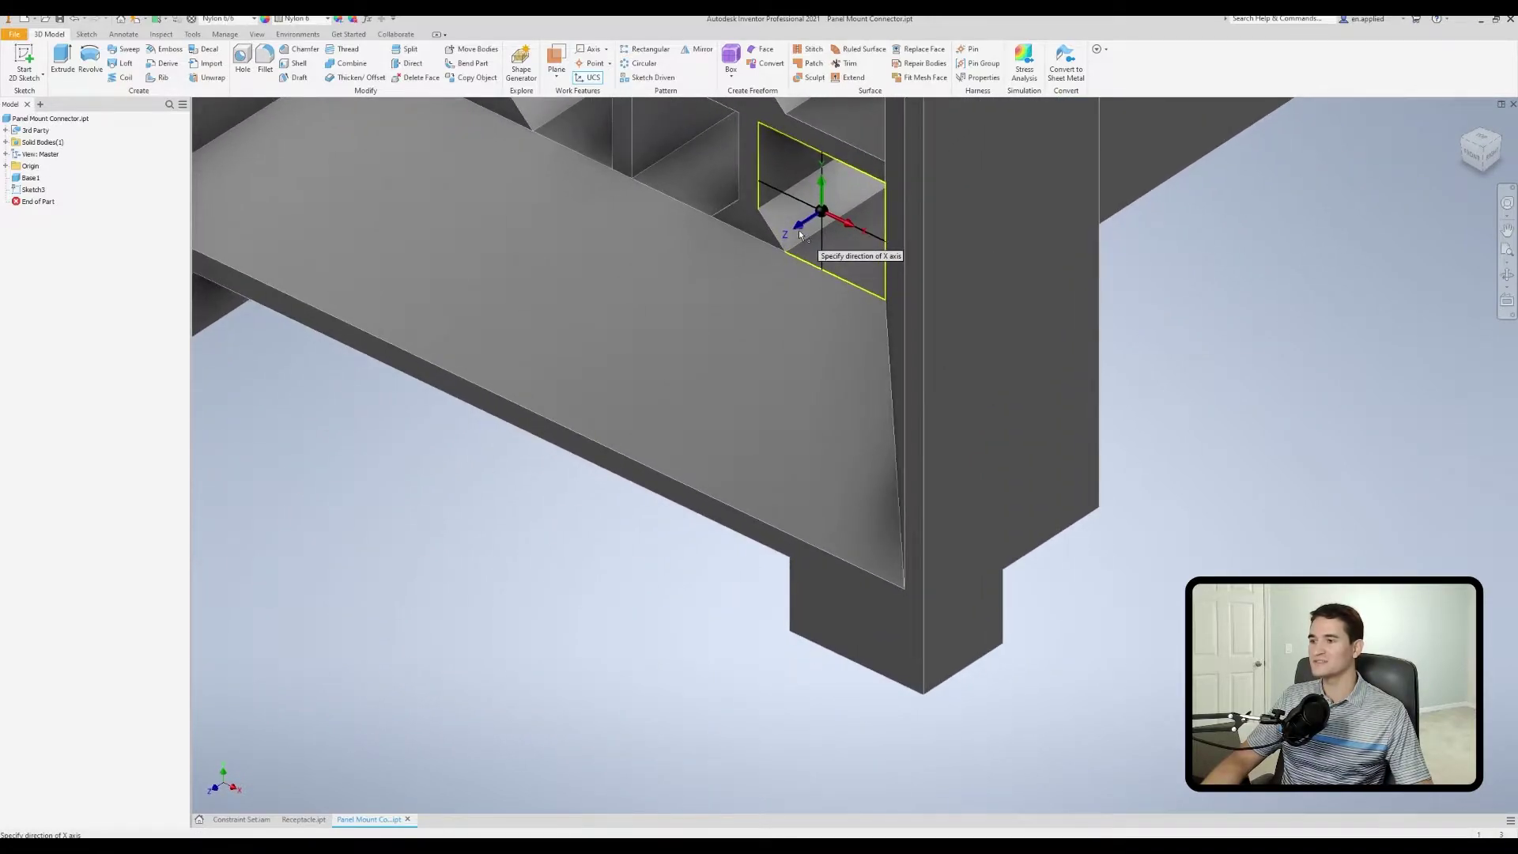
pyautogui.keyDown('shift'); pyautogui.moveTo(558, 321); pyautogui.dragTo(710, 392, button='middle'); pyautogui.keyUp('shift')
pyautogui.scroll(-3, 710, 291)
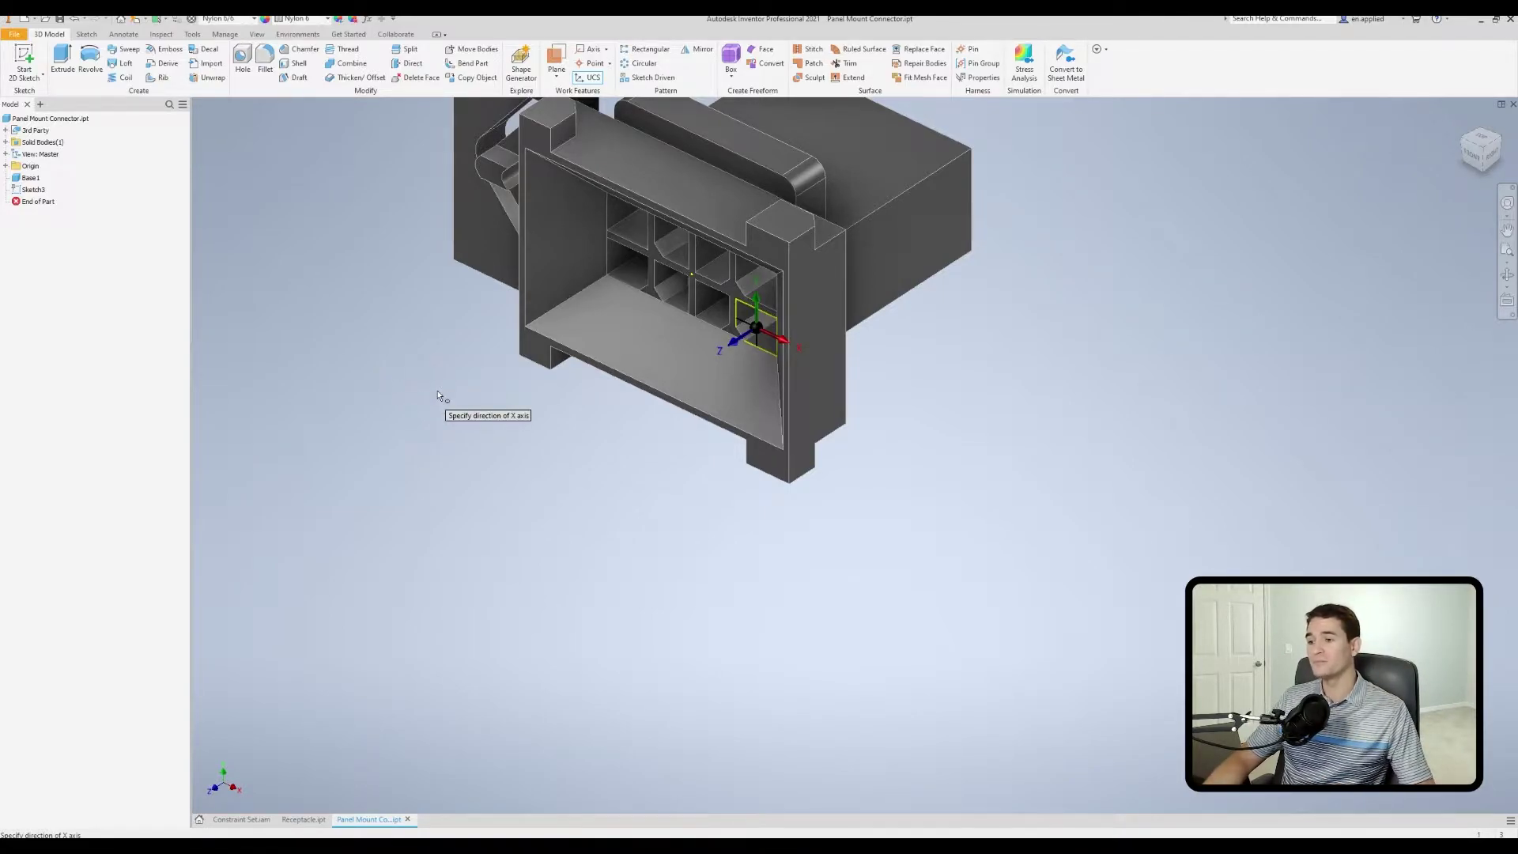
pyautogui.scroll(2, 748, 358)
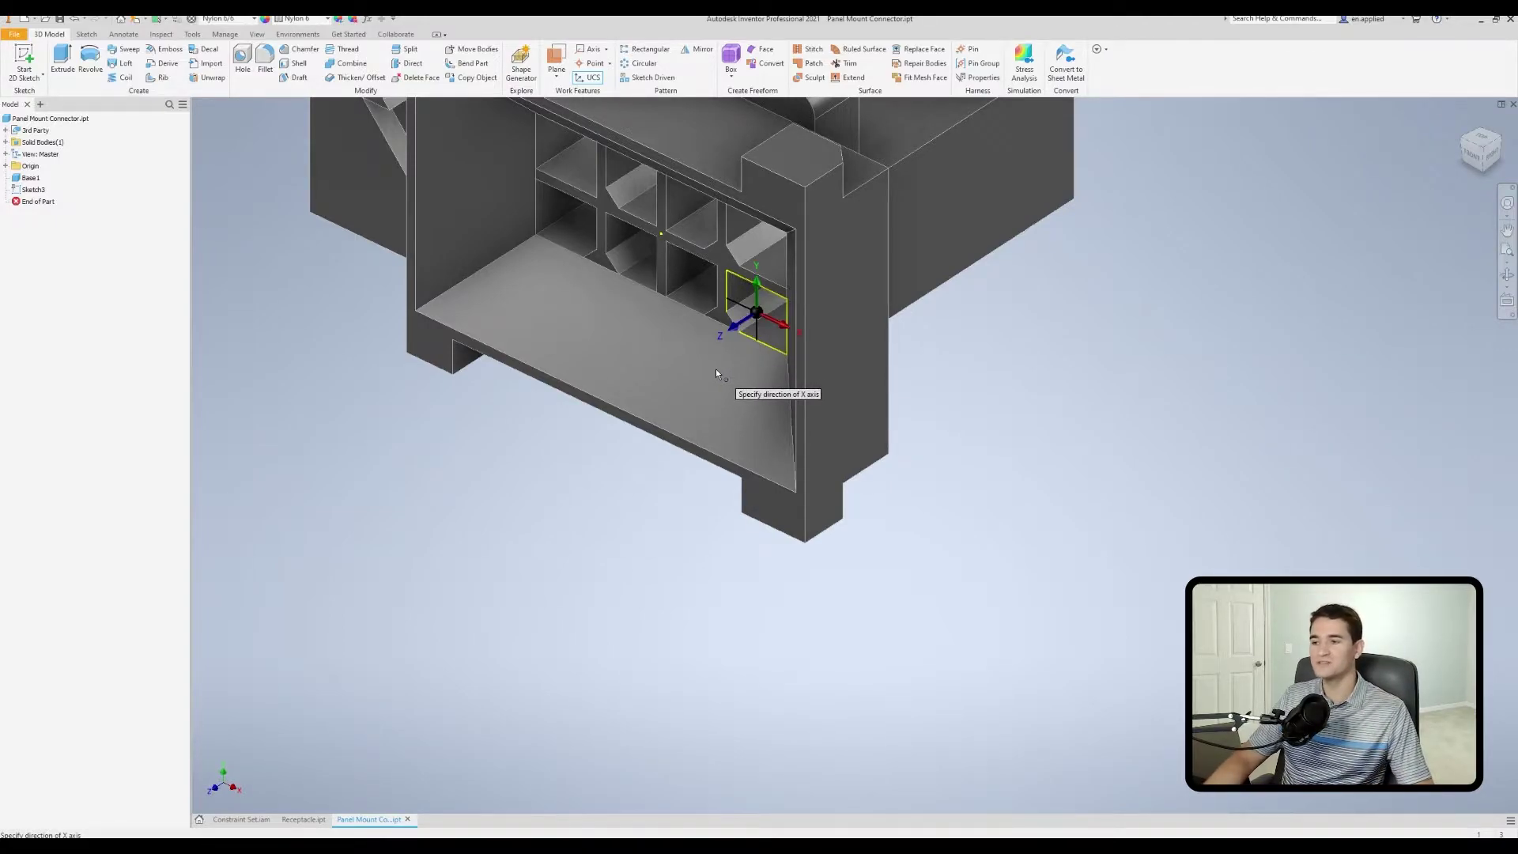
pyautogui.scroll(3, 719, 352)
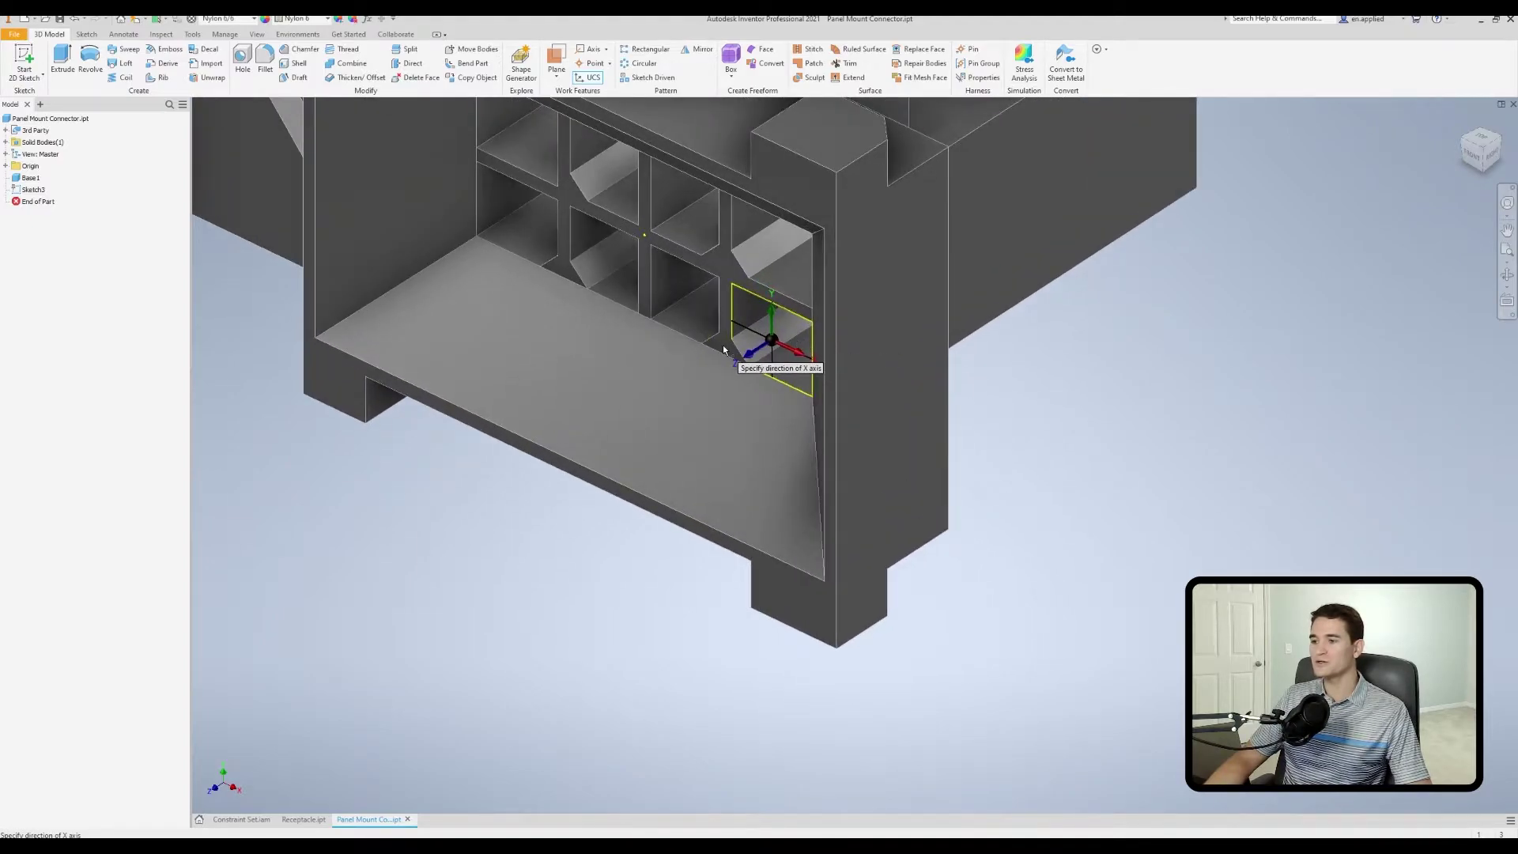
pyautogui.scroll(3, 720, 348)
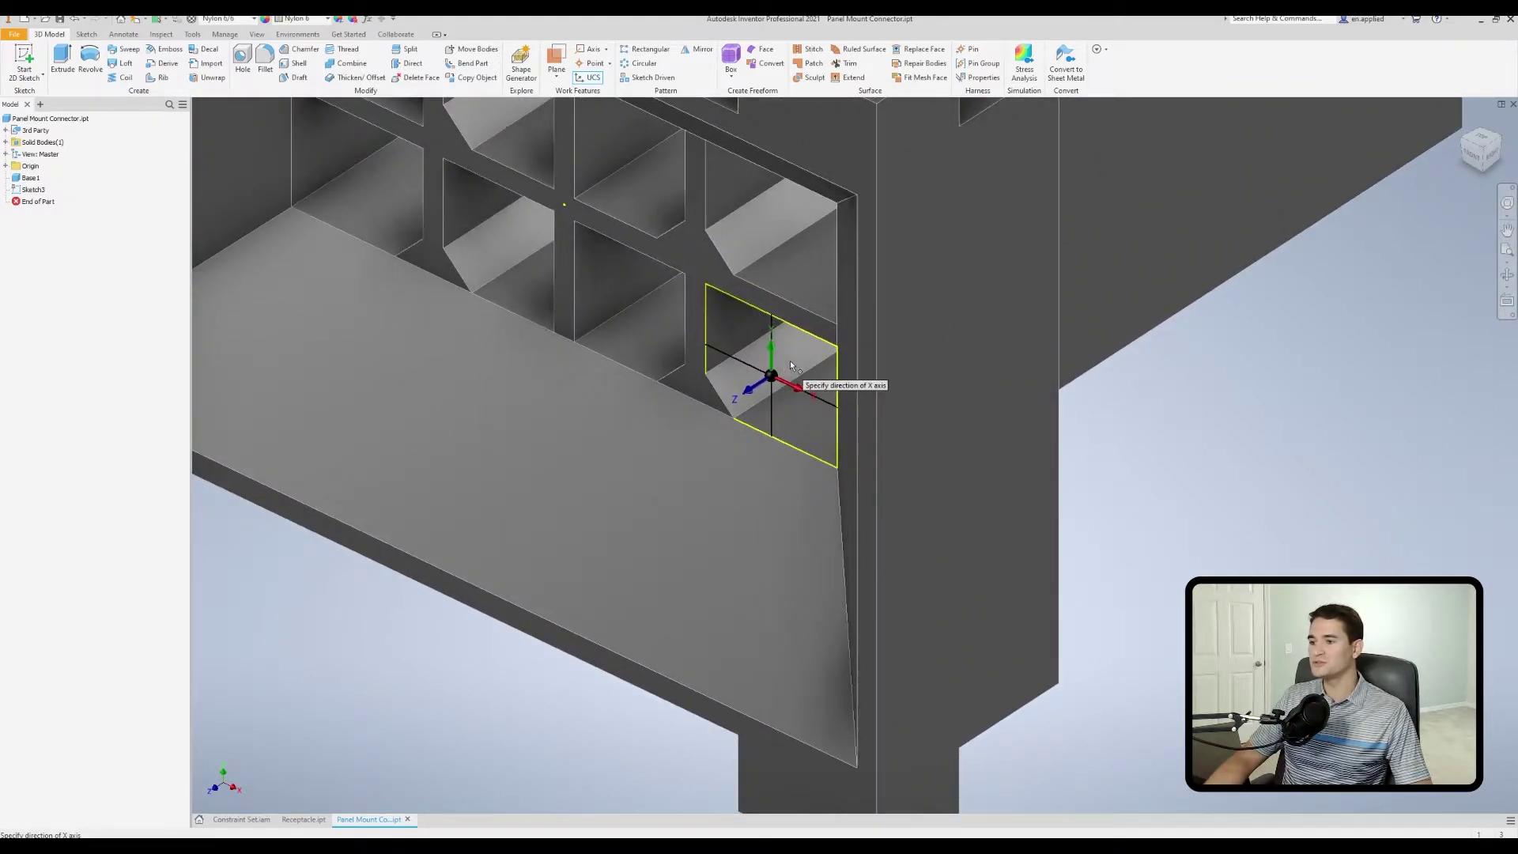
pyautogui.rightClick(1139, 400)
pyautogui.click(1176, 409)
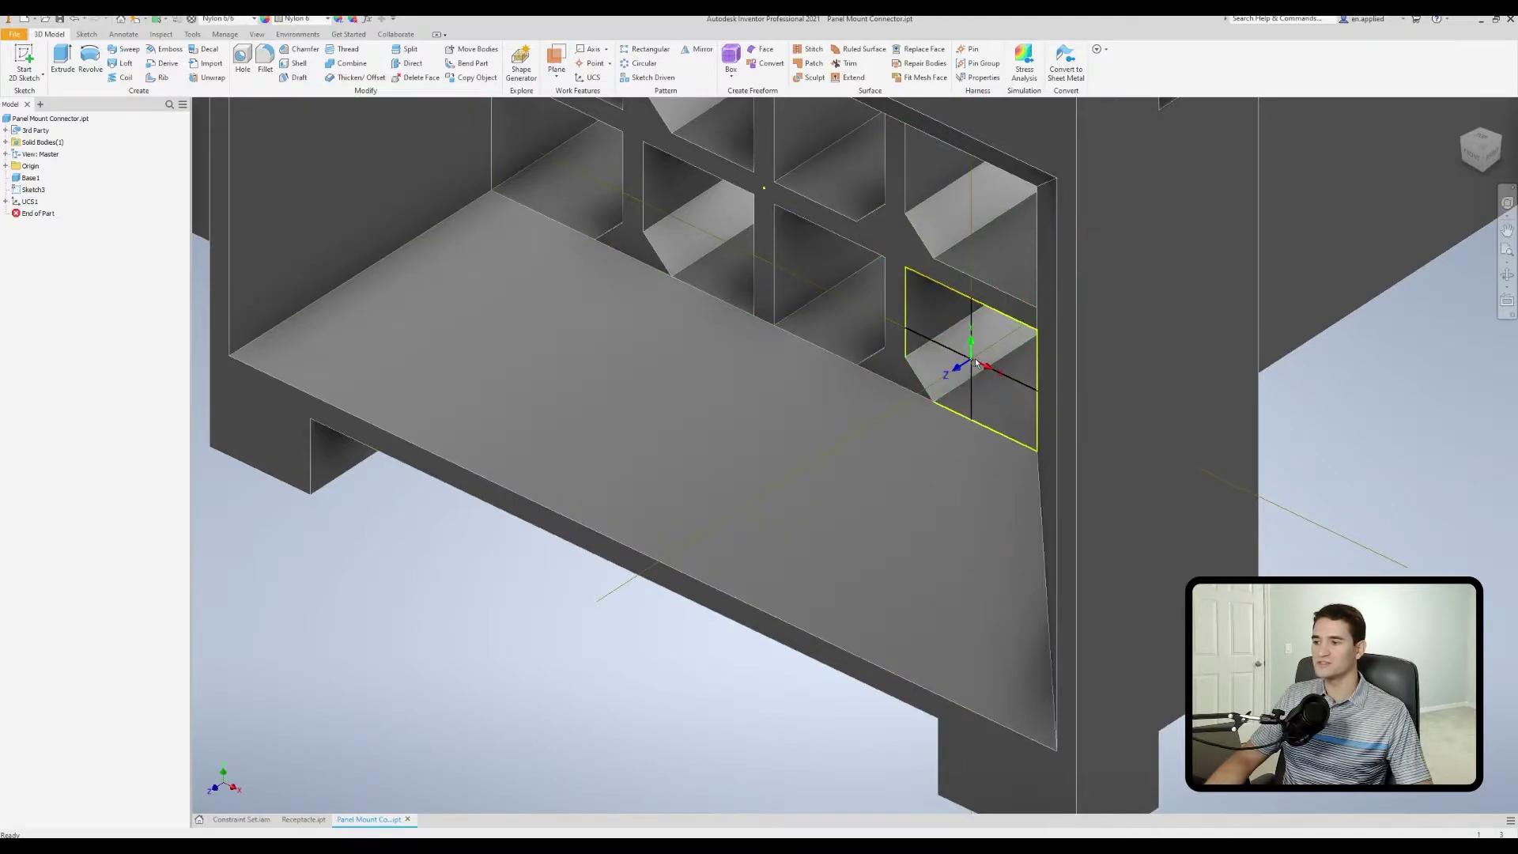
# - Redefine the panel mount connector's UCS by rotating it 180 degrees about its Y axis so that Z points into the socket
pyautogui.rightClick(30, 203)
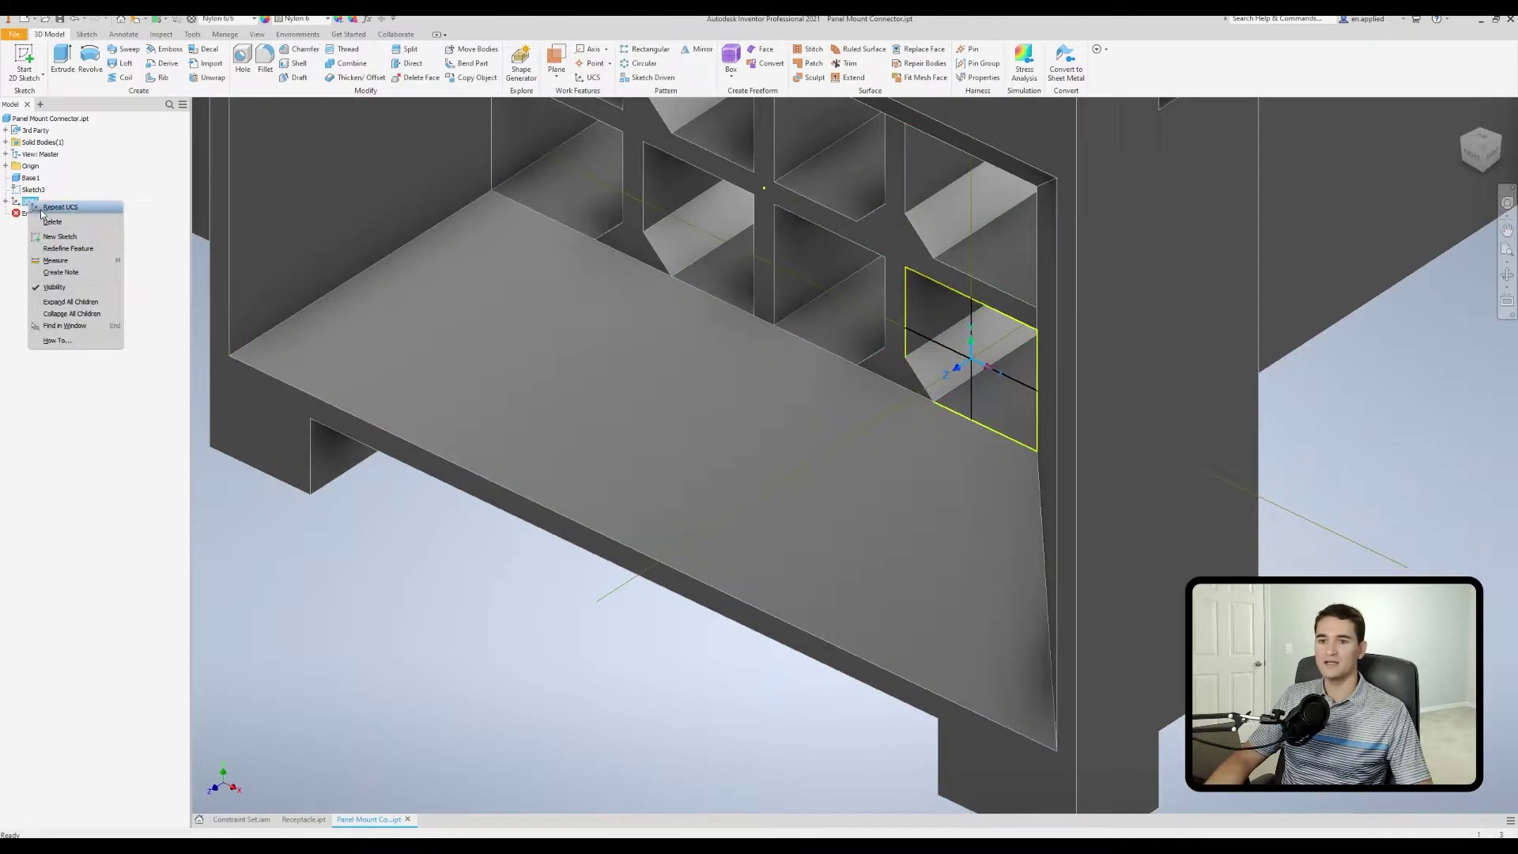
pyautogui.click(68, 248)
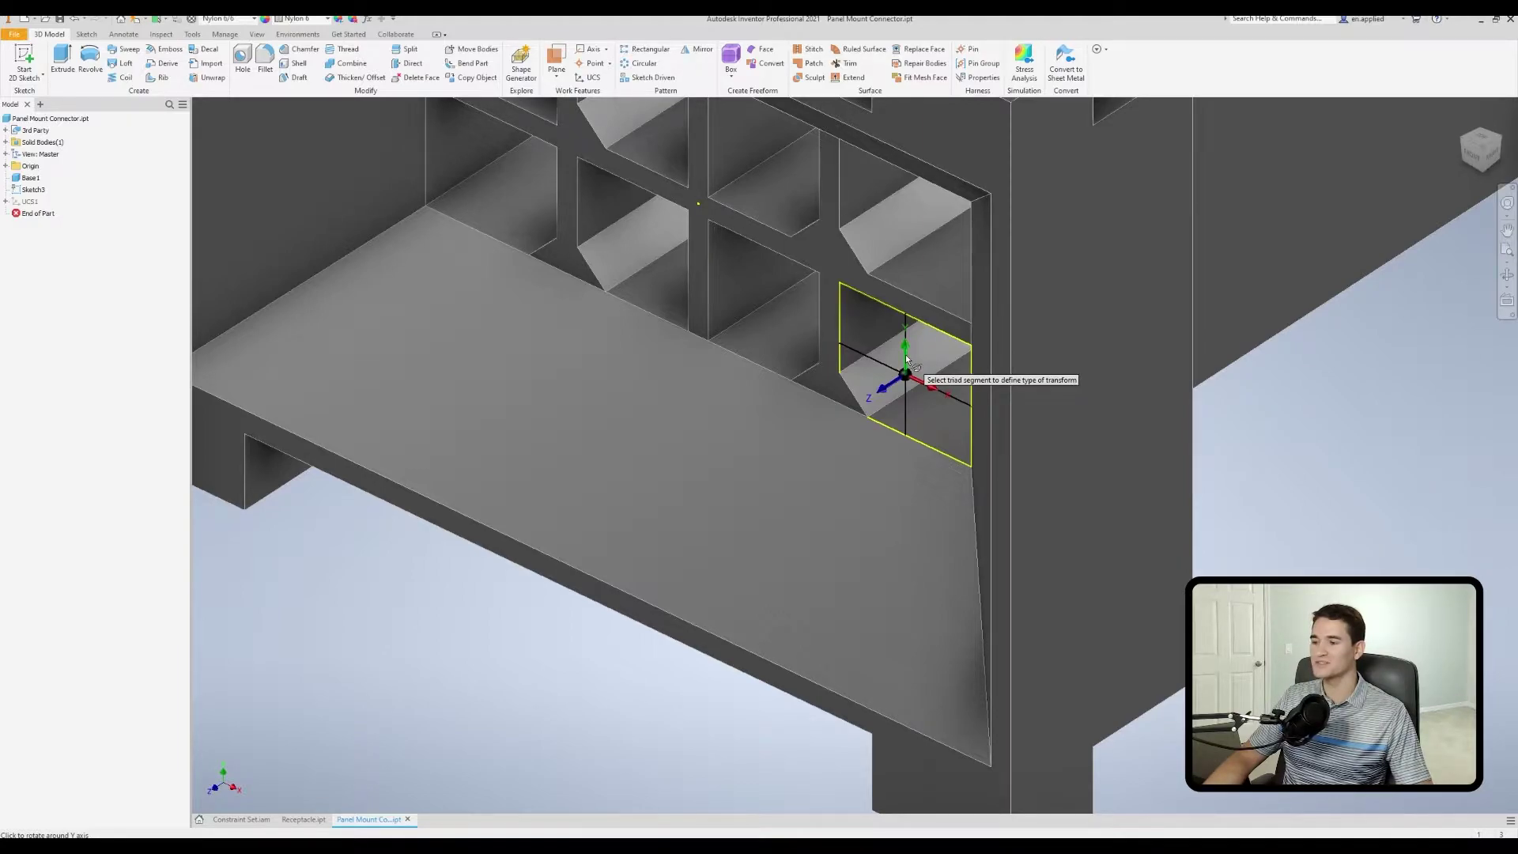
pyautogui.click(906, 361)
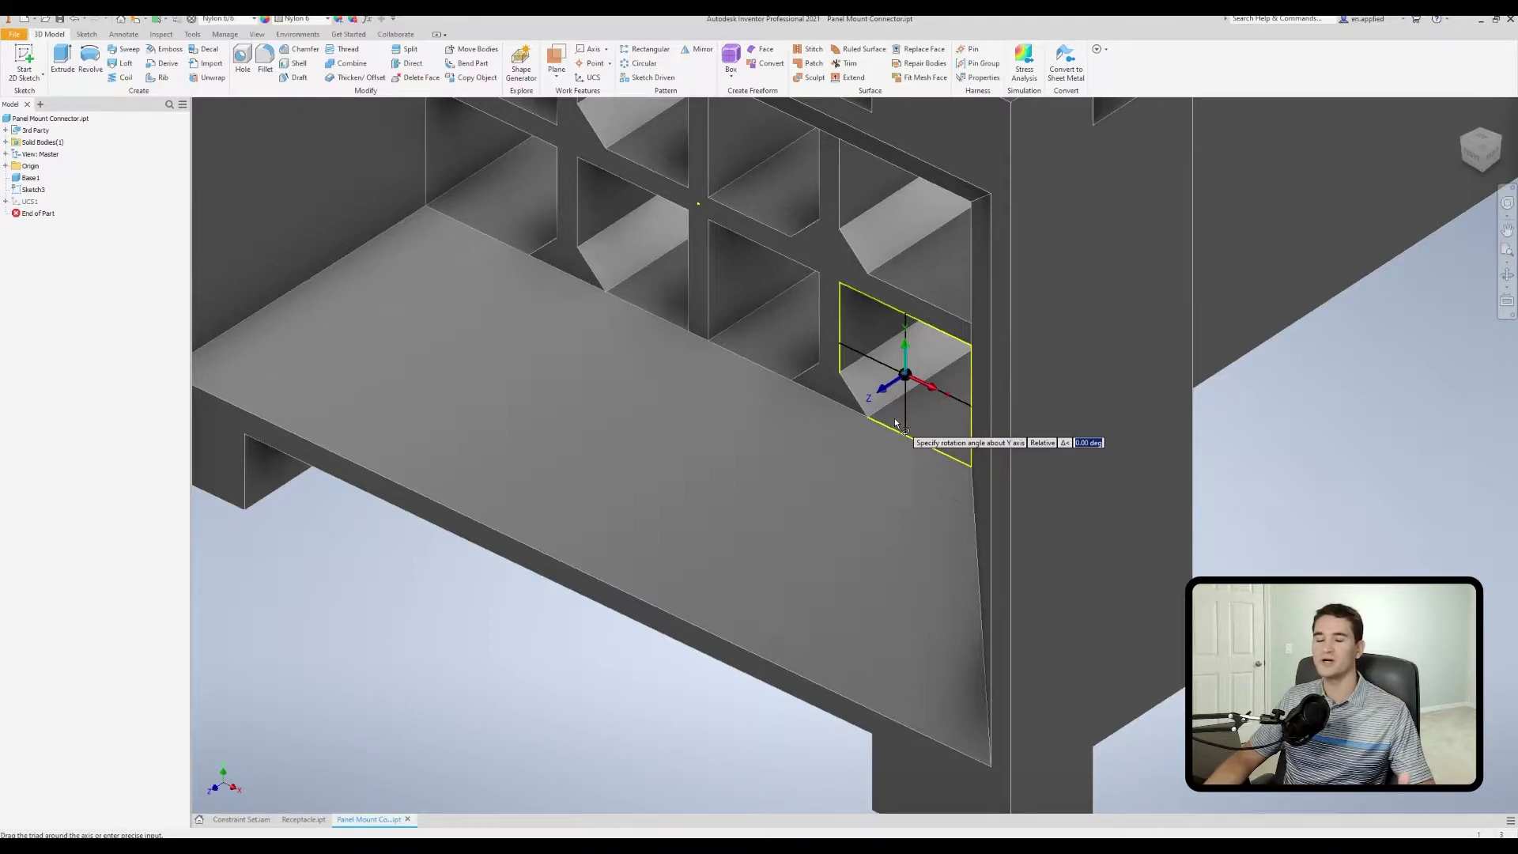
pyautogui.write('18')
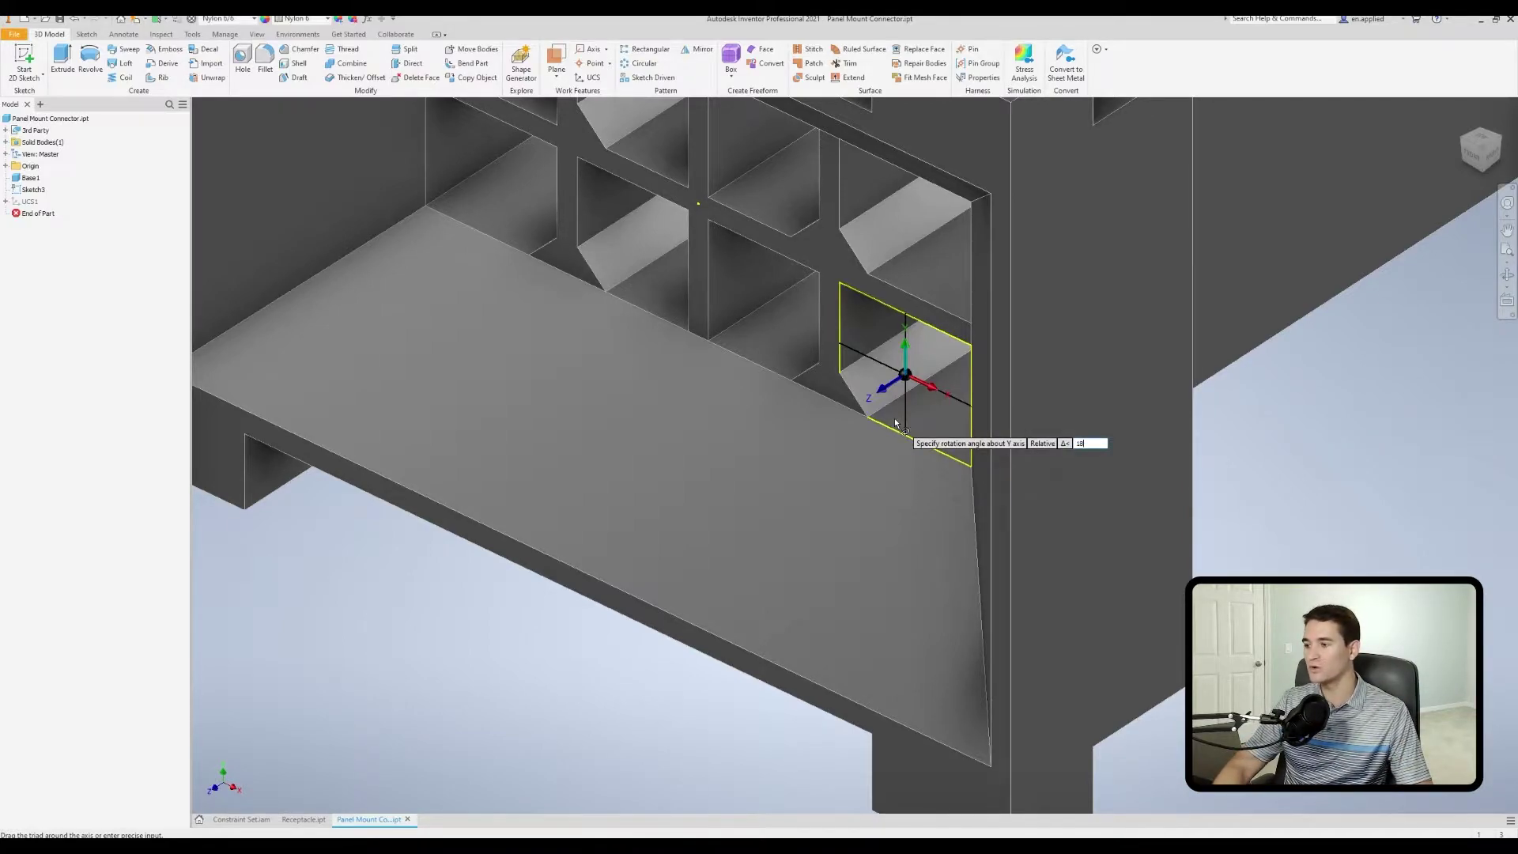
pyautogui.write('0')
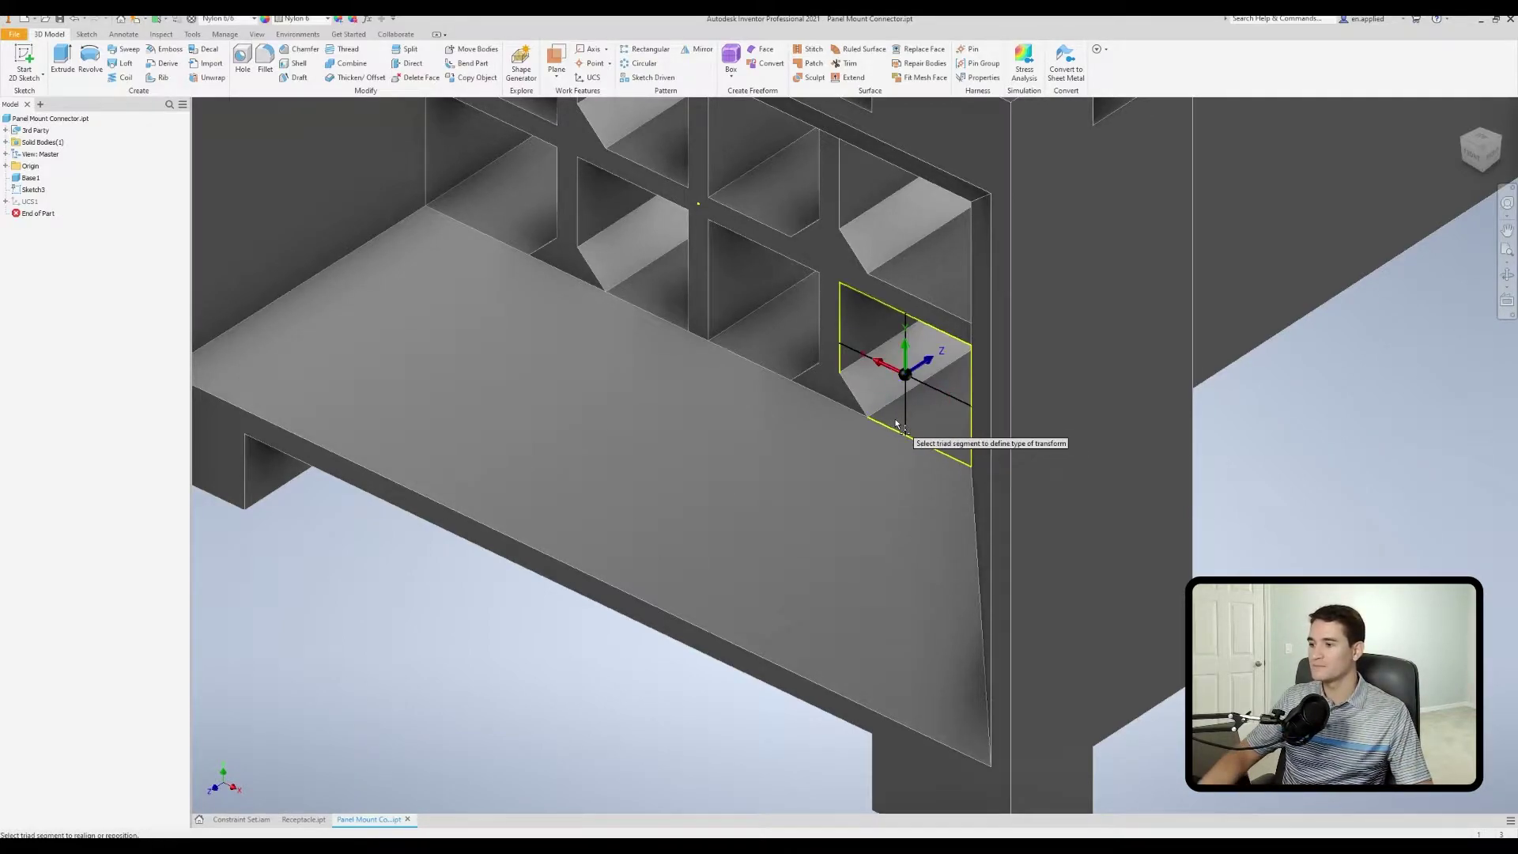
pyautogui.press('Return')
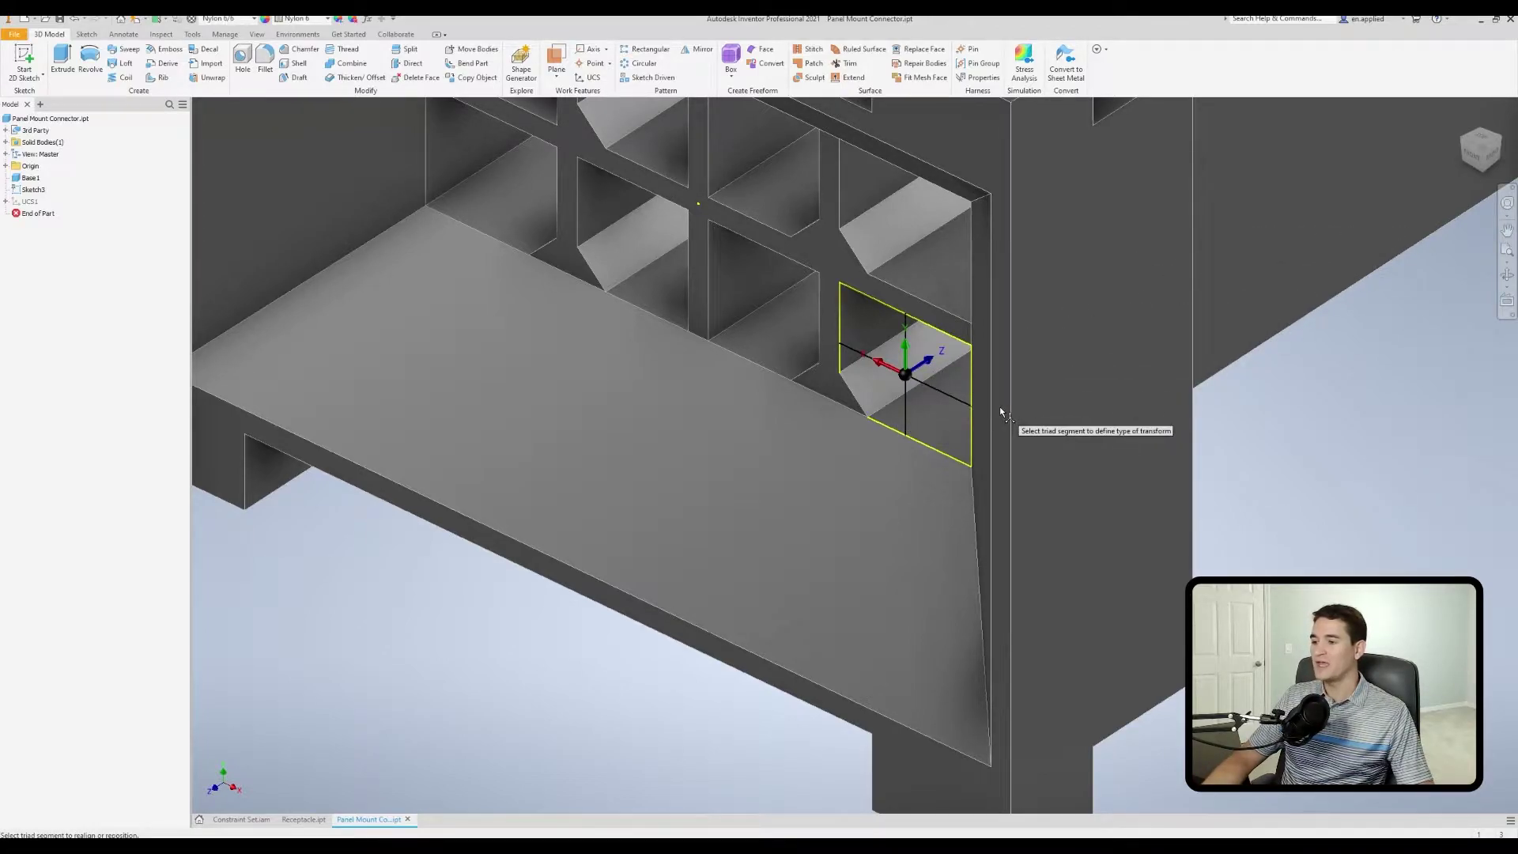
pyautogui.moveTo(309, 442); pyautogui.dragTo(492, 409, button='middle')
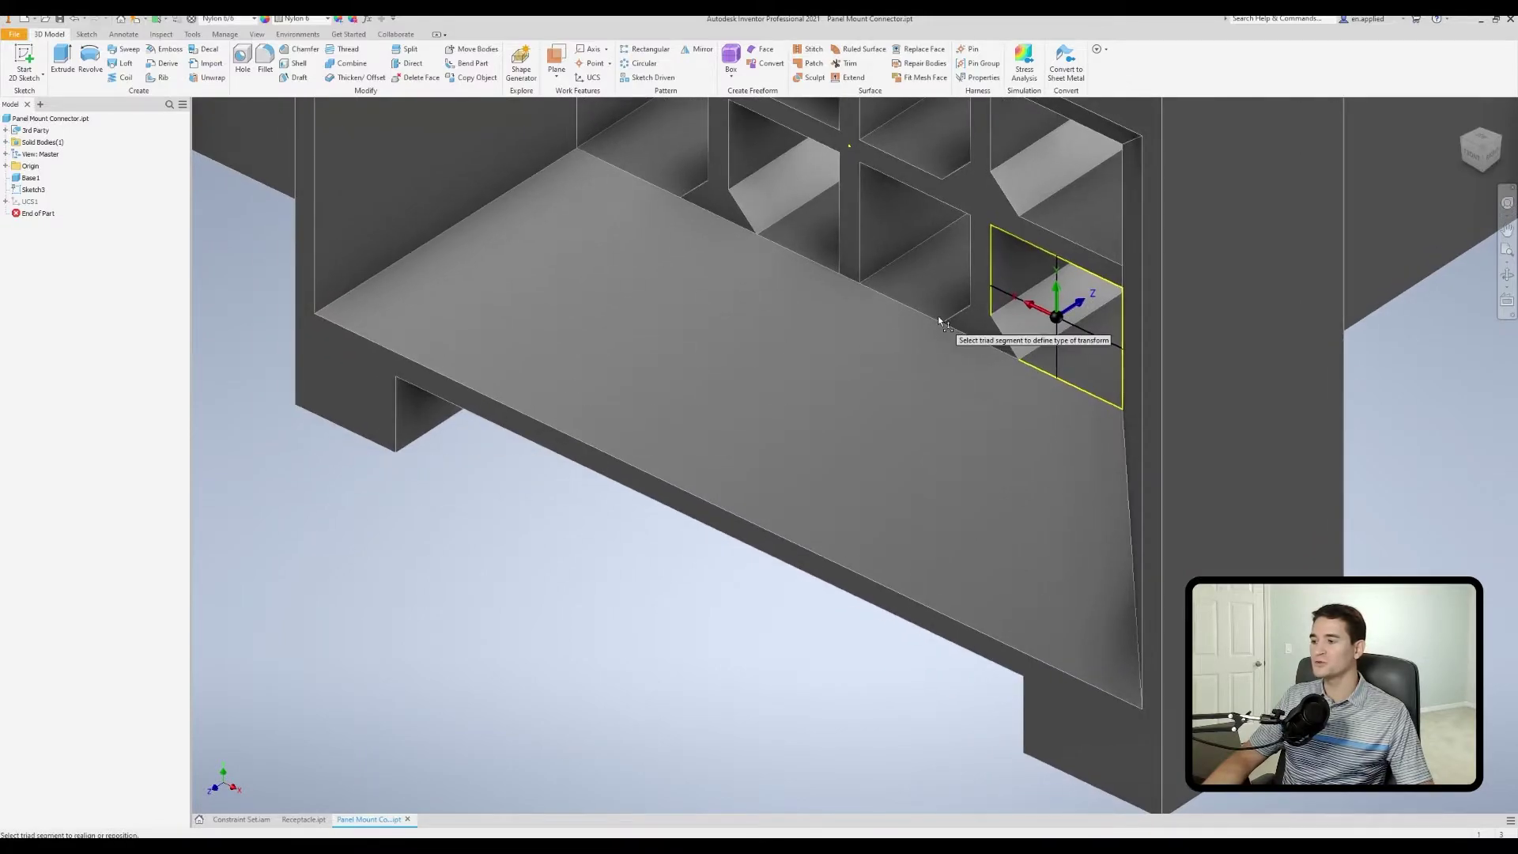
pyautogui.moveTo(938, 315); pyautogui.dragTo(744, 396, button='middle')
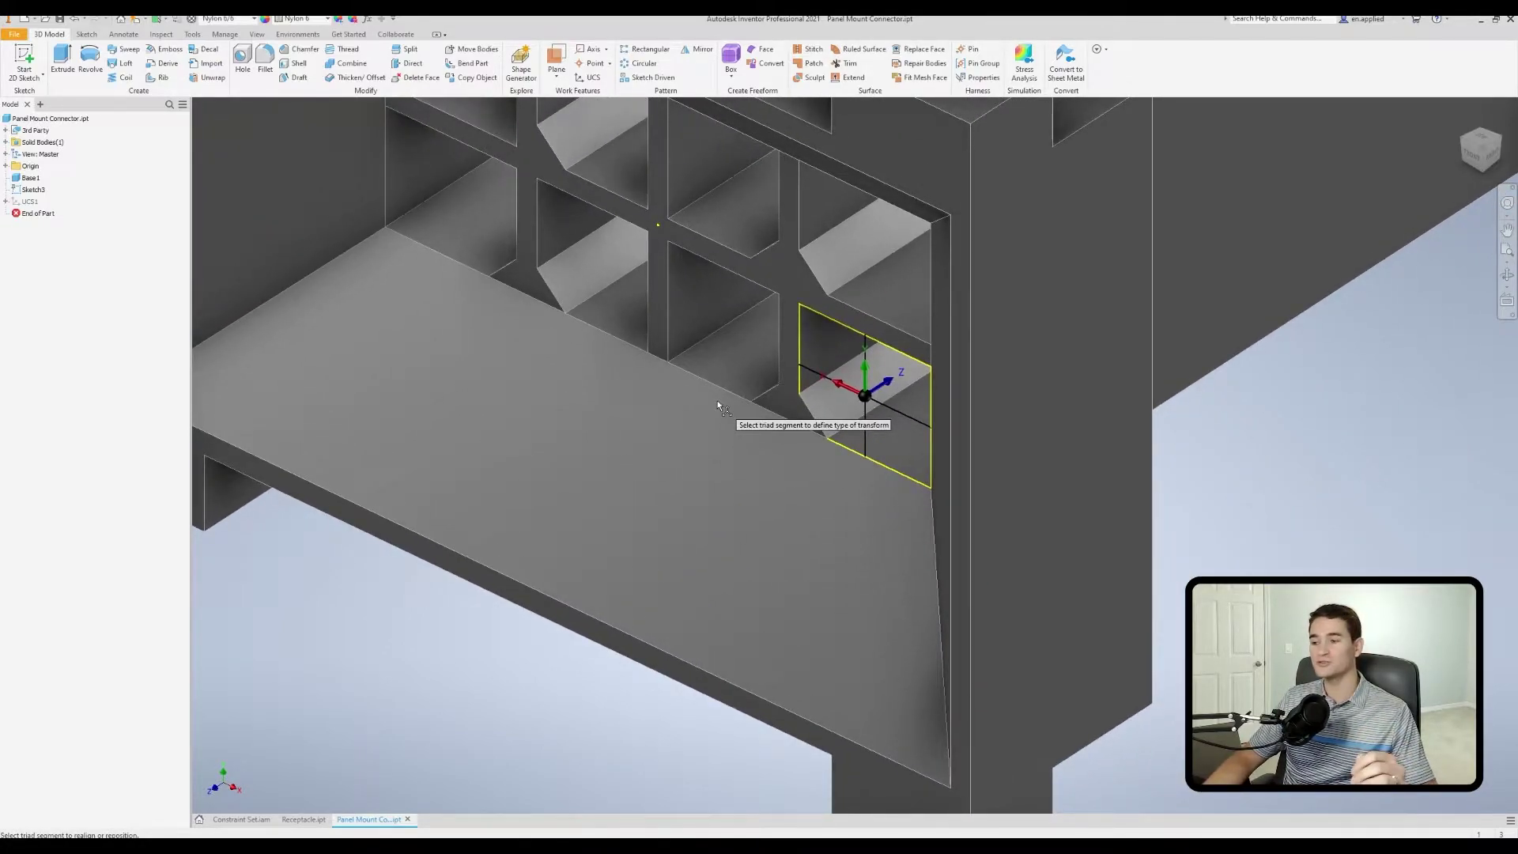
pyautogui.scroll(-8, 720, 400)
pyautogui.rightClick(540, 393)
pyautogui.click(582, 393)
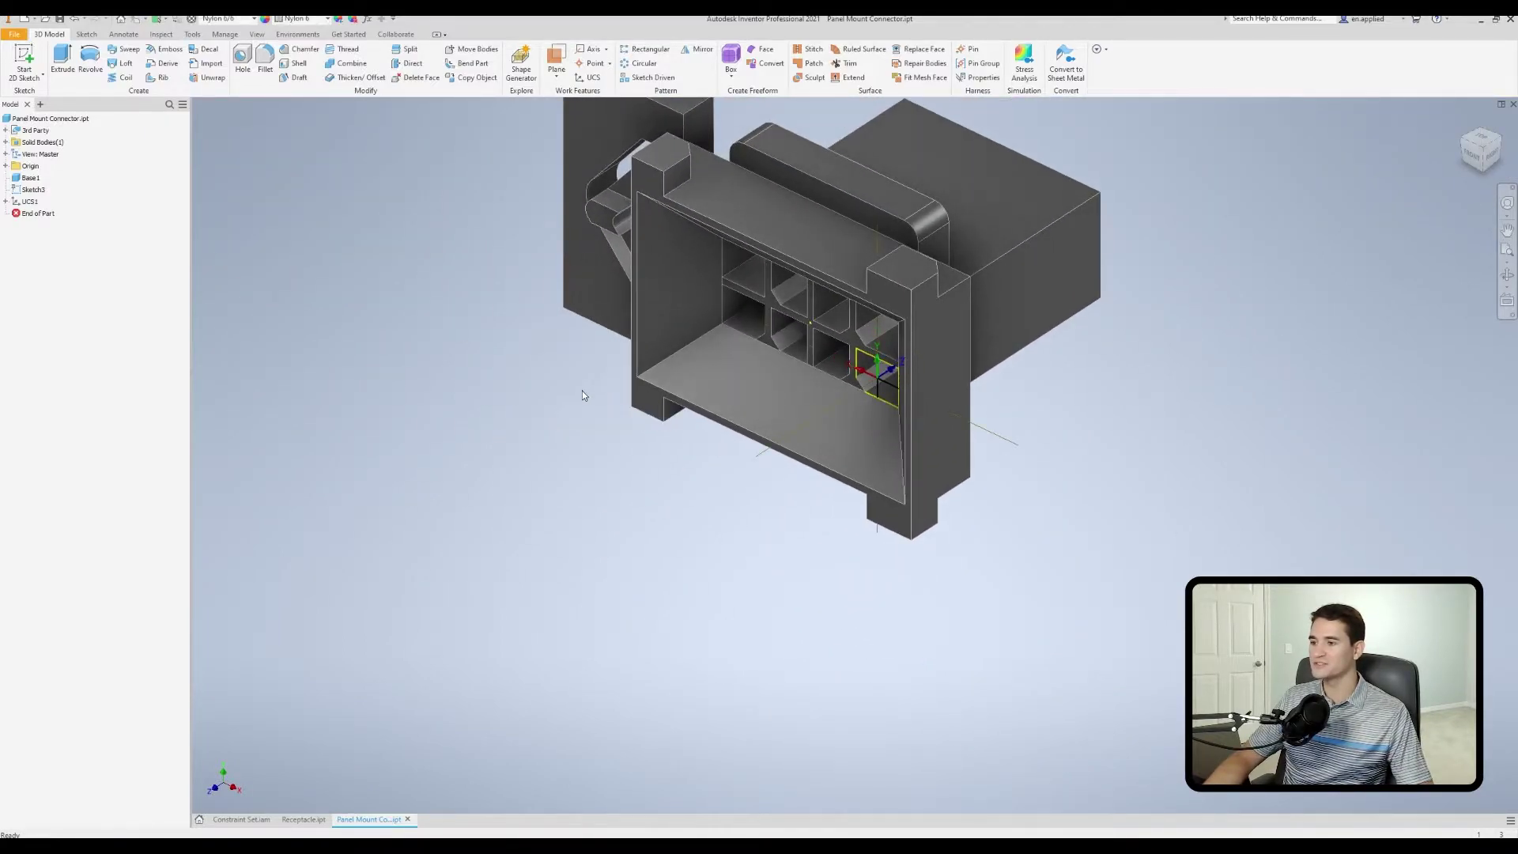
pyautogui.moveTo(723, 362); pyautogui.dragTo(773, 370, button='middle')
pyautogui.scroll(-3, 824, 419)
pyautogui.scroll(3, 803, 405)
pyautogui.scroll(-3, 803, 405)
pyautogui.scroll(1, 870, 379)
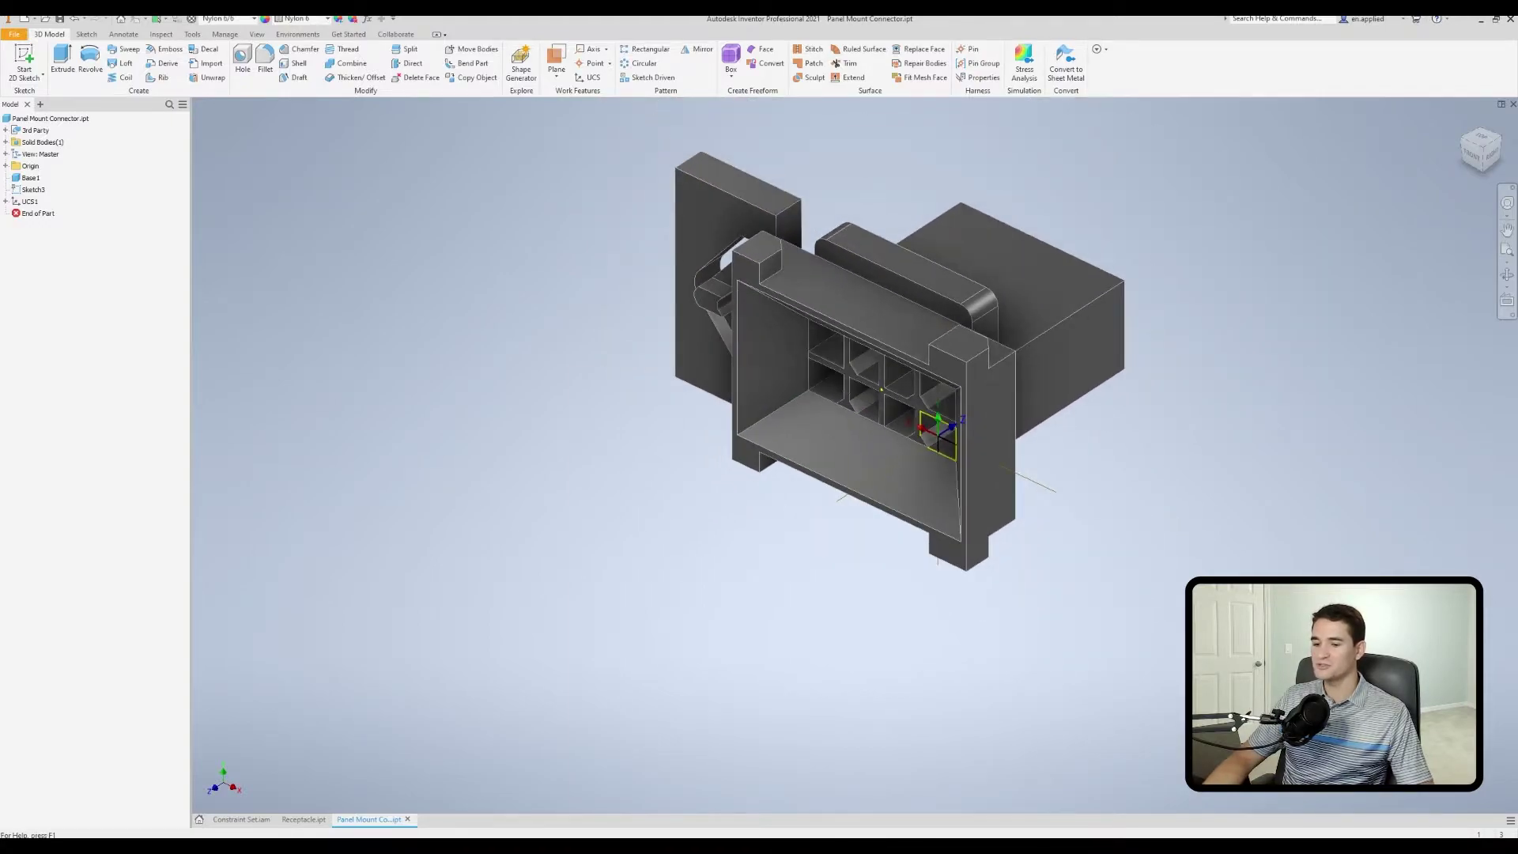
# - Switch to the Constraint Set.iam assembly, review the standard assembly constraint types and choose the Constraint Set type for a new constraint
pyautogui.click(245, 819)
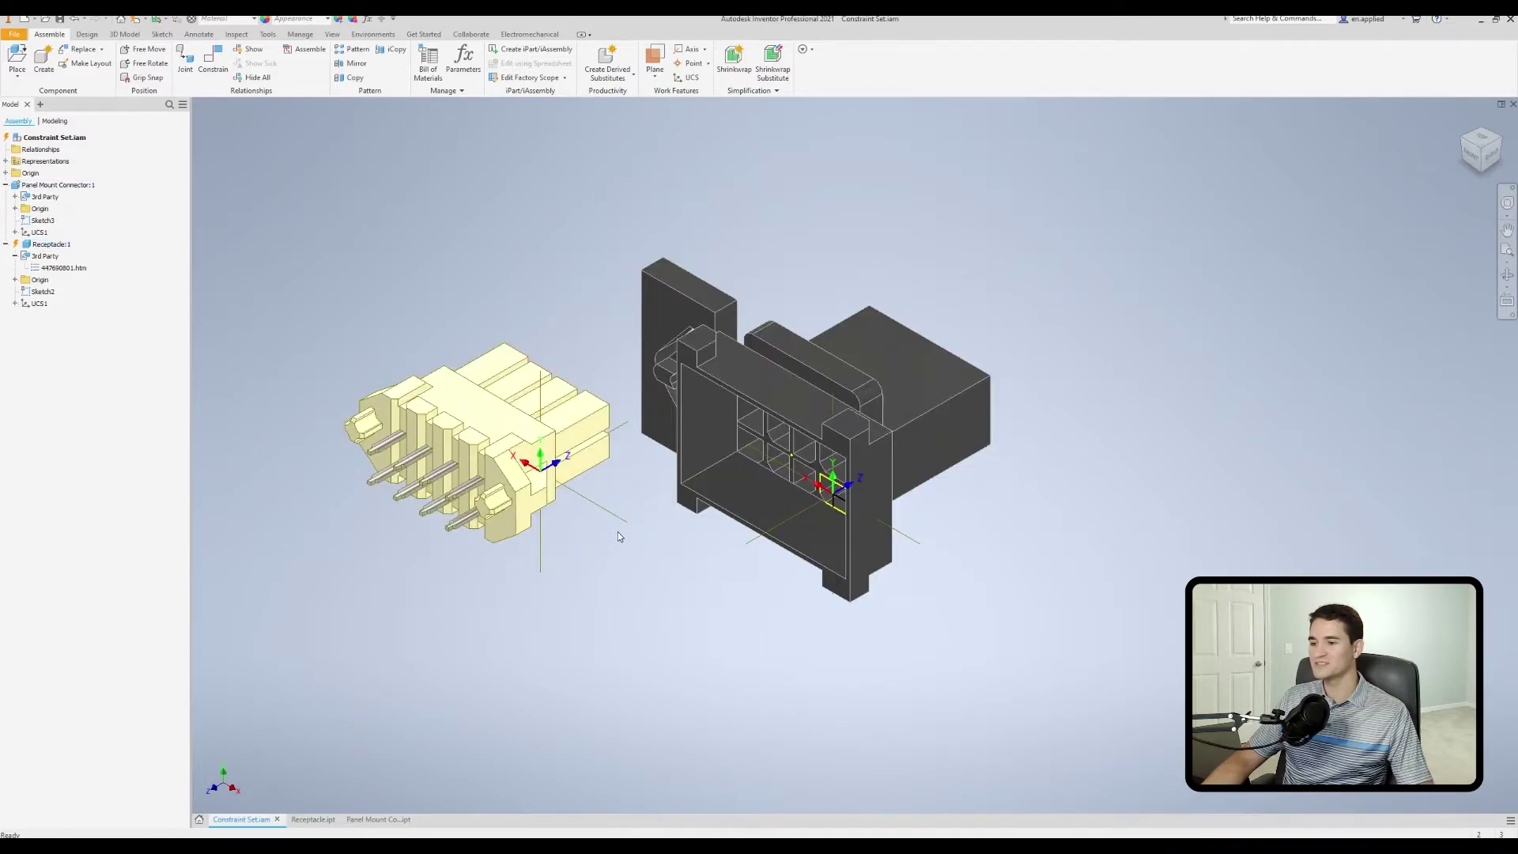
pyautogui.moveTo(615, 530); pyautogui.dragTo(732, 530, button='middle')
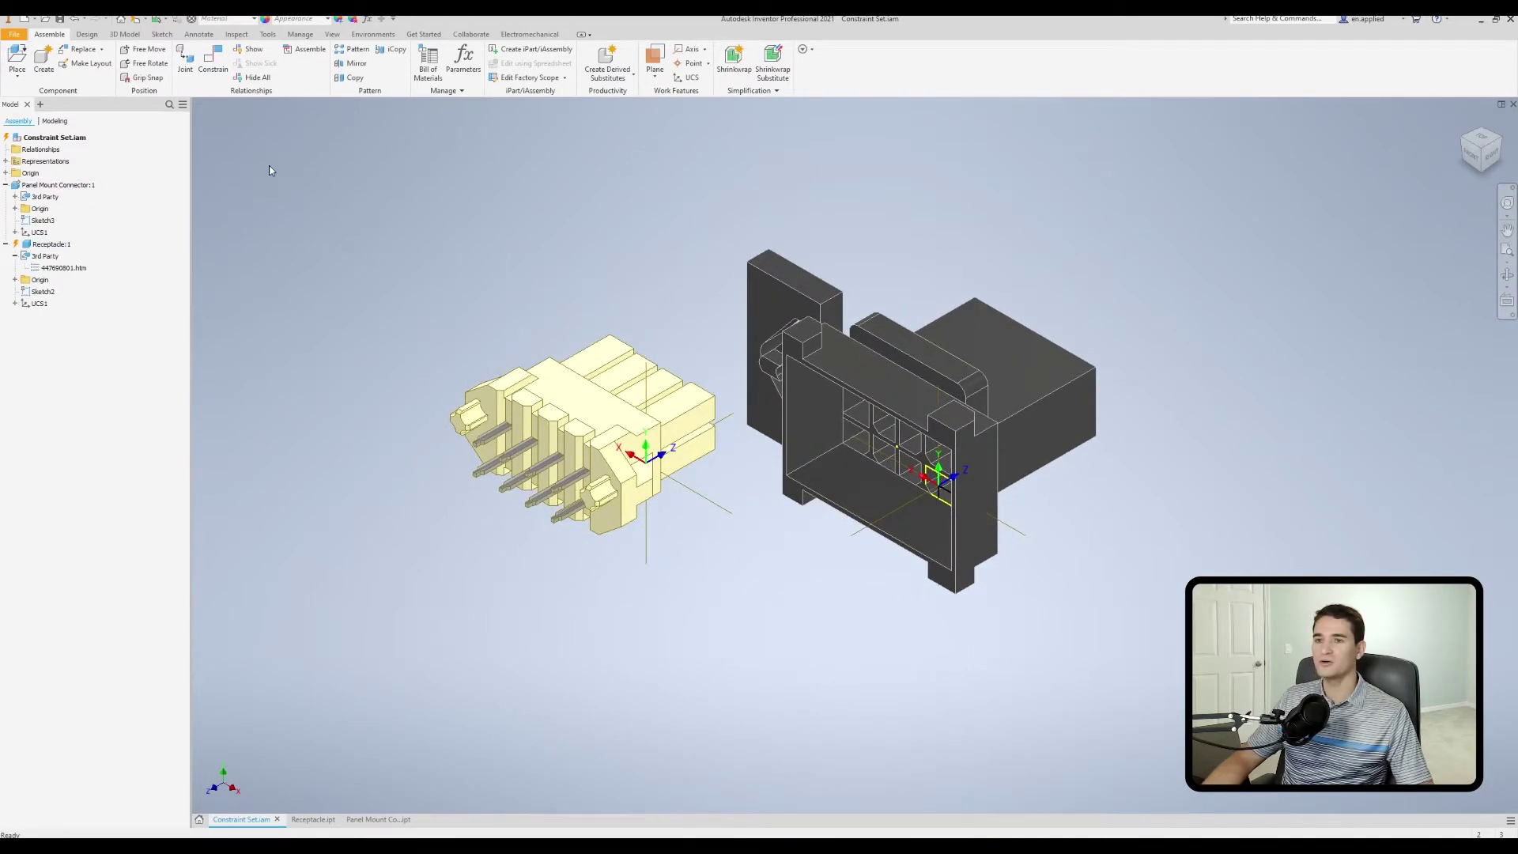
pyautogui.click(222, 70)
pyautogui.click(332, 125)
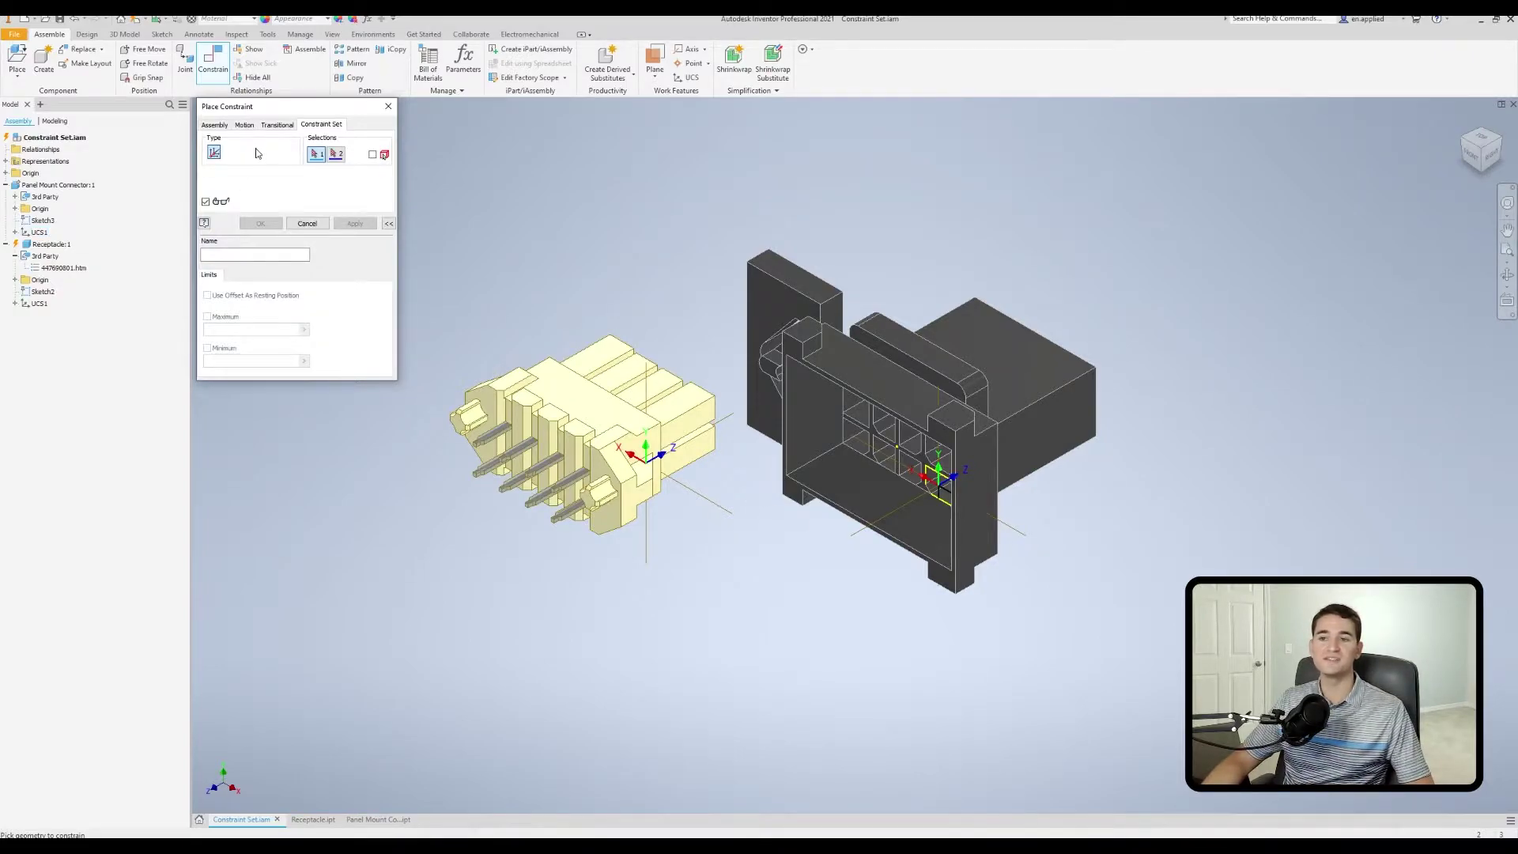
pyautogui.click(216, 125)
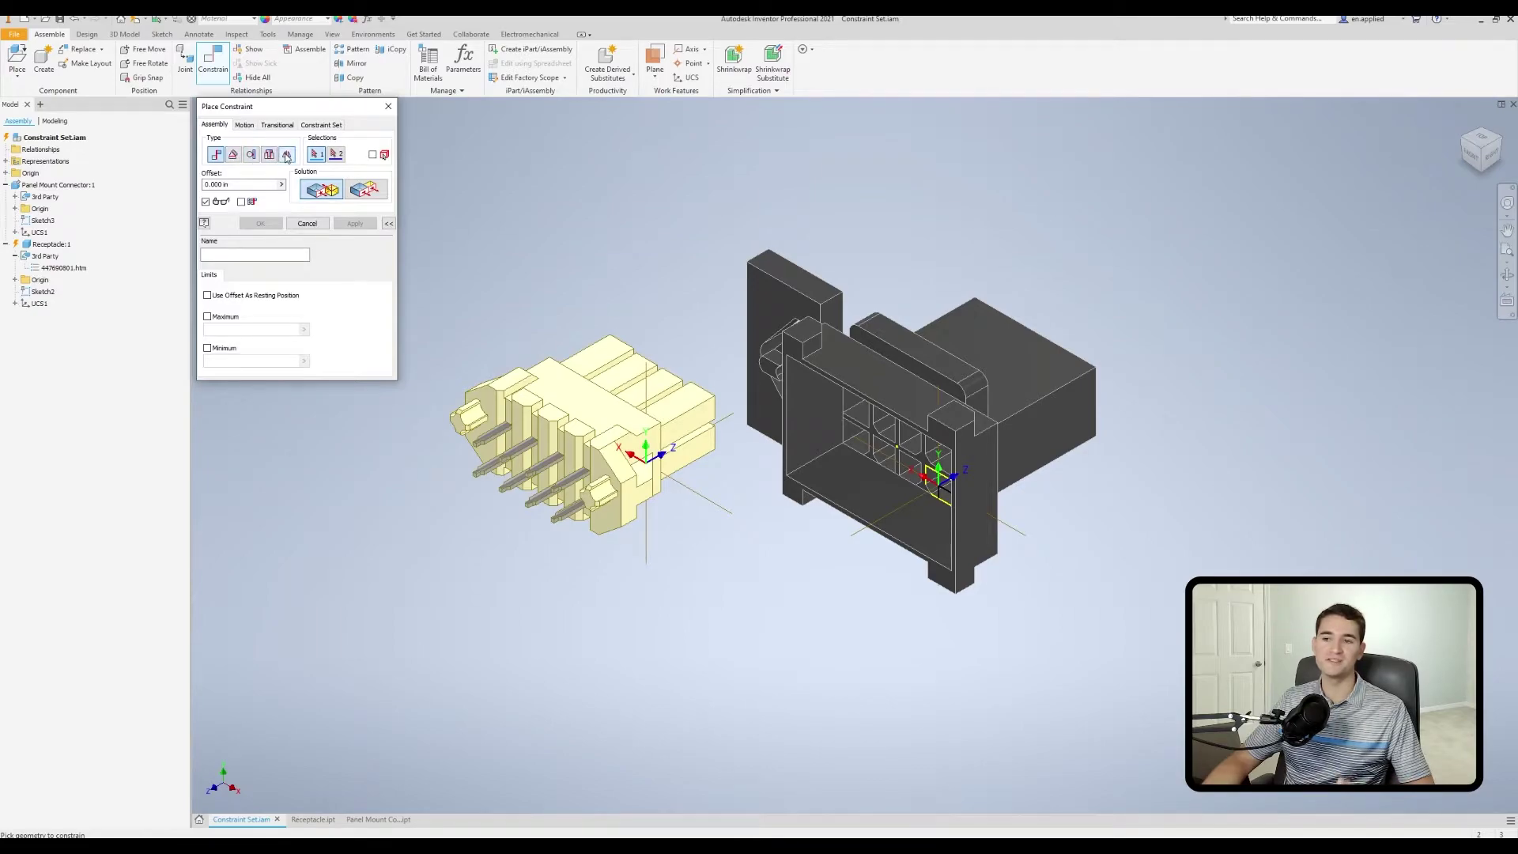
pyautogui.click(311, 129)
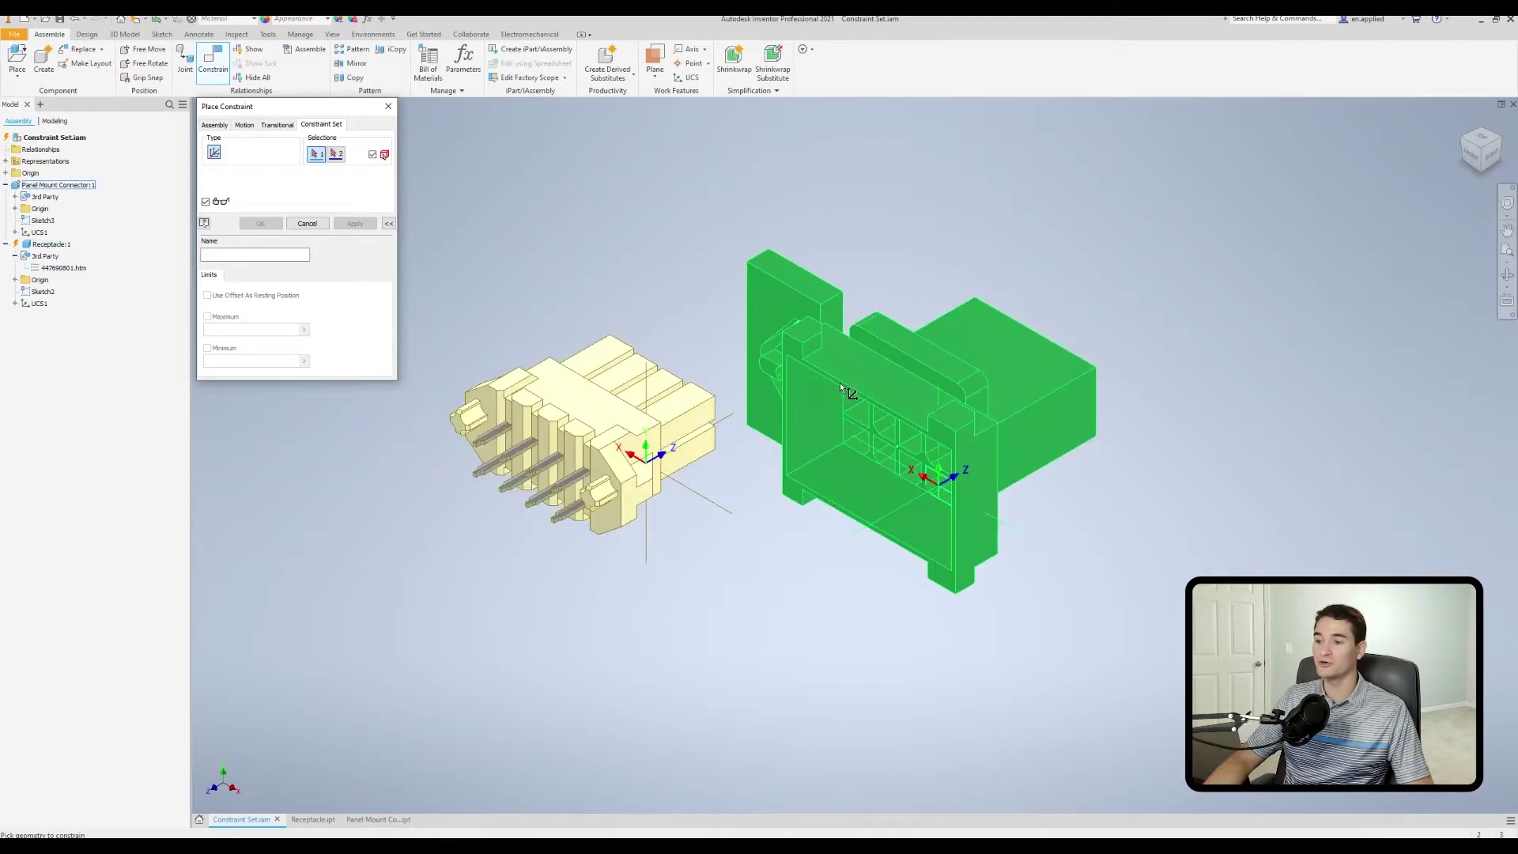
# - Try previewing a constraint set between the receptacle's UCS and the panel mount connector's UCS, and cancel it
pyautogui.keyDown('shift'); pyautogui.moveTo(697, 370); pyautogui.dragTo(532, 336, button='middle'); pyautogui.keyUp('shift')
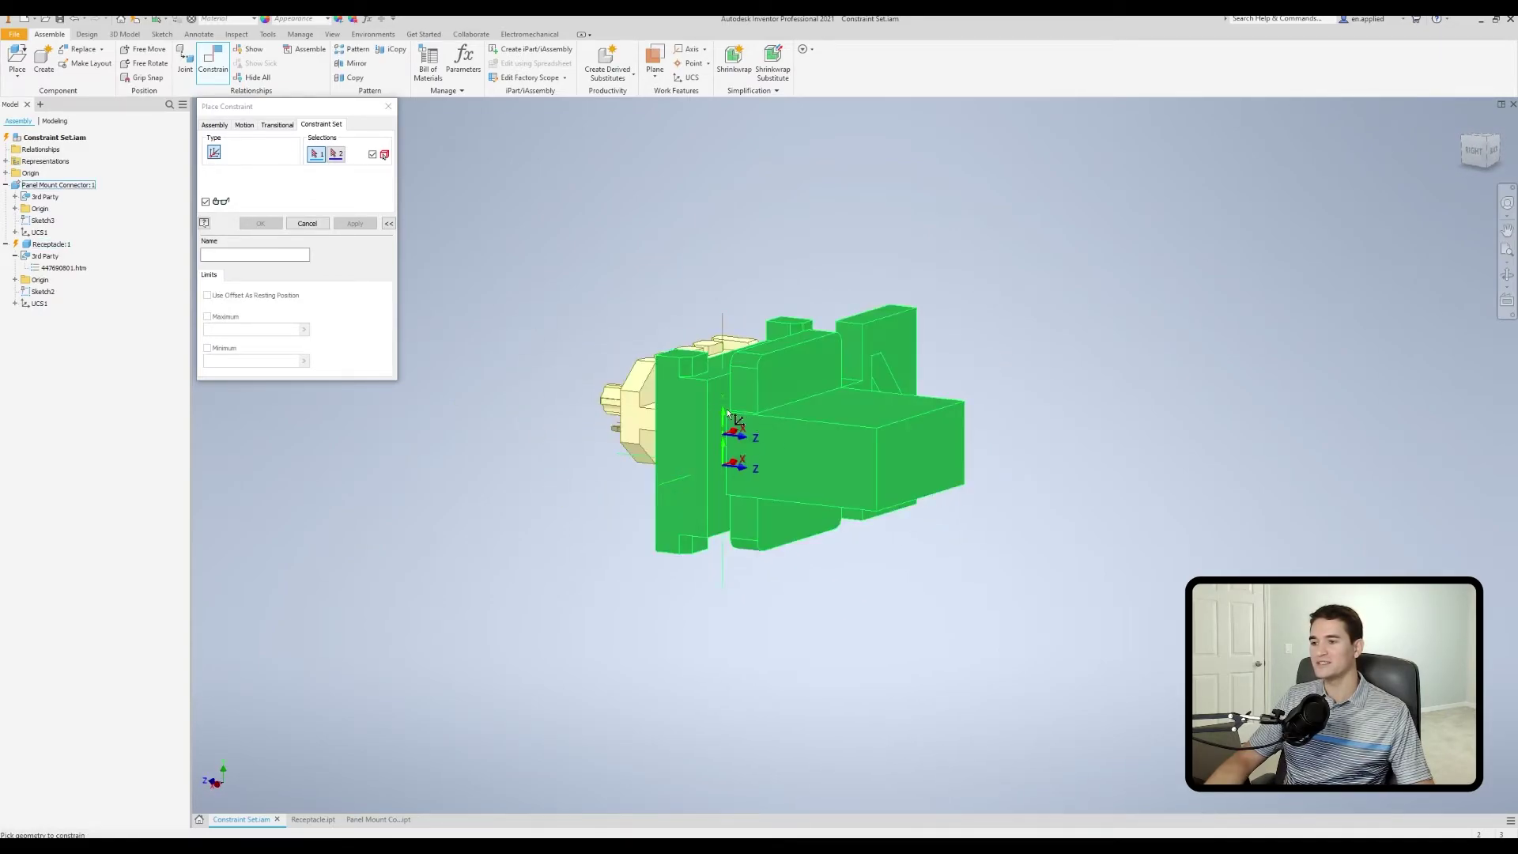
pyautogui.keyDown('shift'); pyautogui.moveTo(728, 418); pyautogui.dragTo(724, 416, button='middle'); pyautogui.keyUp('shift')
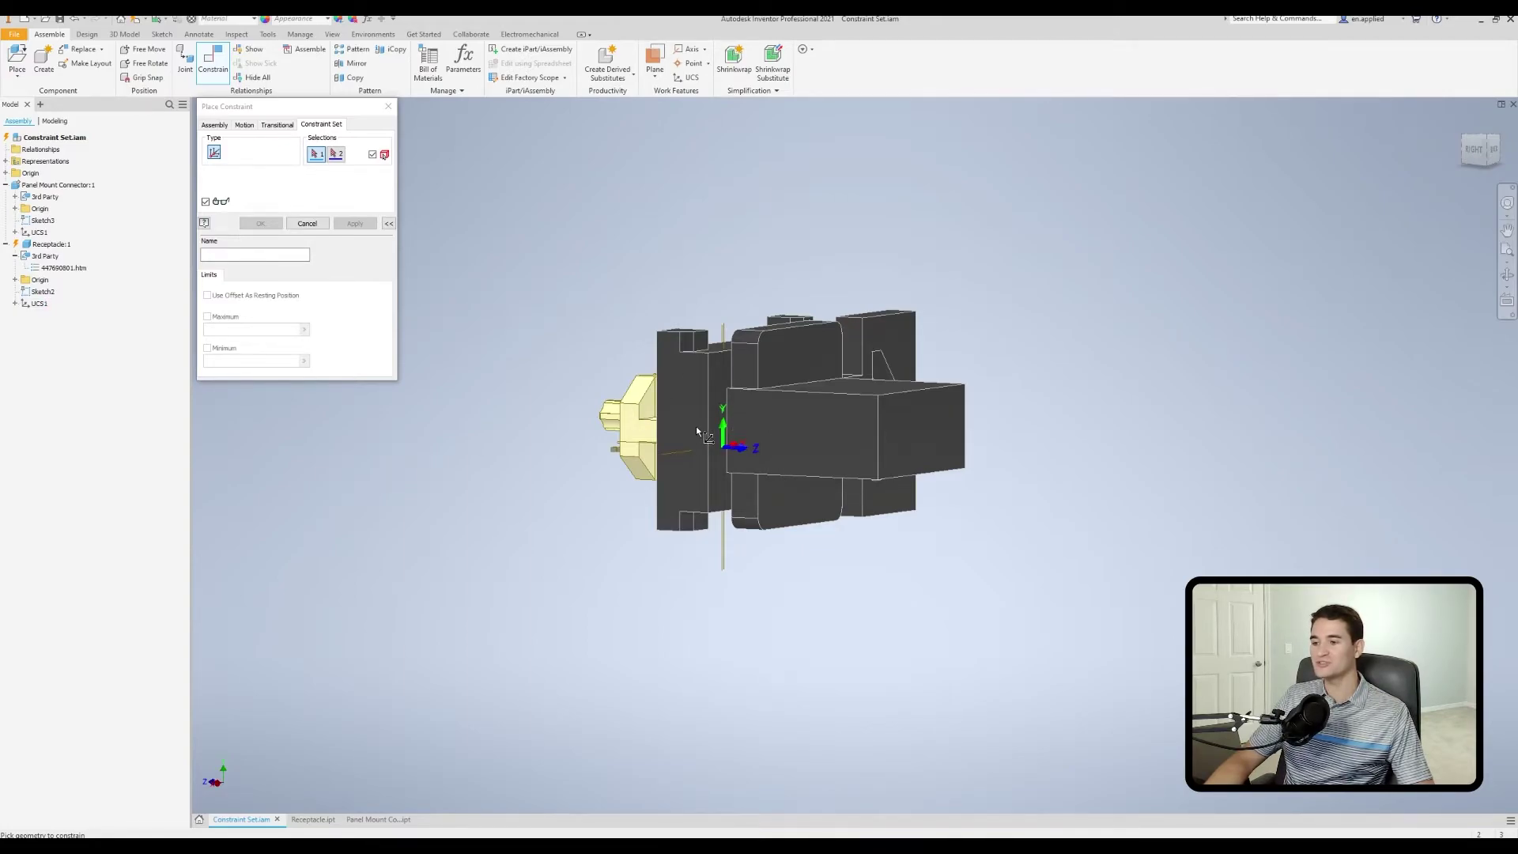
pyautogui.keyDown('shift'); pyautogui.moveTo(670, 445); pyautogui.dragTo(789, 478, button='middle'); pyautogui.keyUp('shift')
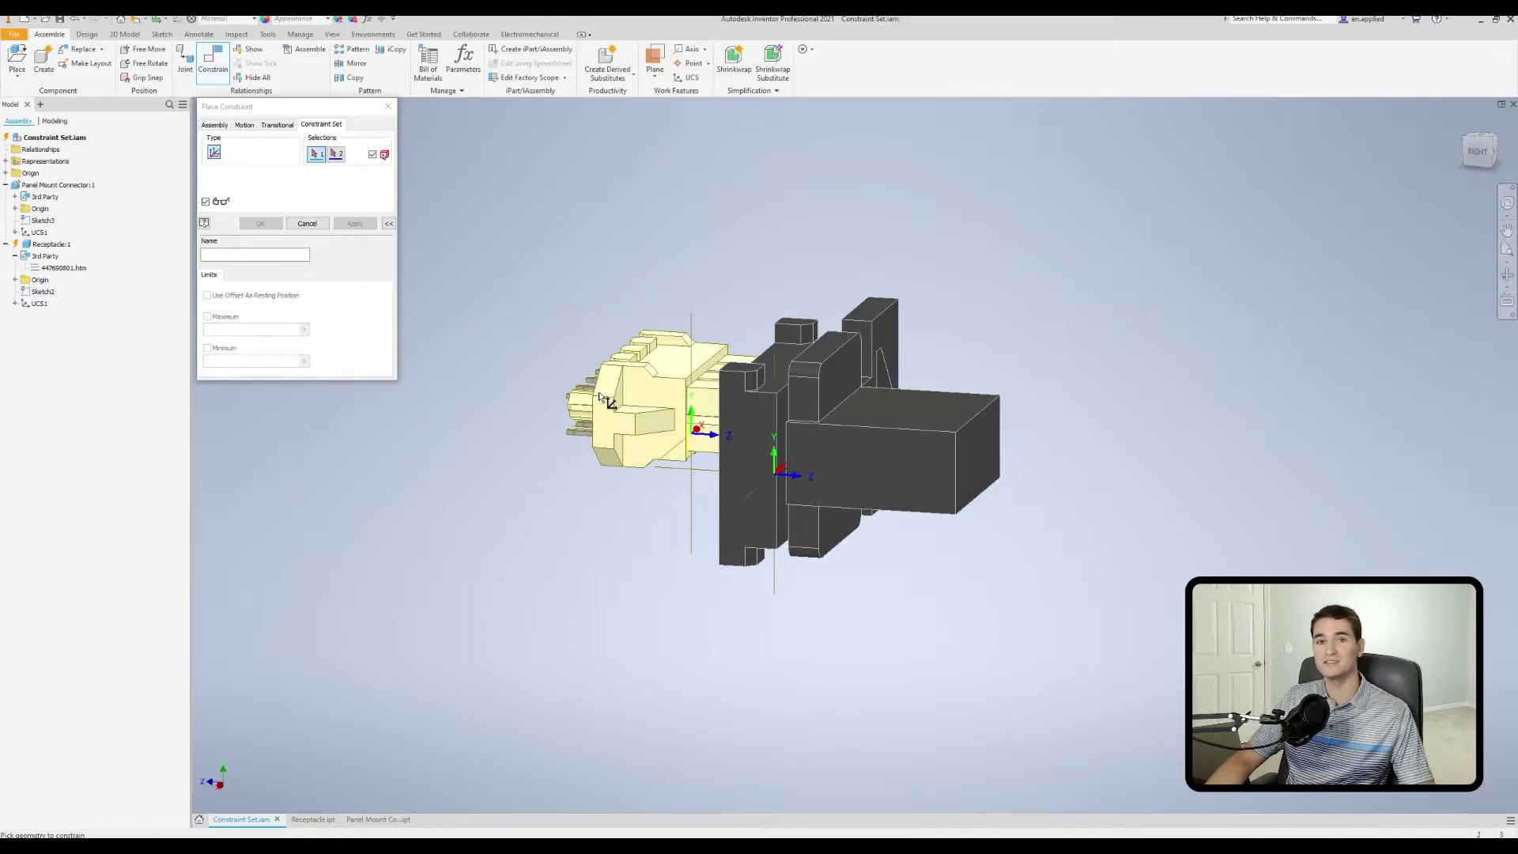
pyautogui.keyDown('shift'); pyautogui.moveTo(602, 443); pyautogui.dragTo(642, 439, button='middle'); pyautogui.keyUp('shift')
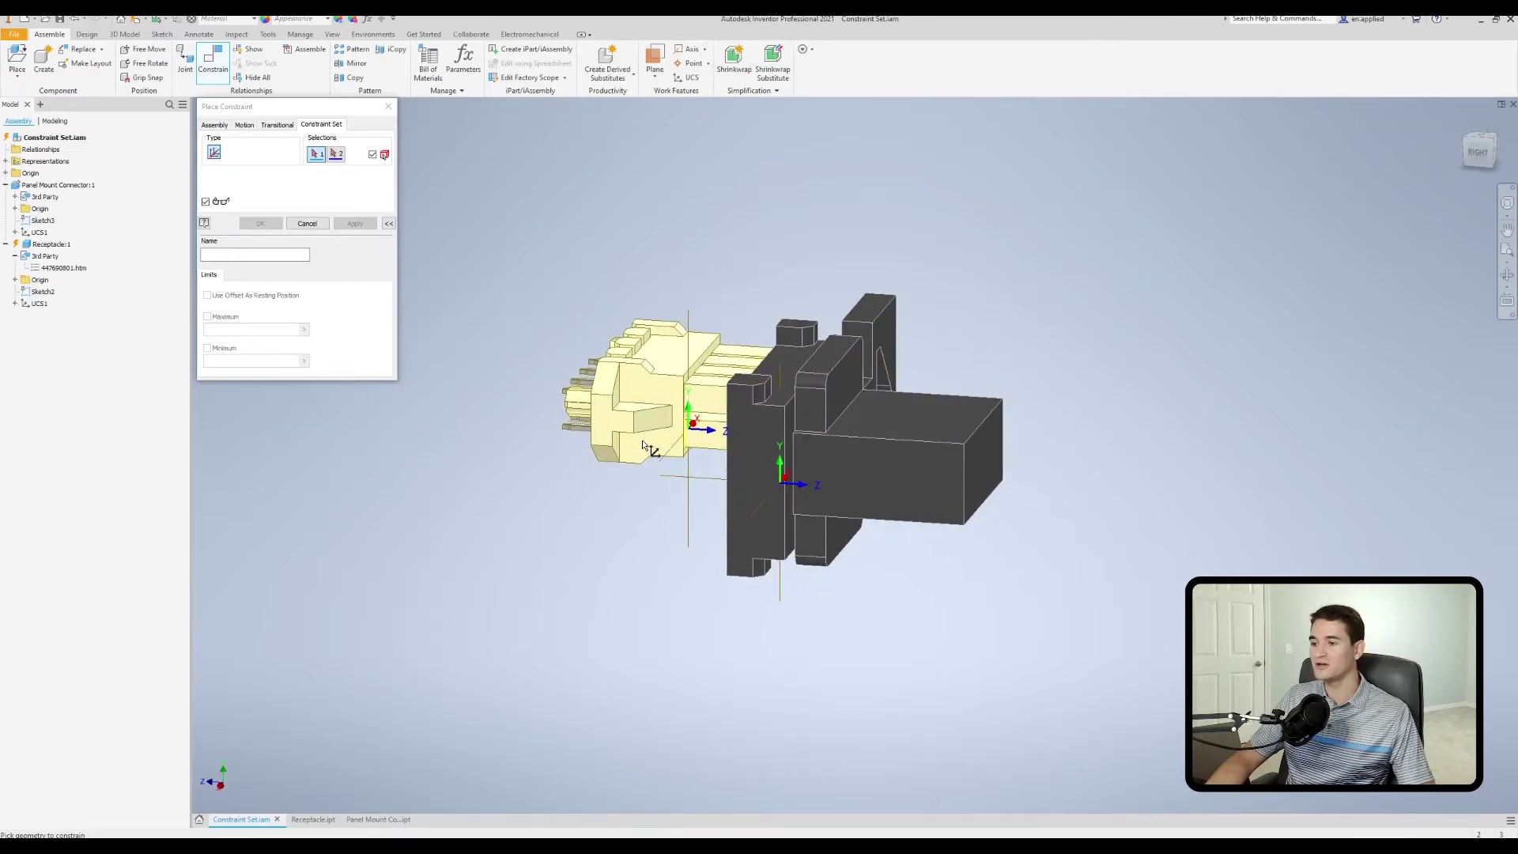
pyautogui.click(695, 433)
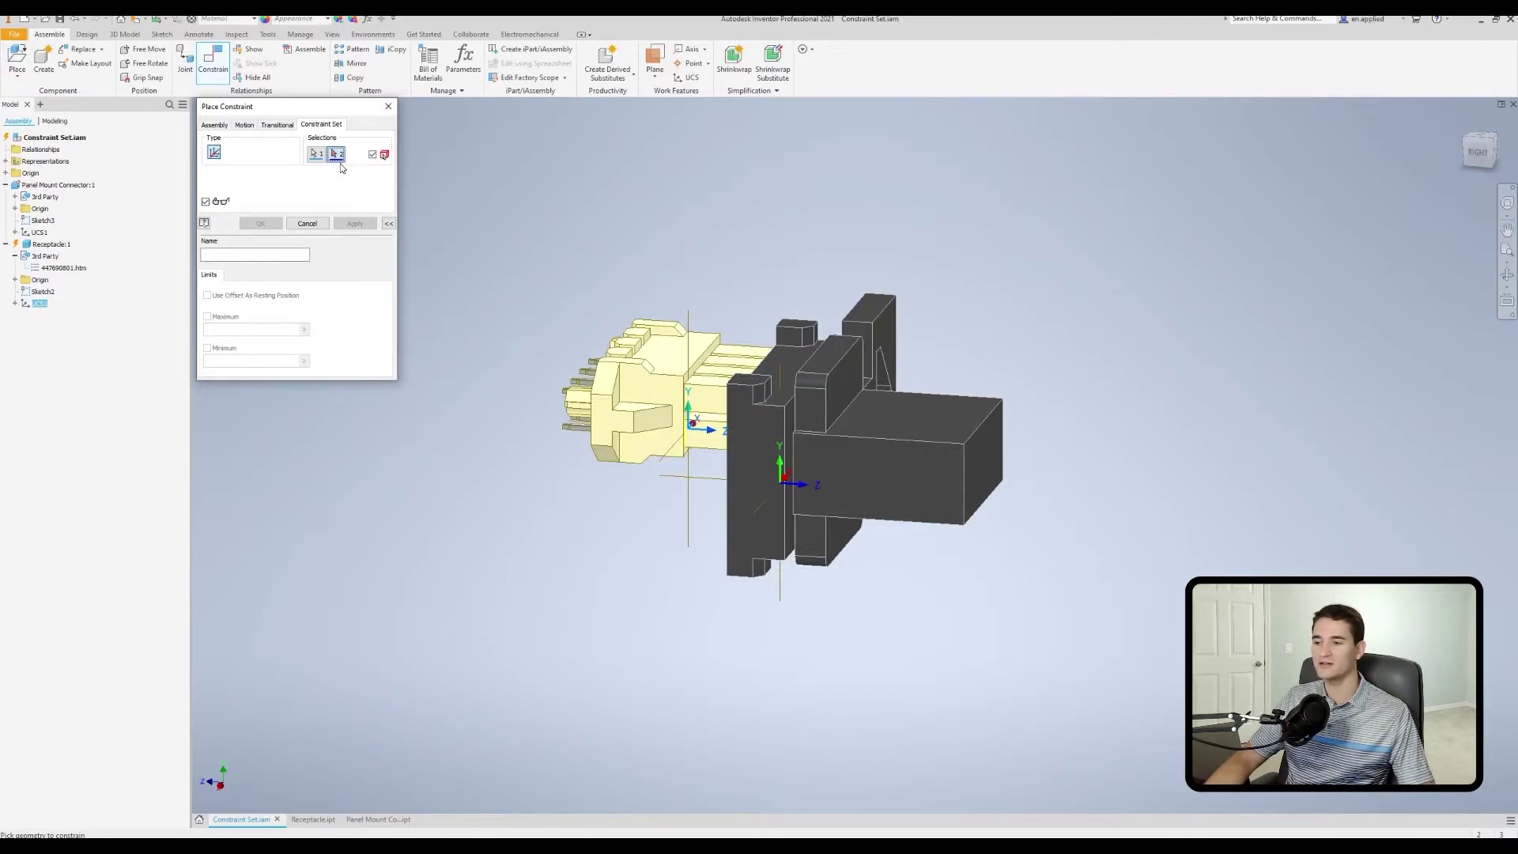
pyautogui.click(841, 388)
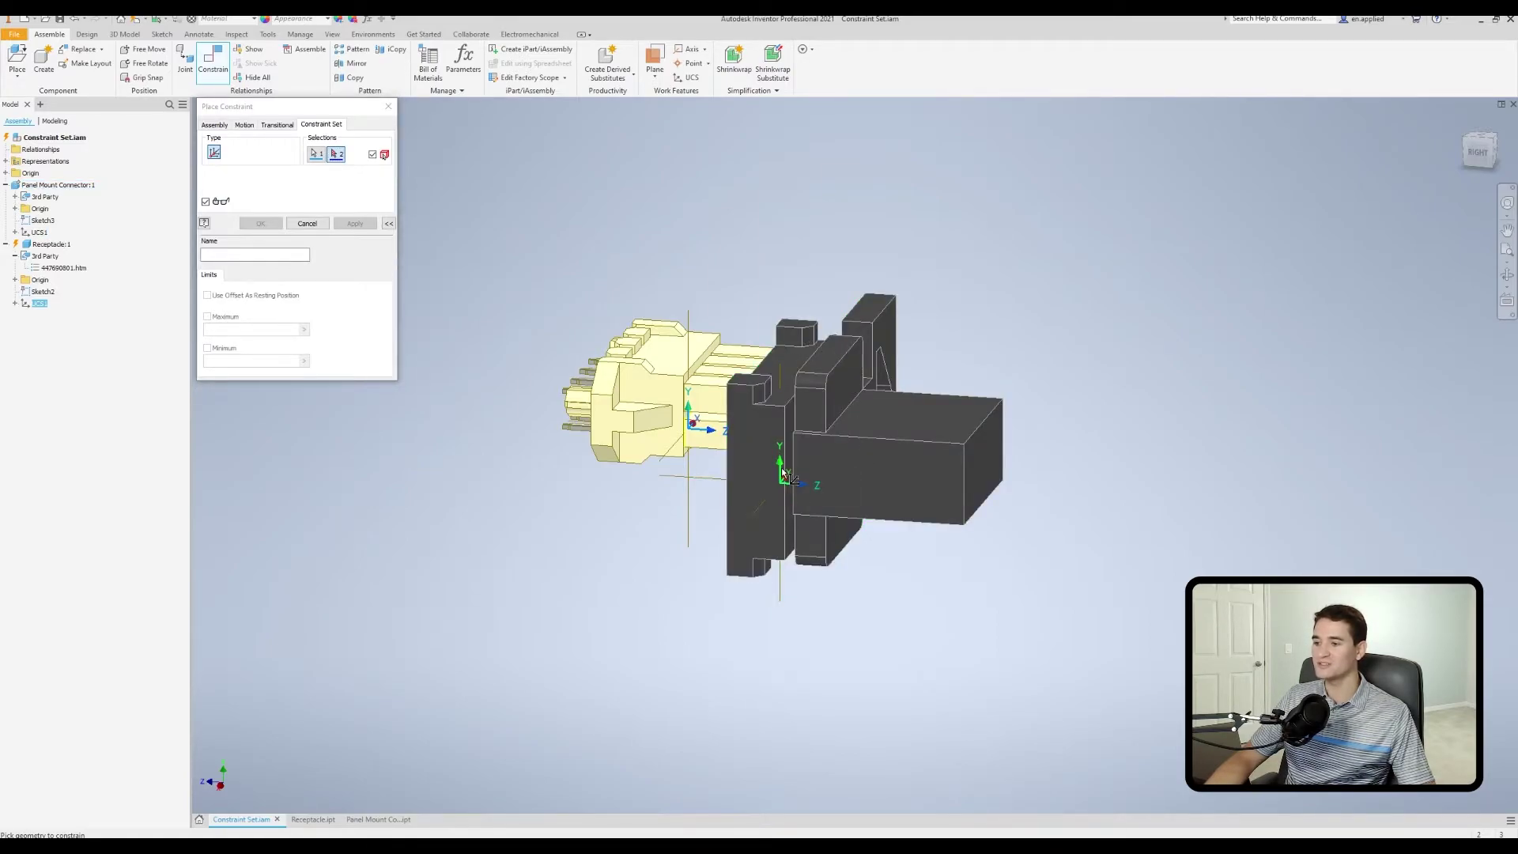
pyautogui.keyDown('shift'); pyautogui.moveTo(668, 460); pyautogui.dragTo(982, 484, button='middle'); pyautogui.keyUp('shift')
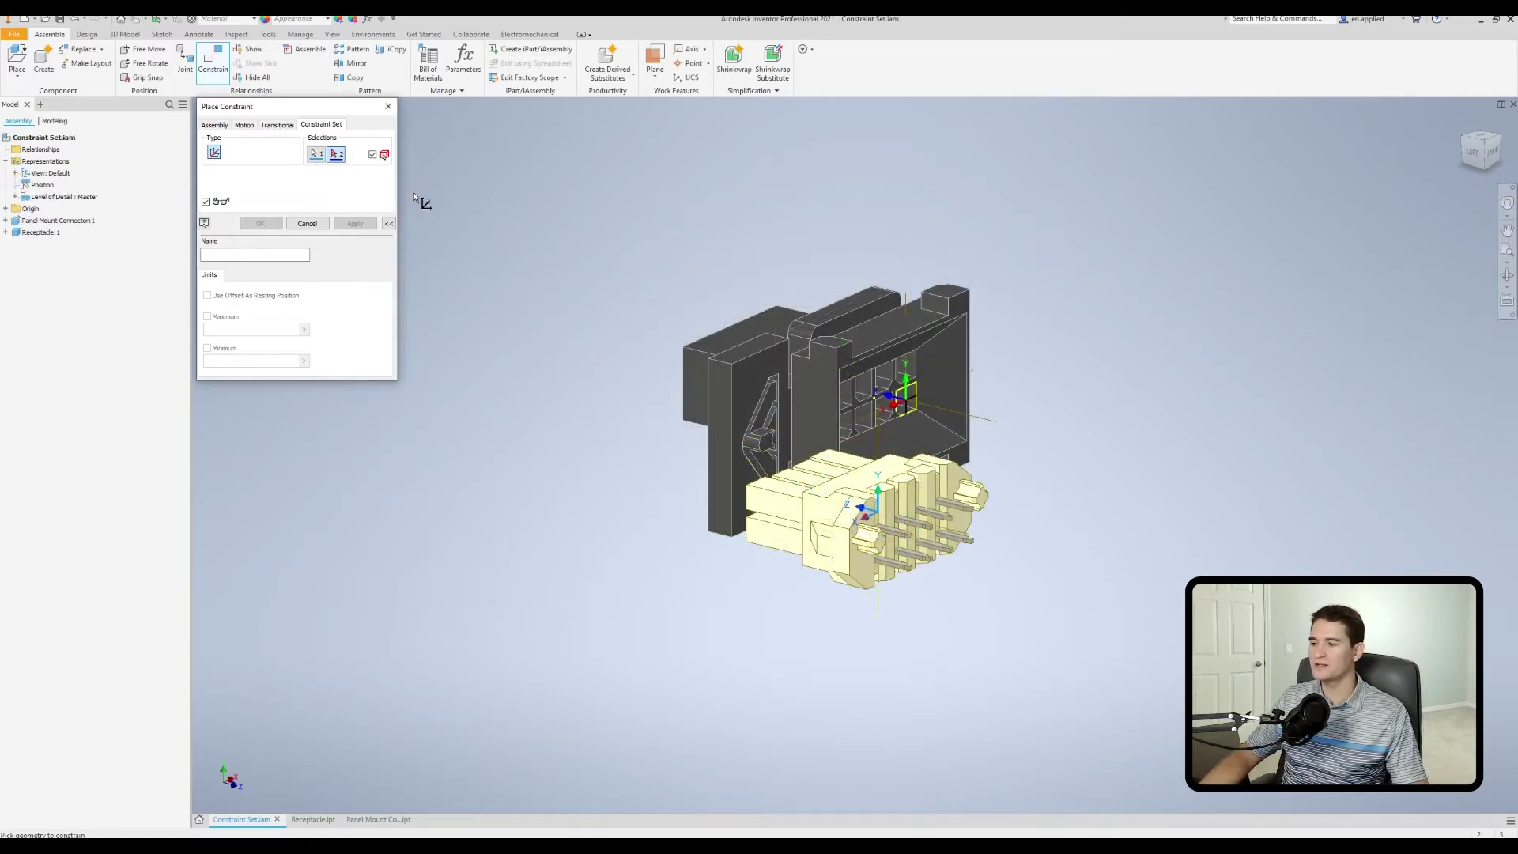
pyautogui.click(908, 390)
pyautogui.keyDown('shift'); pyautogui.moveTo(1050, 429); pyautogui.dragTo(850, 421, button='middle'); pyautogui.keyUp('shift')
pyautogui.press('F6')
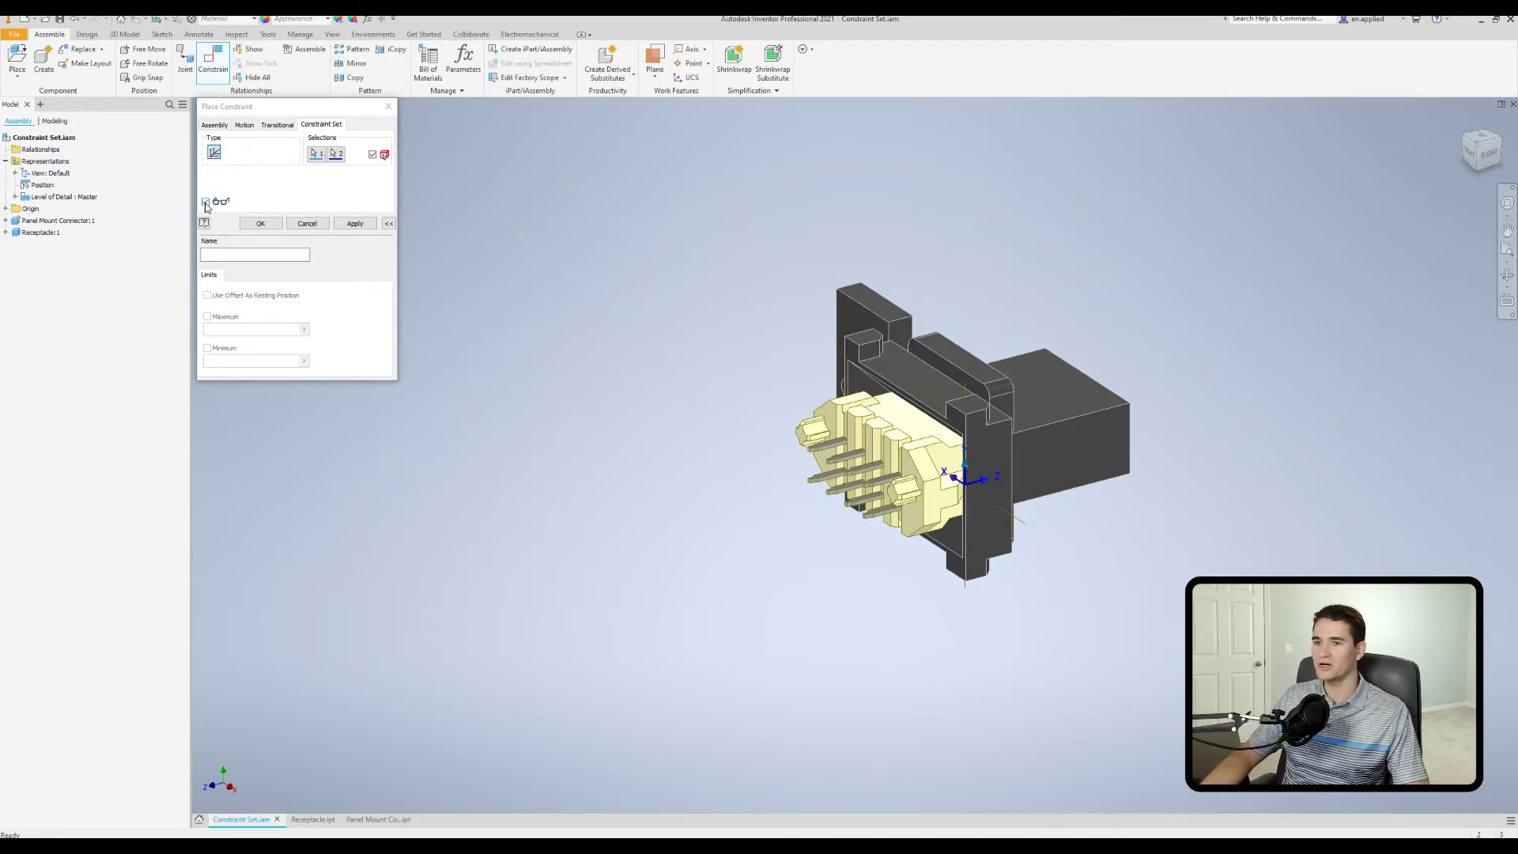
pyautogui.keyDown('shift'); pyautogui.moveTo(456, 234); pyautogui.dragTo(787, 319, button='middle'); pyautogui.keyUp('shift')
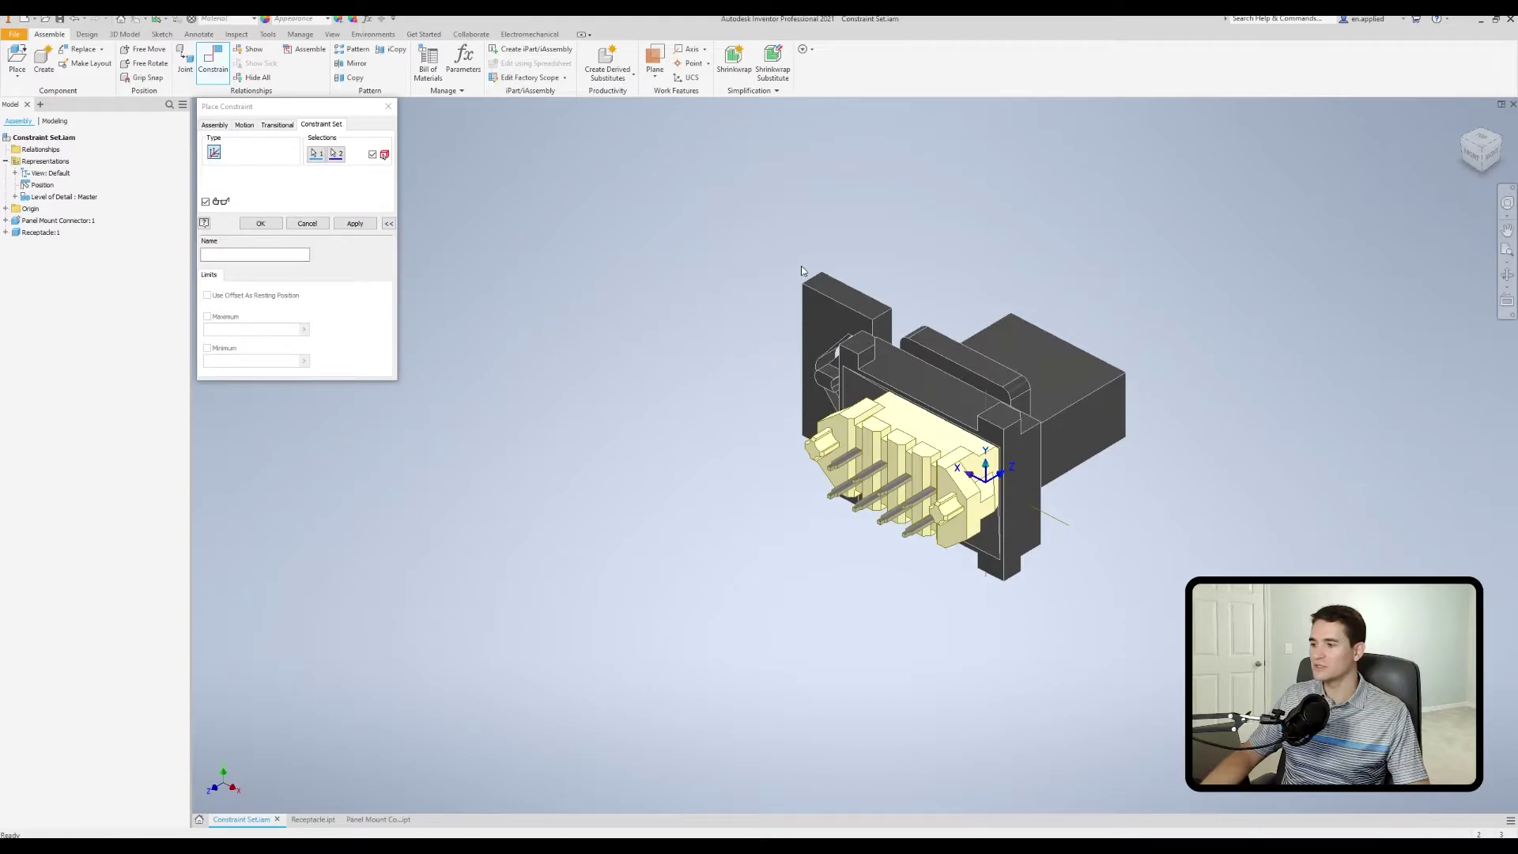
pyautogui.click(308, 226)
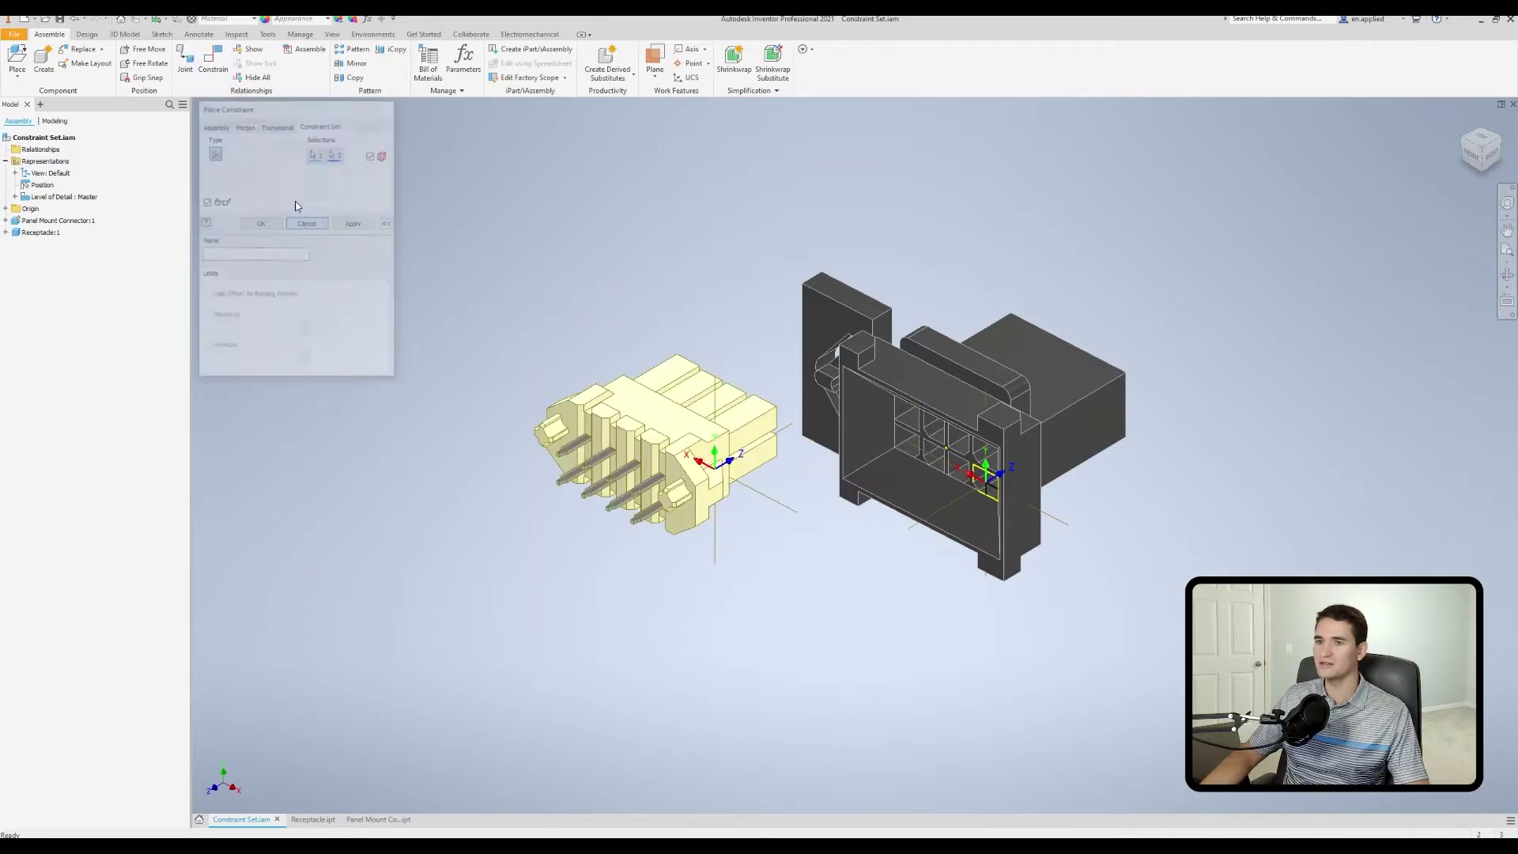
# - Apply a constraint set between the receptacle's UCS and the panel mount connector's UCS with the preview turned off
pyautogui.click(212, 73)
pyautogui.click(206, 203)
pyautogui.keyDown('shift'); pyautogui.moveTo(611, 287); pyautogui.dragTo(664, 334, button='middle'); pyautogui.keyUp('shift')
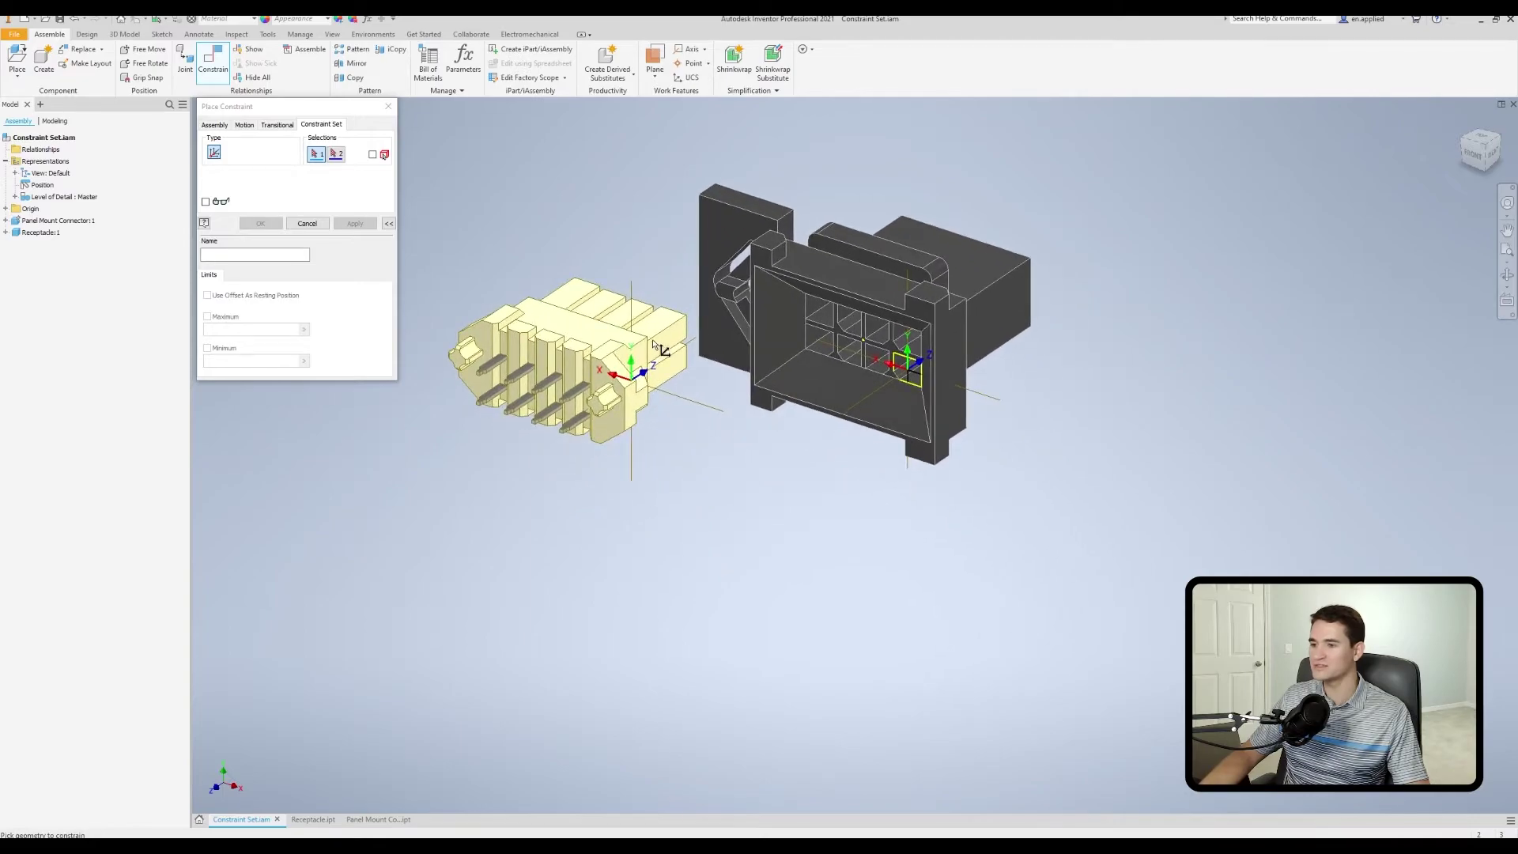
pyautogui.click(631, 371)
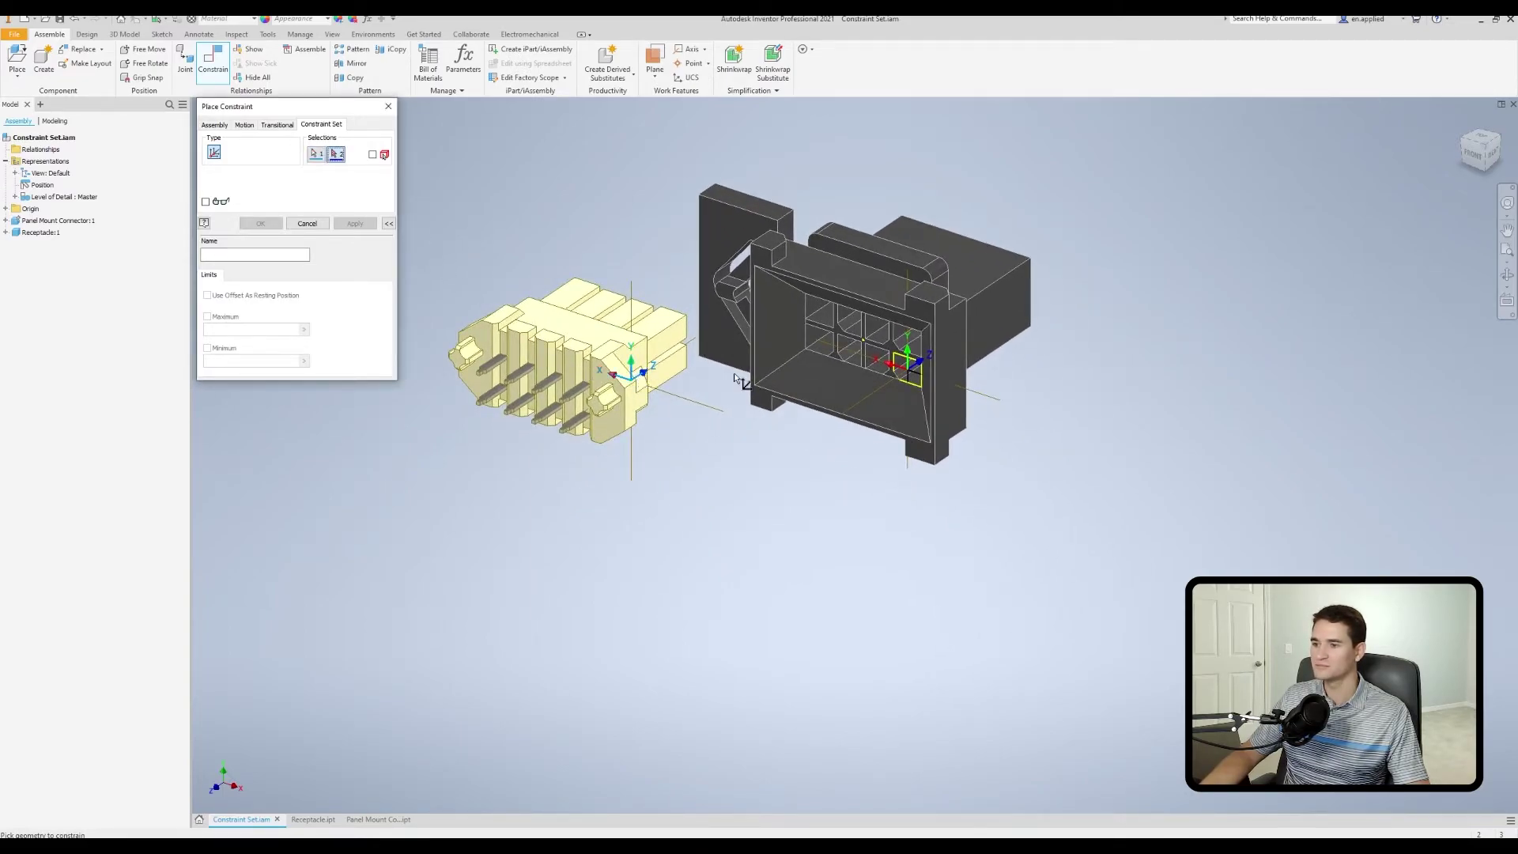
pyautogui.click(908, 364)
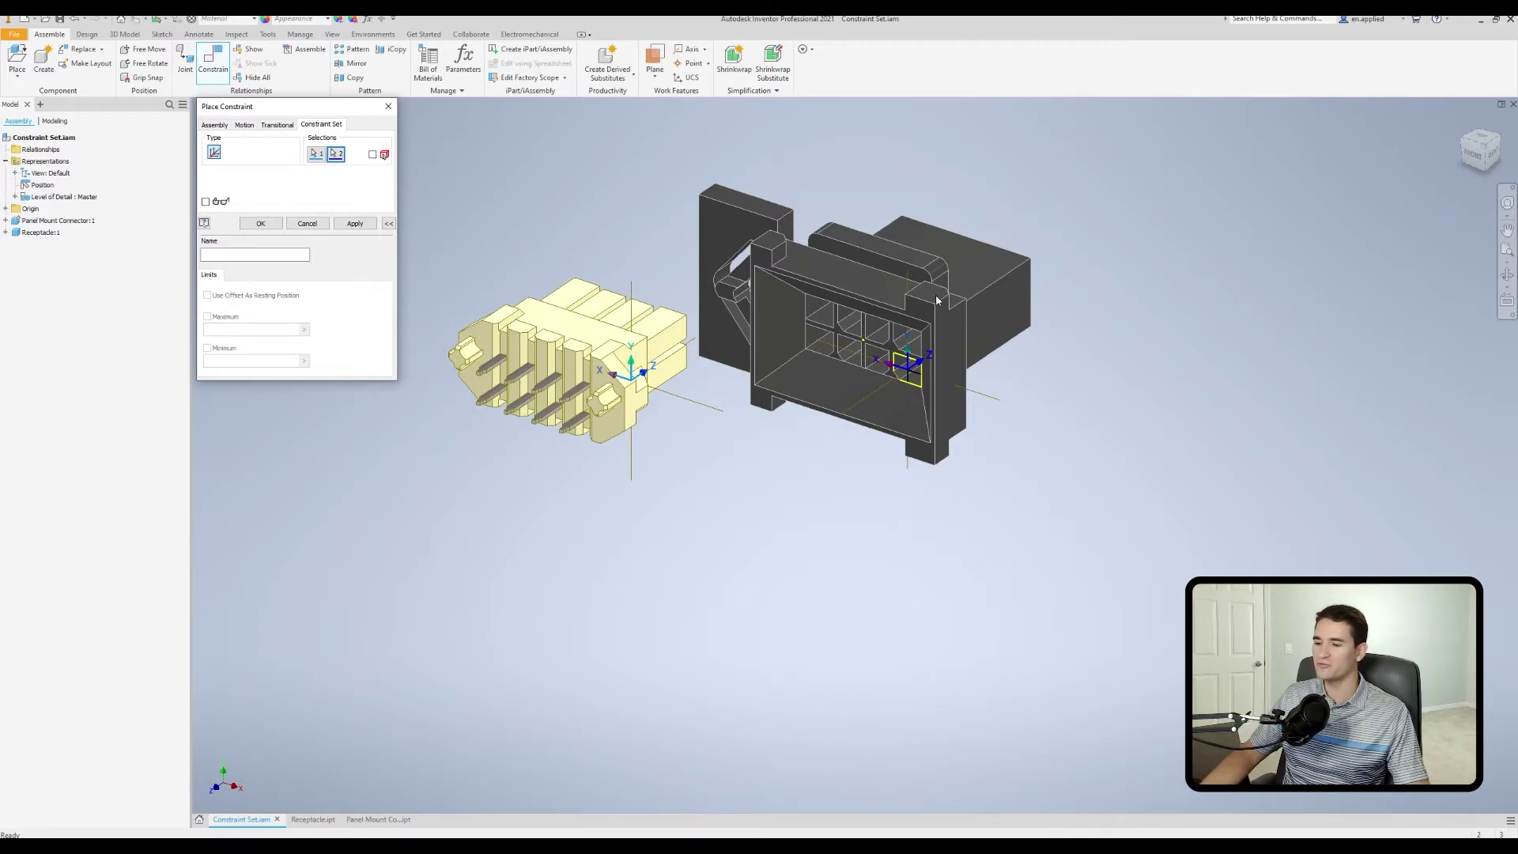
pyautogui.click(268, 225)
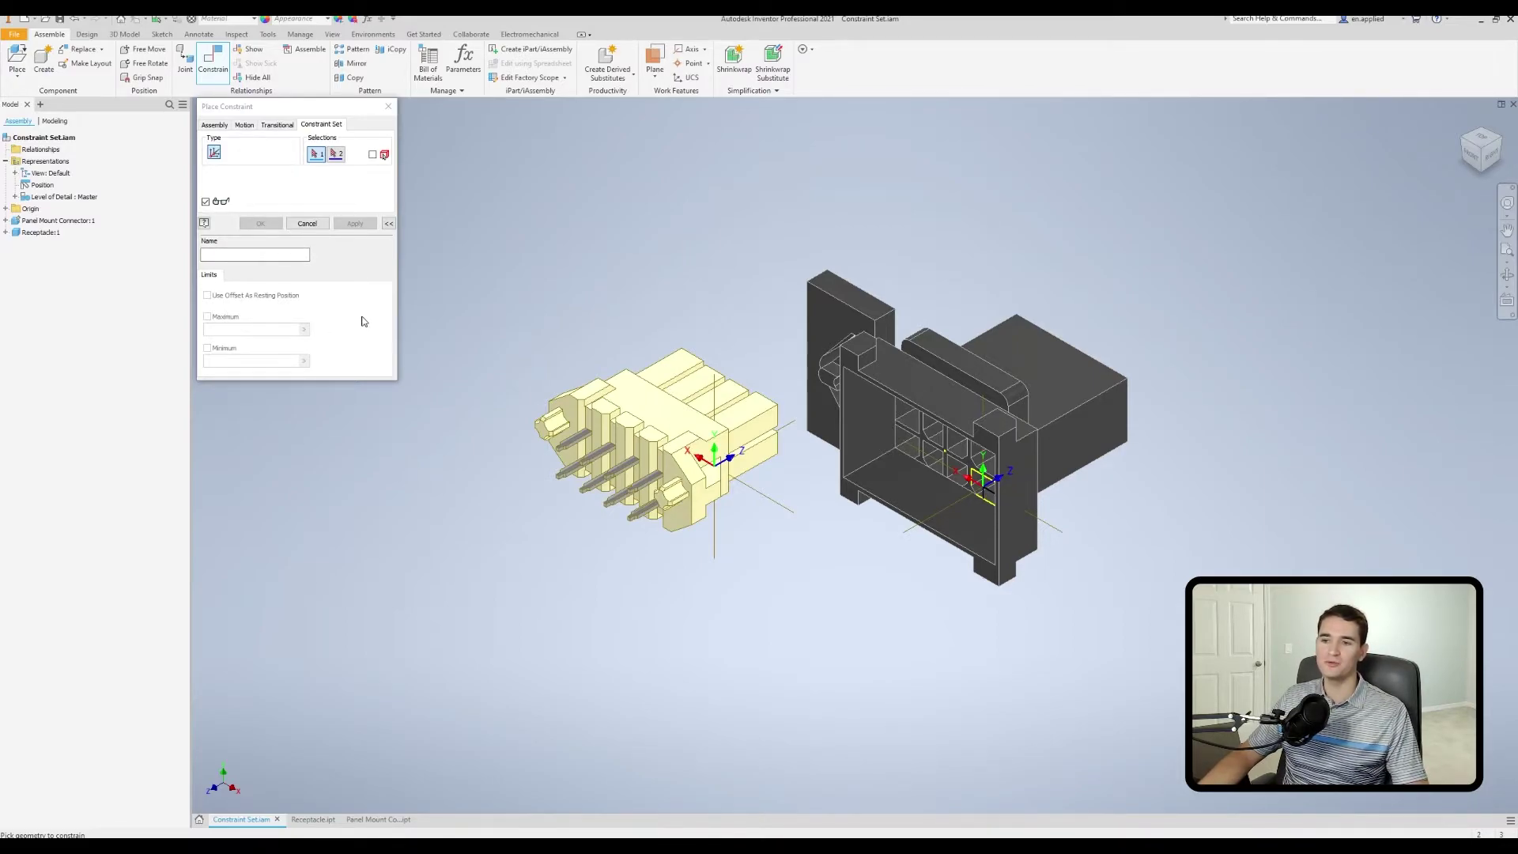
# - Create a constraint set named UCS Constraint between the receptacle's UCS and the panel mount connector's UCS
pyautogui.click(390, 224)
pyautogui.click(390, 225)
pyautogui.click(390, 224)
pyautogui.click(390, 225)
pyautogui.click(390, 225)
pyautogui.click(390, 224)
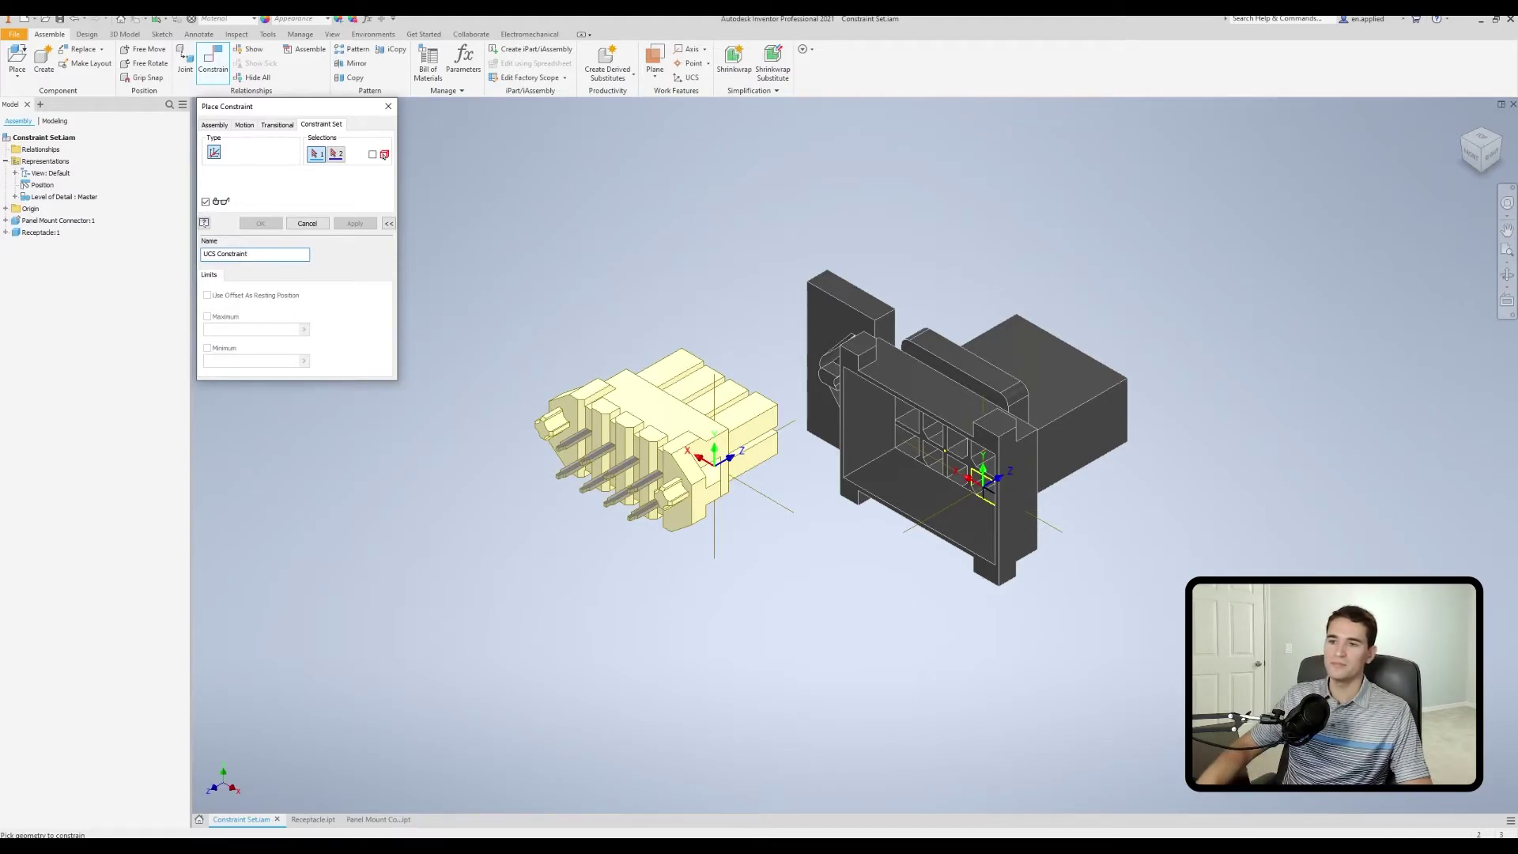
pyautogui.click(716, 453)
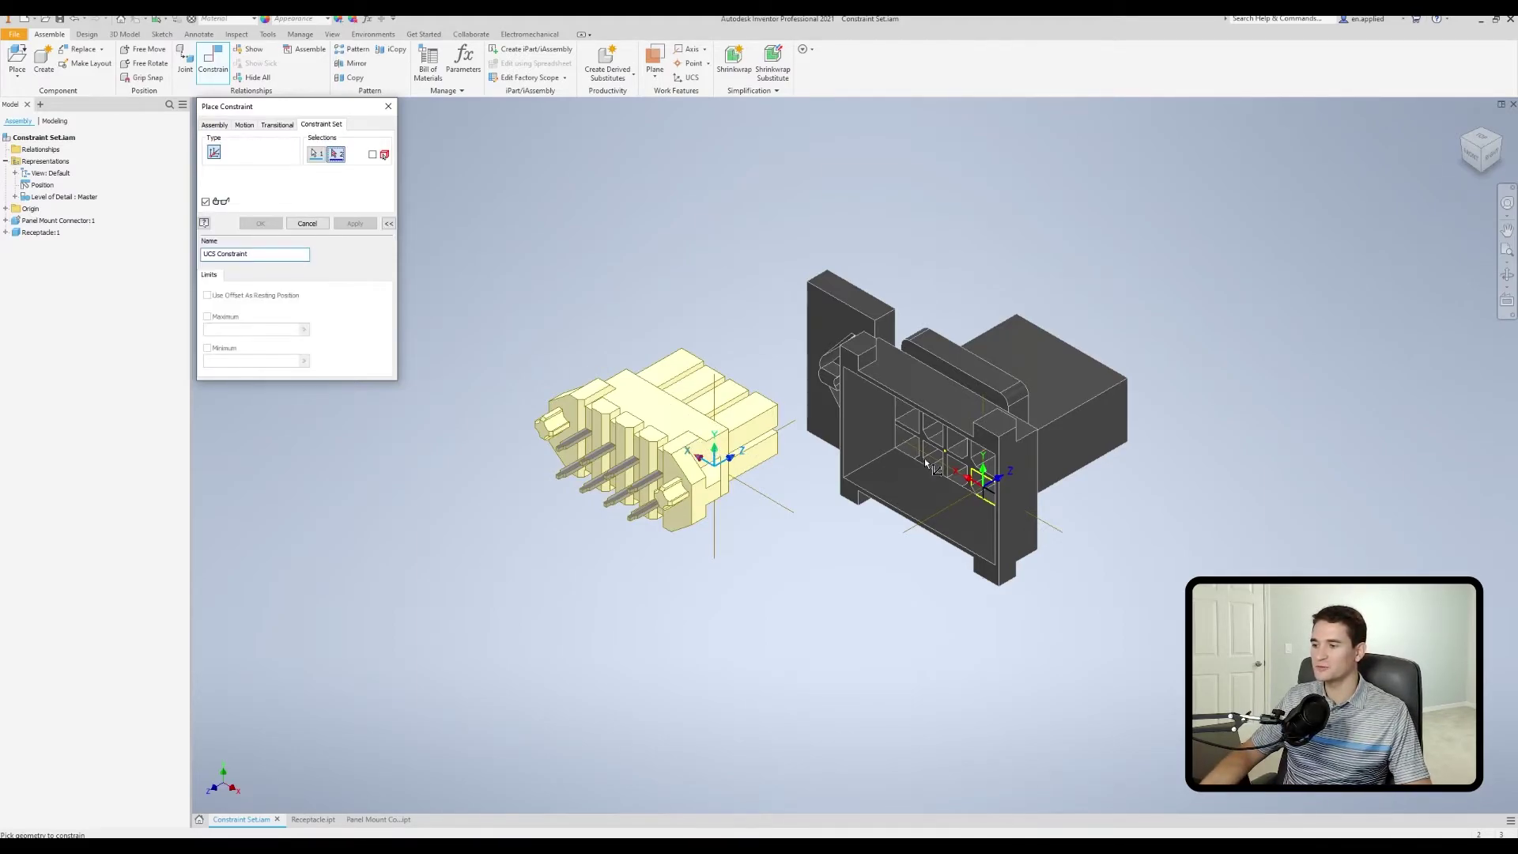
pyautogui.click(983, 476)
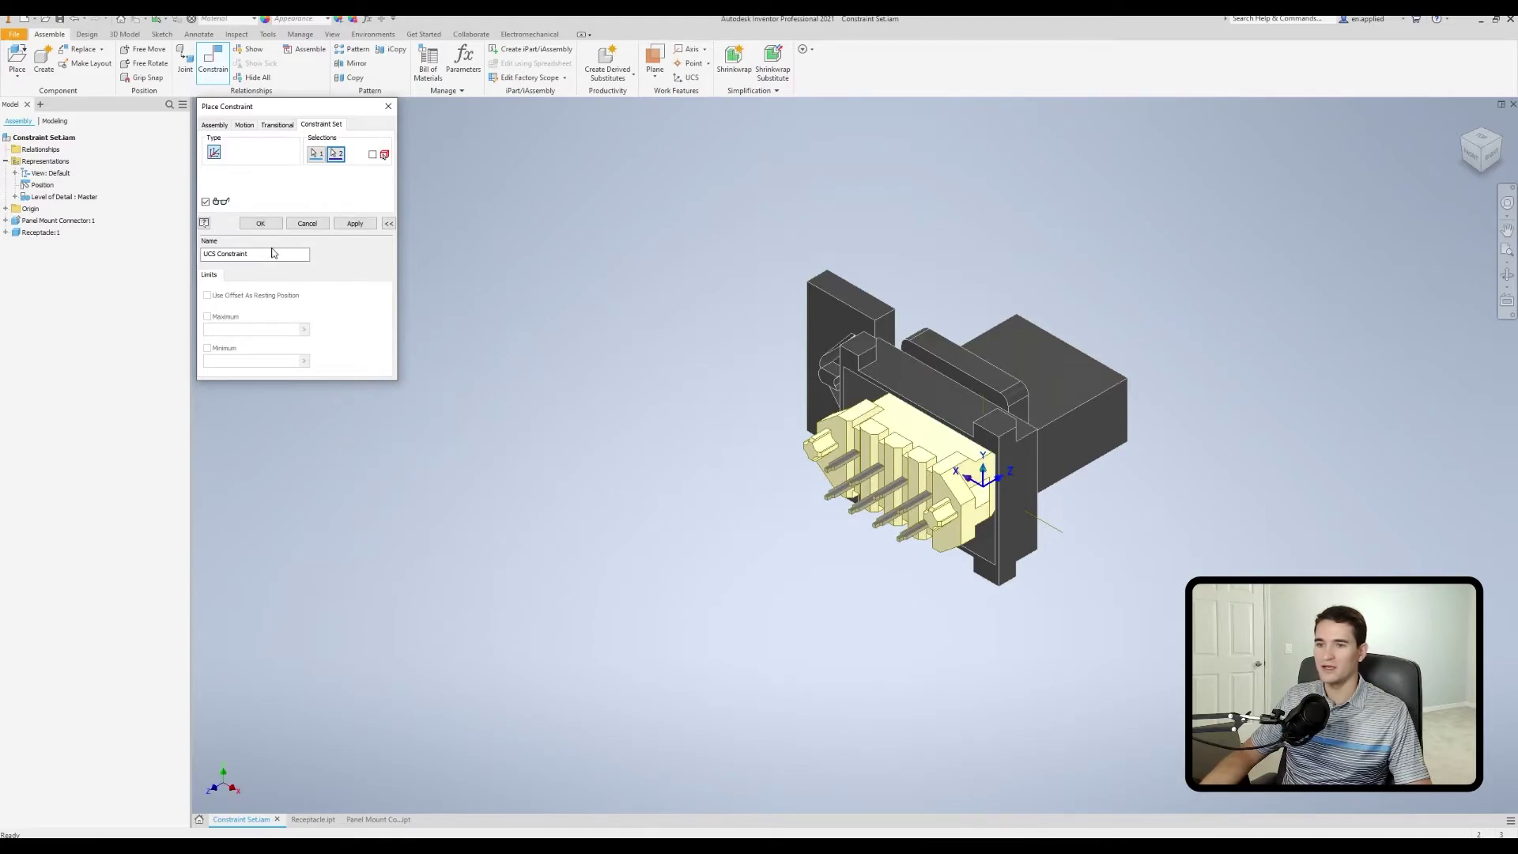
pyautogui.click(260, 223)
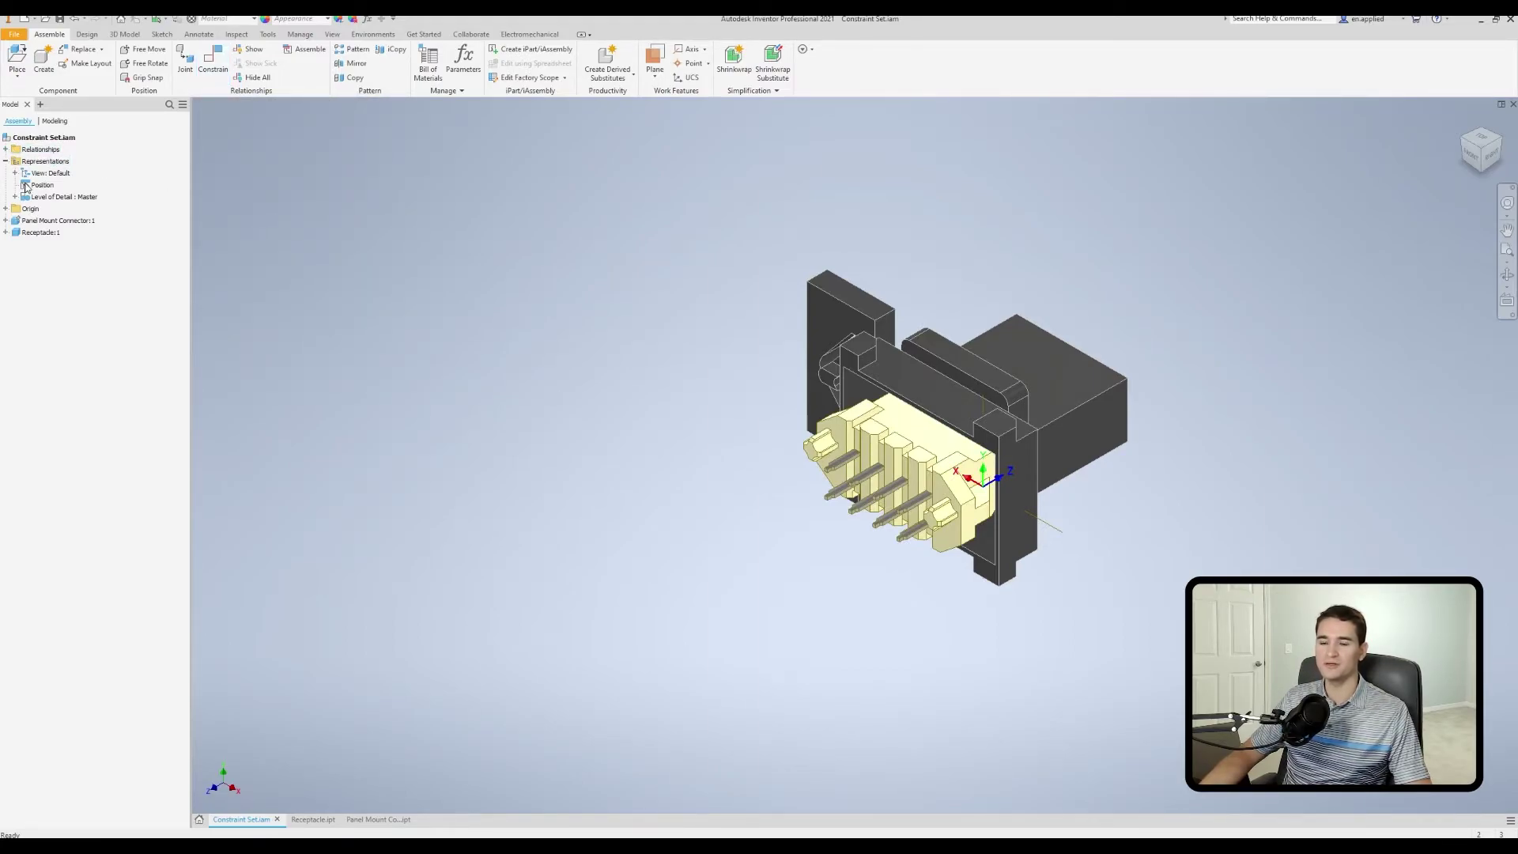
# - List the assembly's relationships and look at the options available for UCS Constraint
pyautogui.click(7, 150)
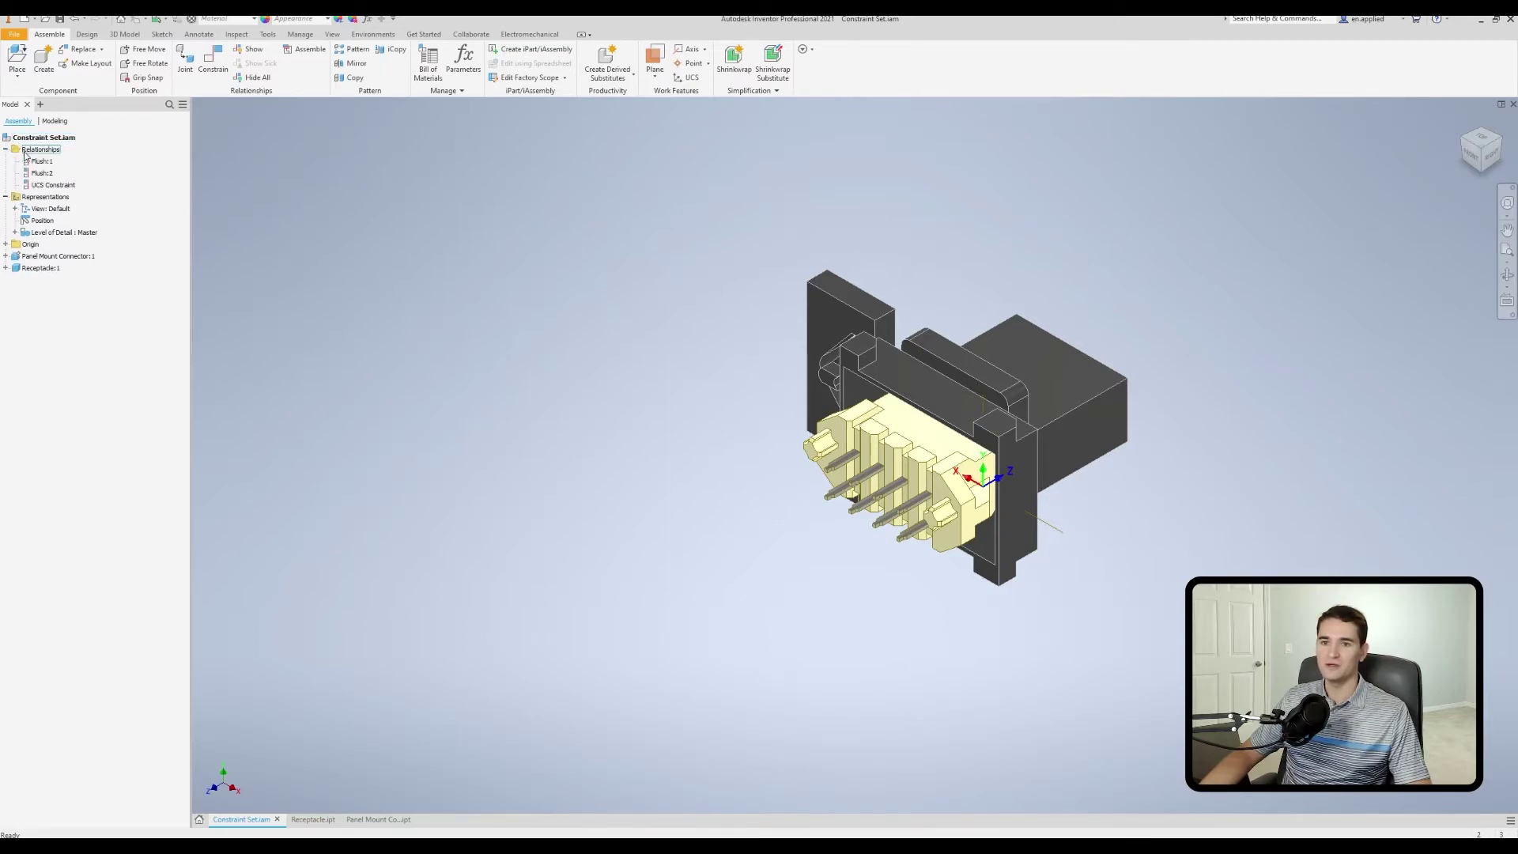
pyautogui.rightClick(56, 187)
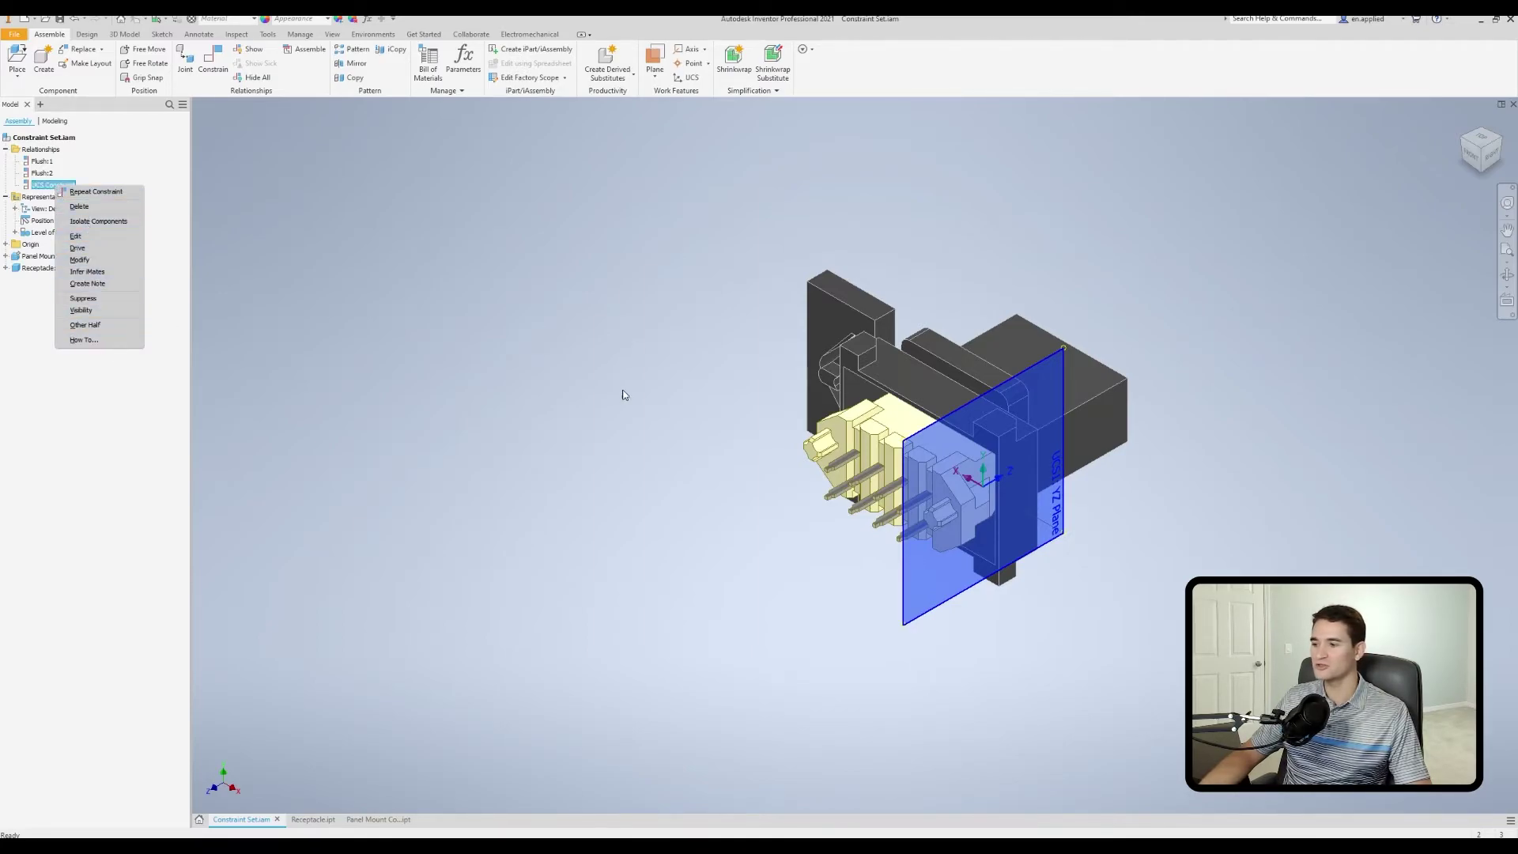
pyautogui.click(622, 393)
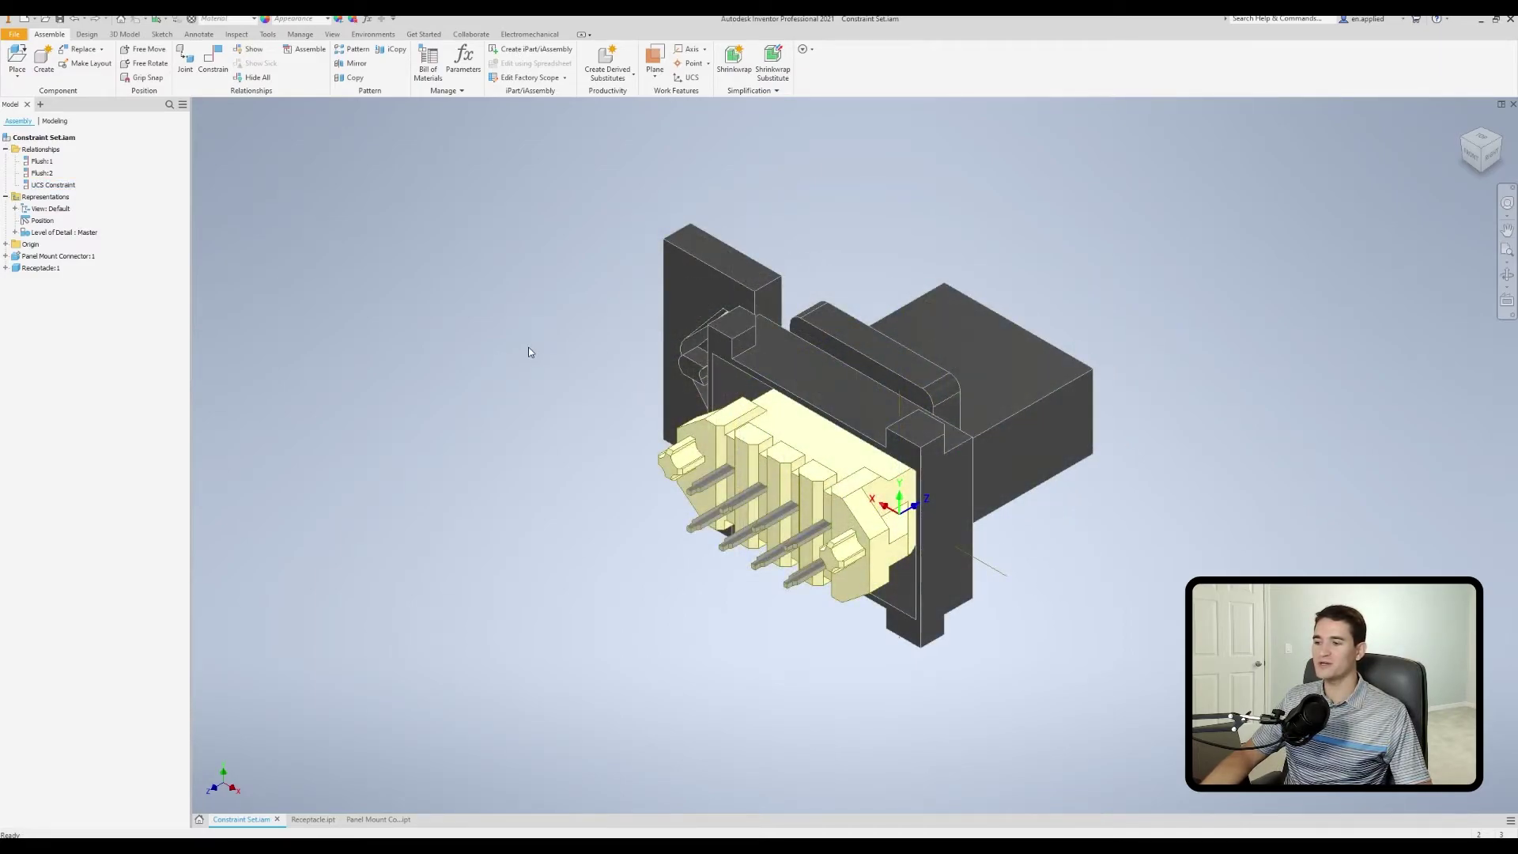
# - Test the mated connectors by trying to pull the parts apart, and examine the fit from several angles
pyautogui.keyDown('shift'); pyautogui.moveTo(528, 398); pyautogui.dragTo(728, 415, button='middle'); pyautogui.keyUp('shift')
pyautogui.moveTo(658, 422); pyautogui.dragTo(536, 437)
pyautogui.press('Escape')
pyautogui.keyDown('shift'); pyautogui.moveTo(622, 431); pyautogui.dragTo(898, 407, button='middle'); pyautogui.keyUp('shift')
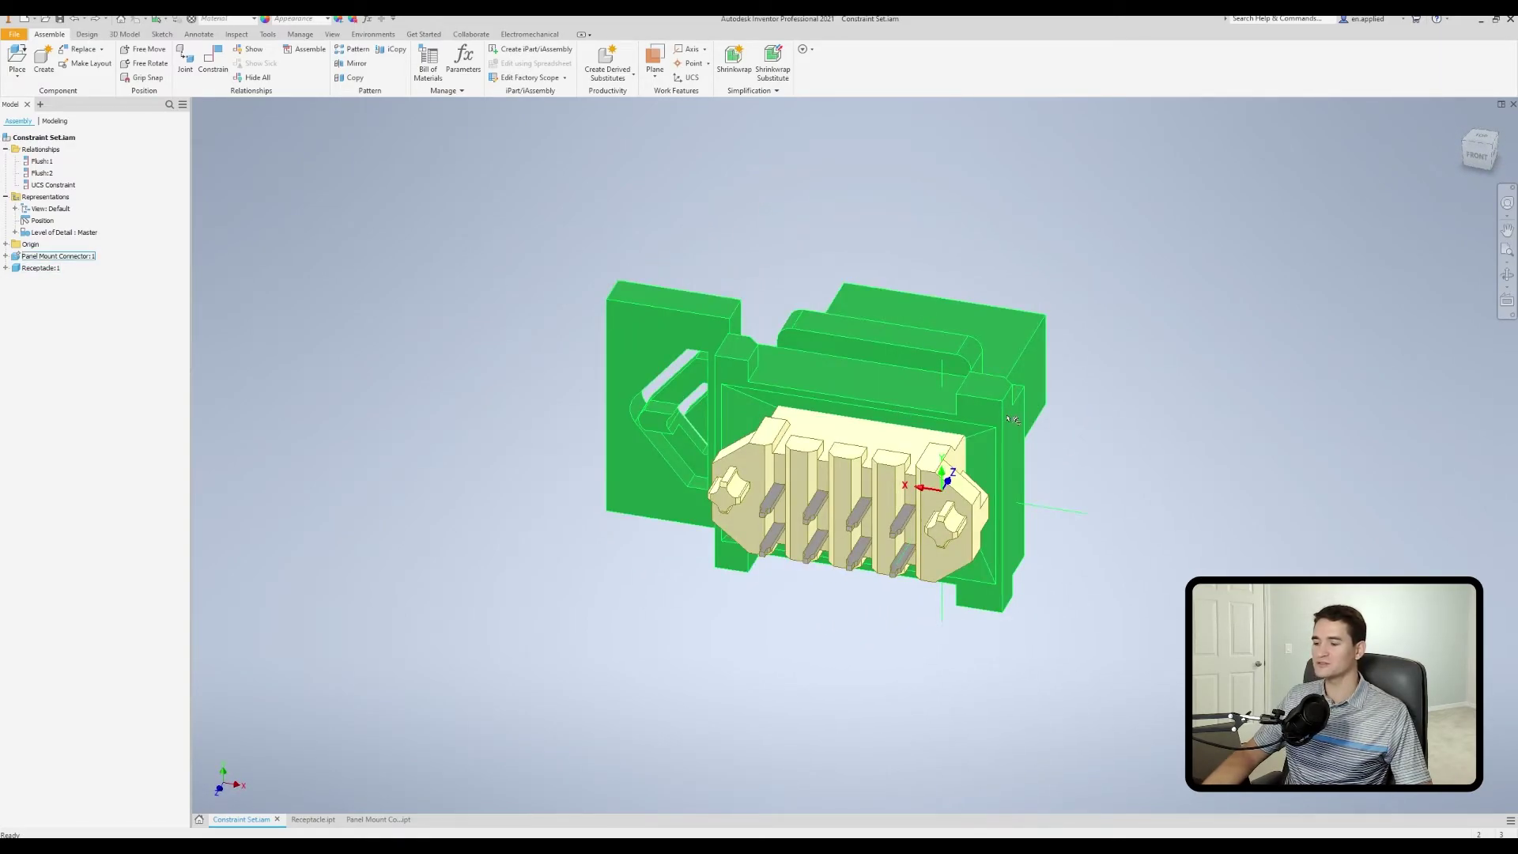
pyautogui.moveTo(1013, 419); pyautogui.dragTo(942, 402, button='middle')
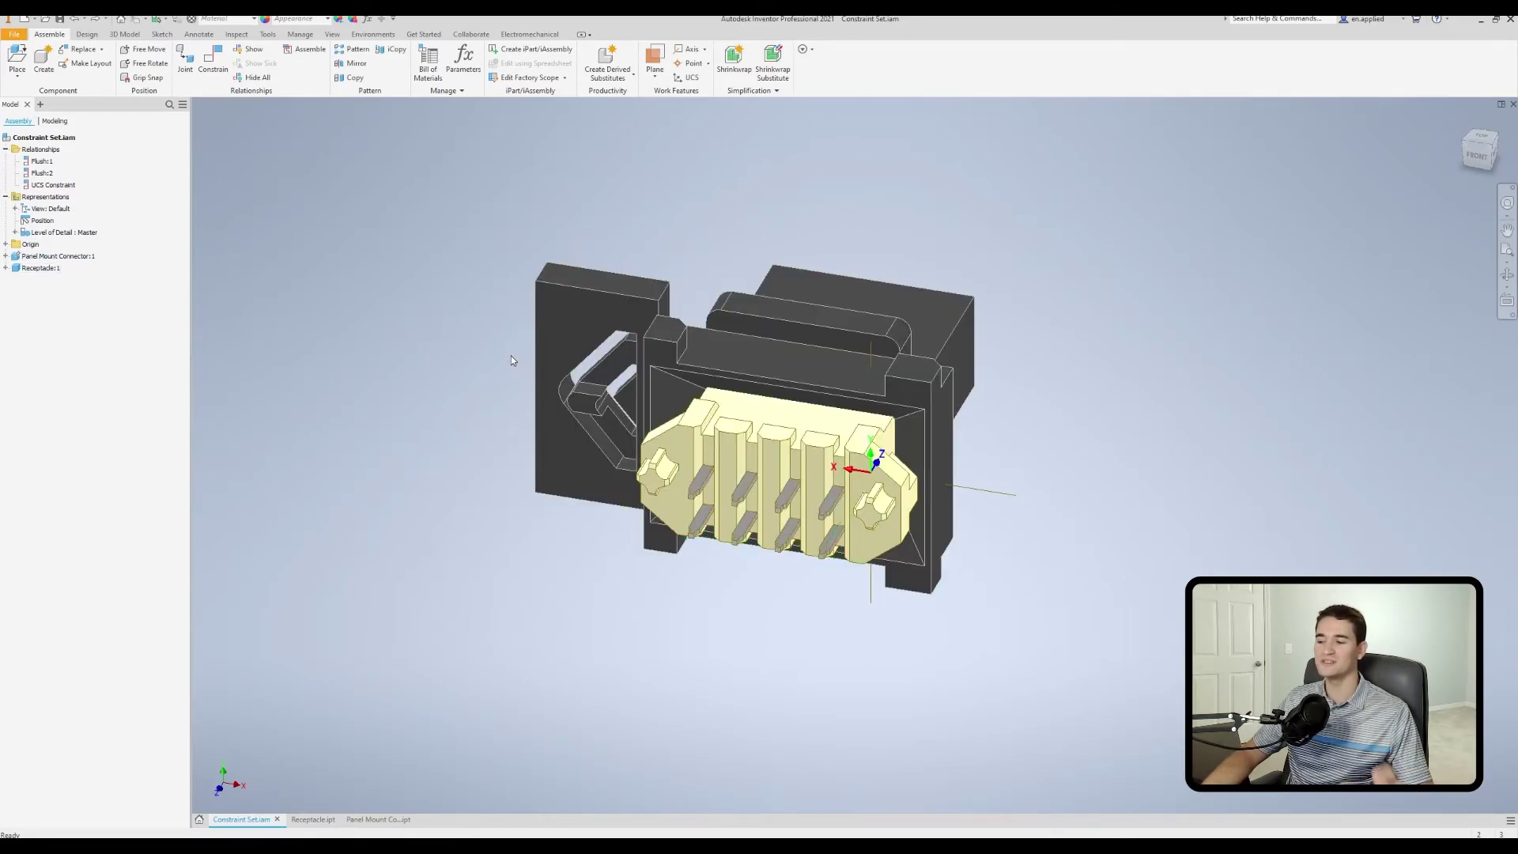
pyautogui.press('F6')
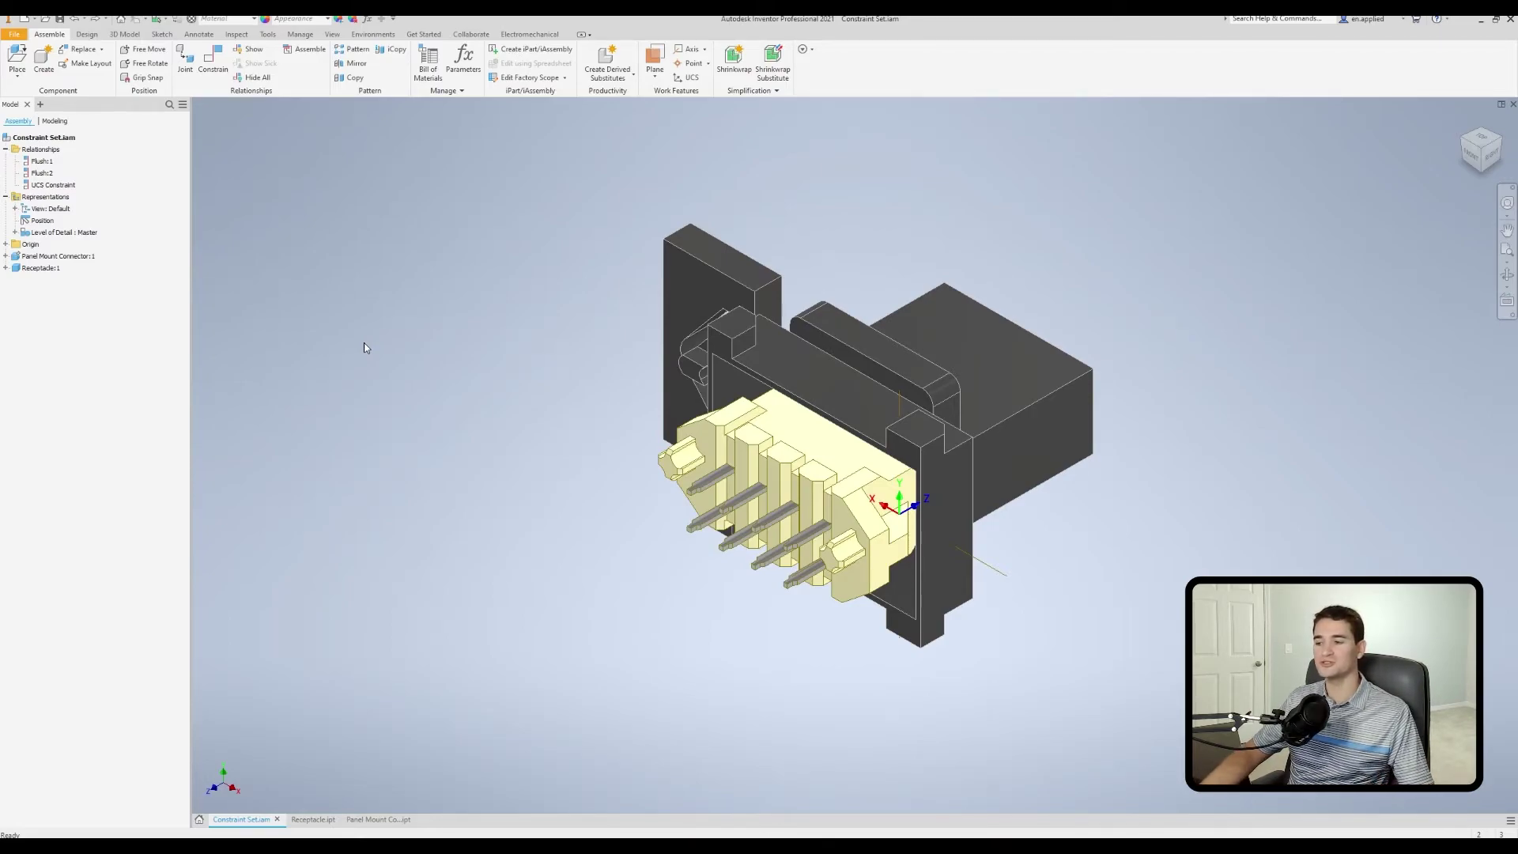
# - Place a second instance of Panel Mount Connector.ipt in the free space beside the mated pair
pyautogui.scroll(5, 538, 364)
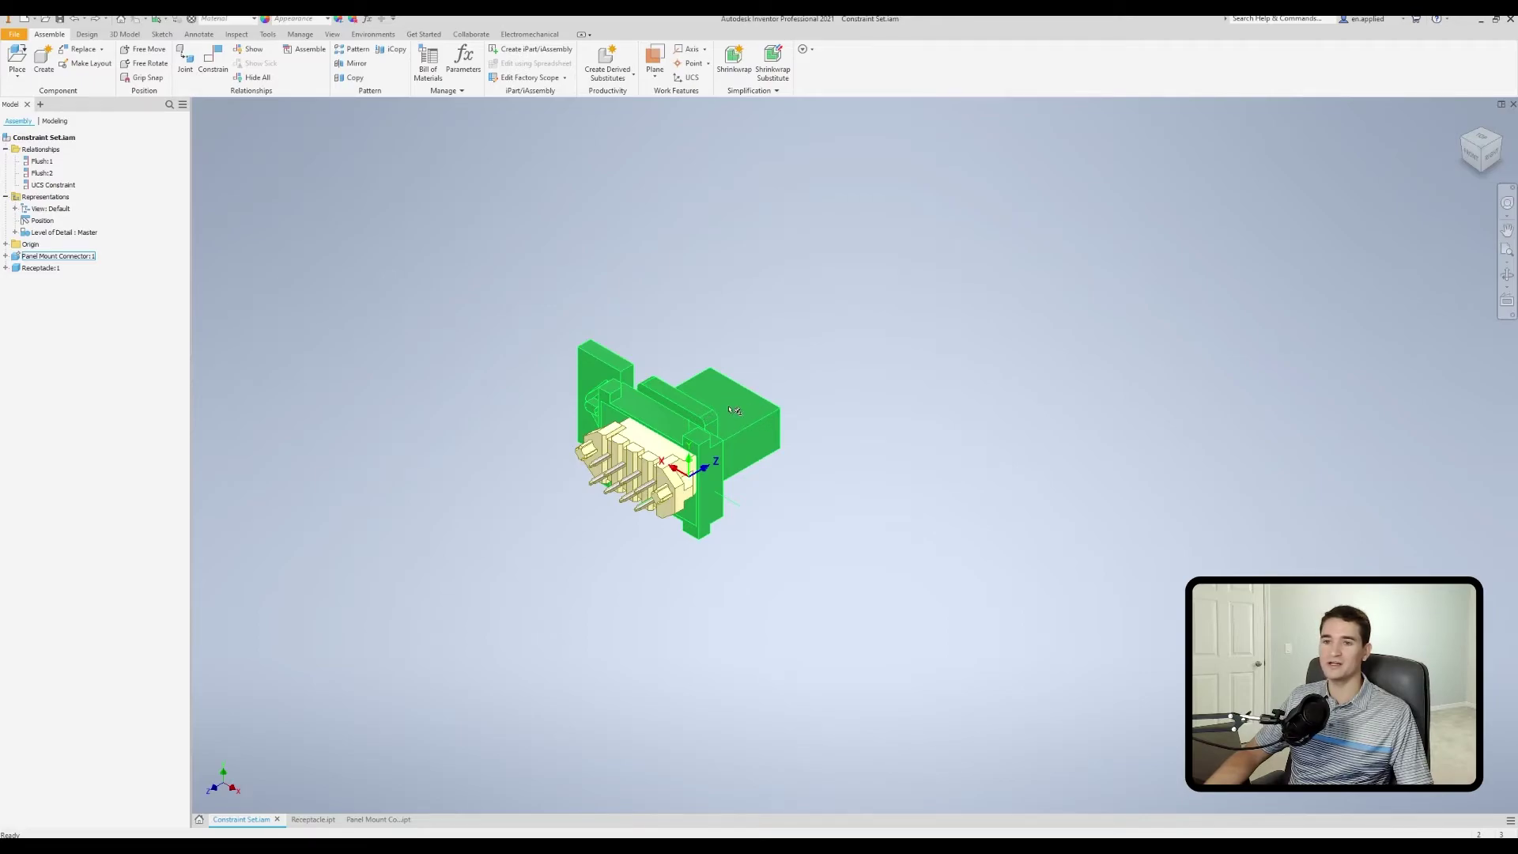
pyautogui.press('p')
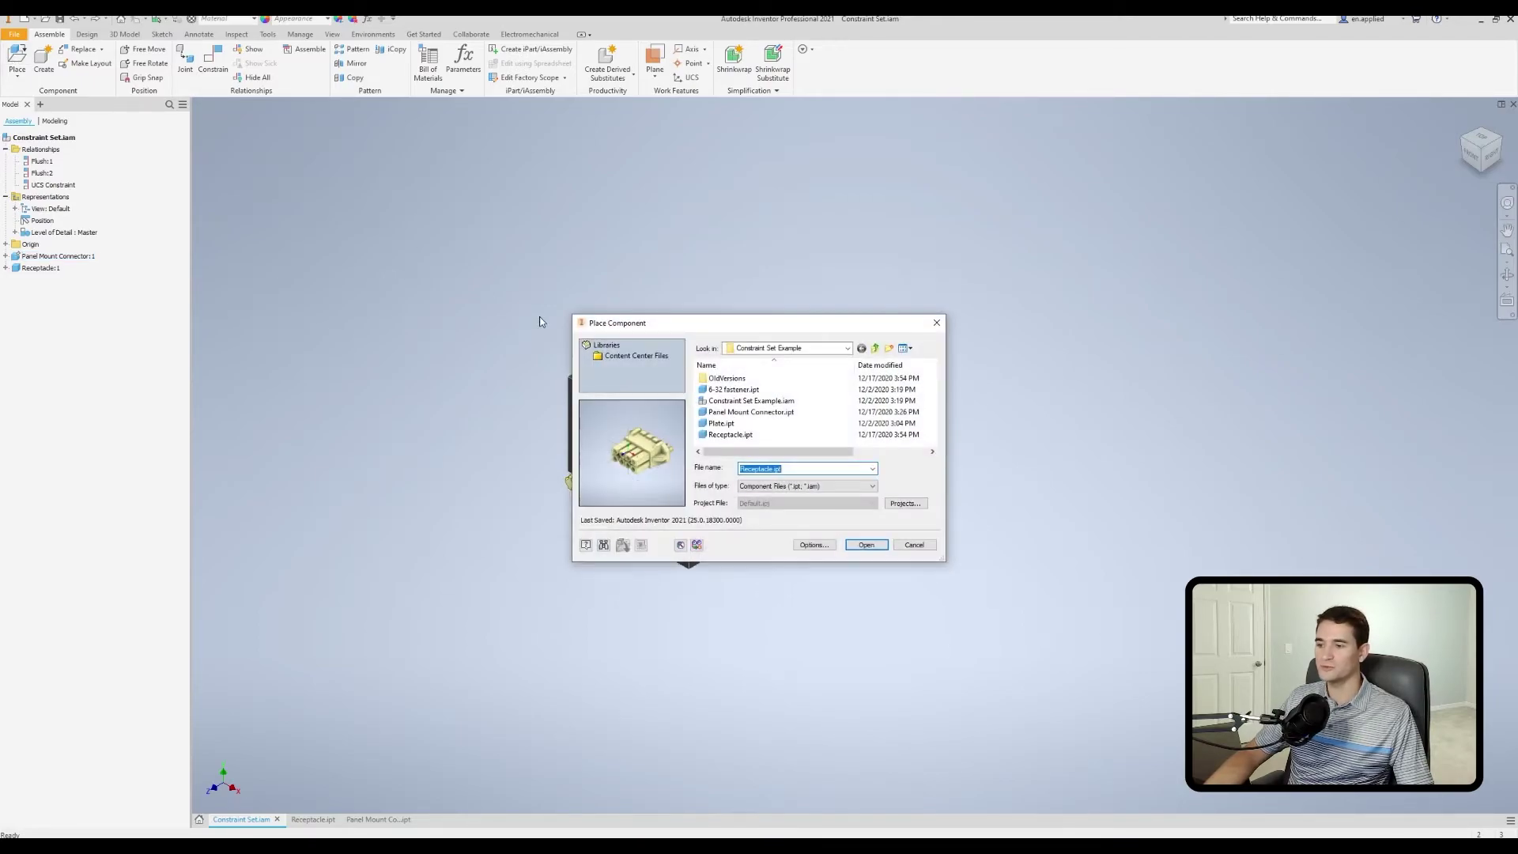
pyautogui.doubleClick(730, 434)
pyautogui.click(1050, 402)
pyautogui.rightClick(1052, 403)
pyautogui.click(1087, 407)
pyautogui.rightClick(1092, 401)
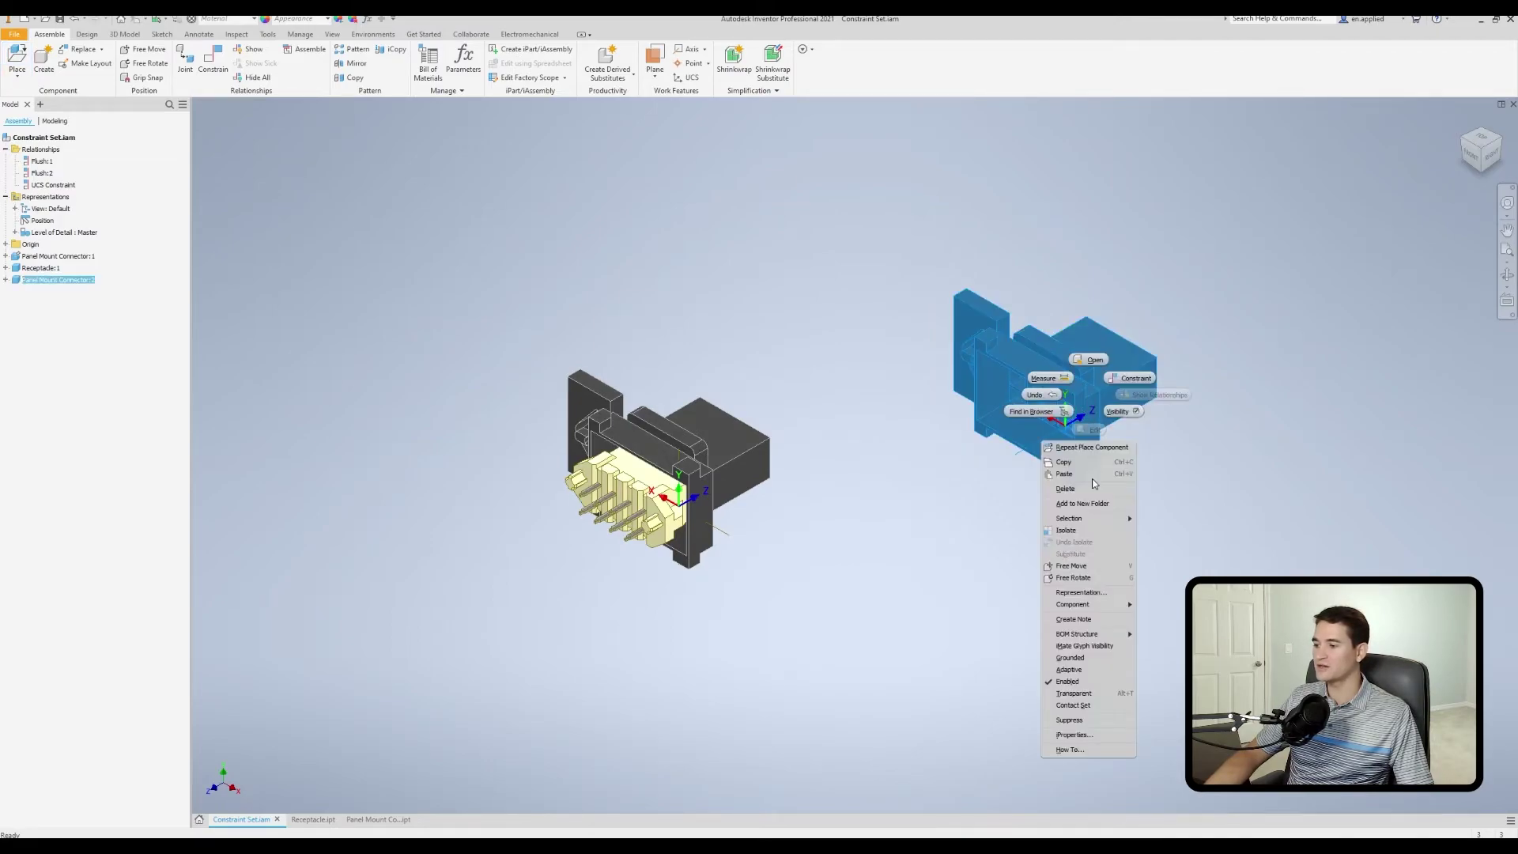
pyautogui.click(1069, 599)
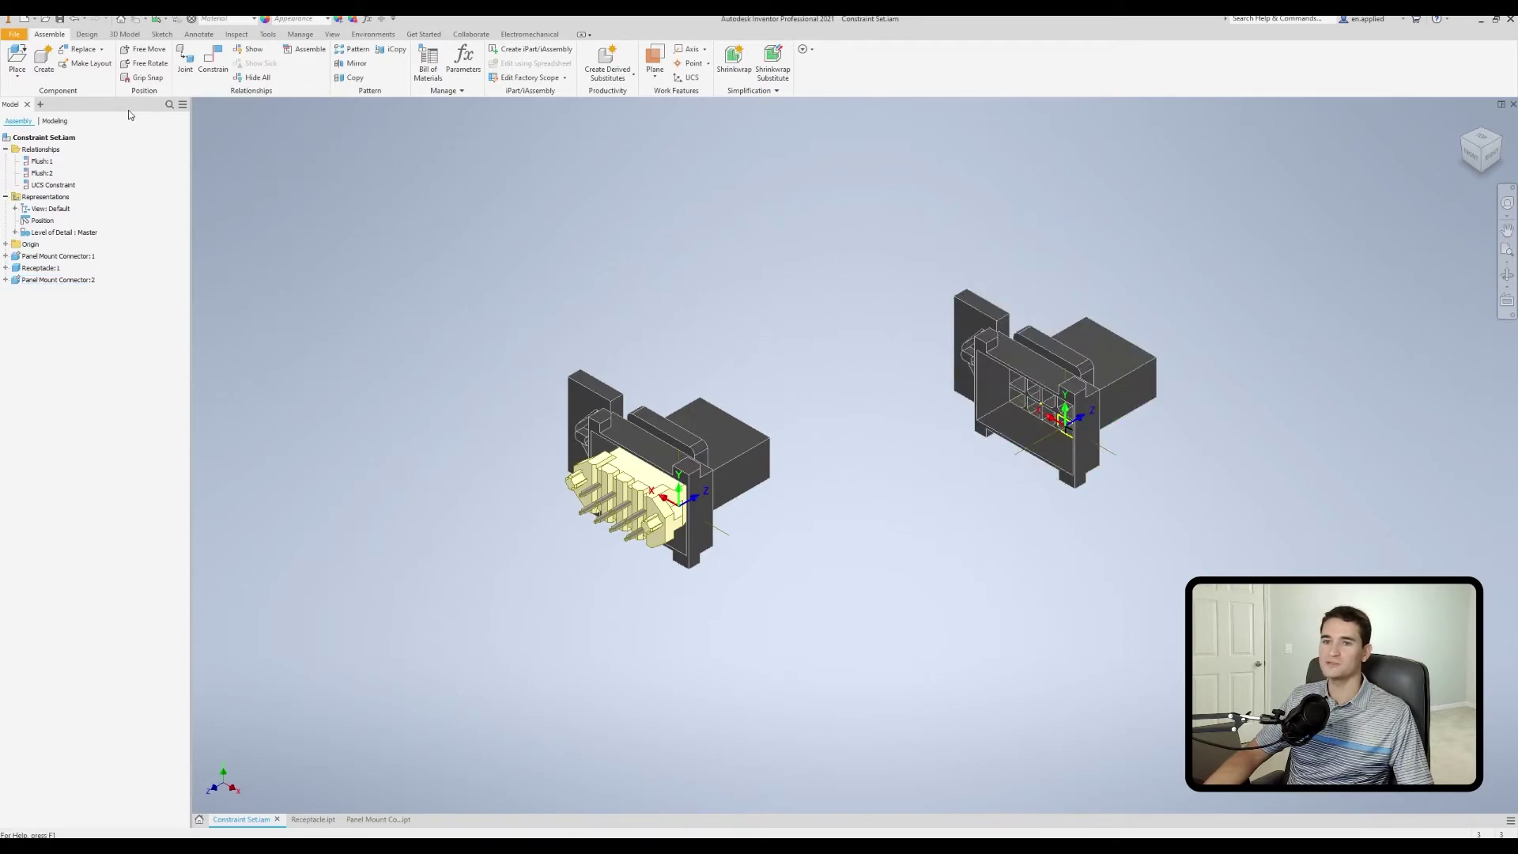
# - Place a second instance of Receptacle.ipt in the free space above and between the two panel mount connectors
pyautogui.click(16, 57)
pyautogui.doubleClick(745, 435)
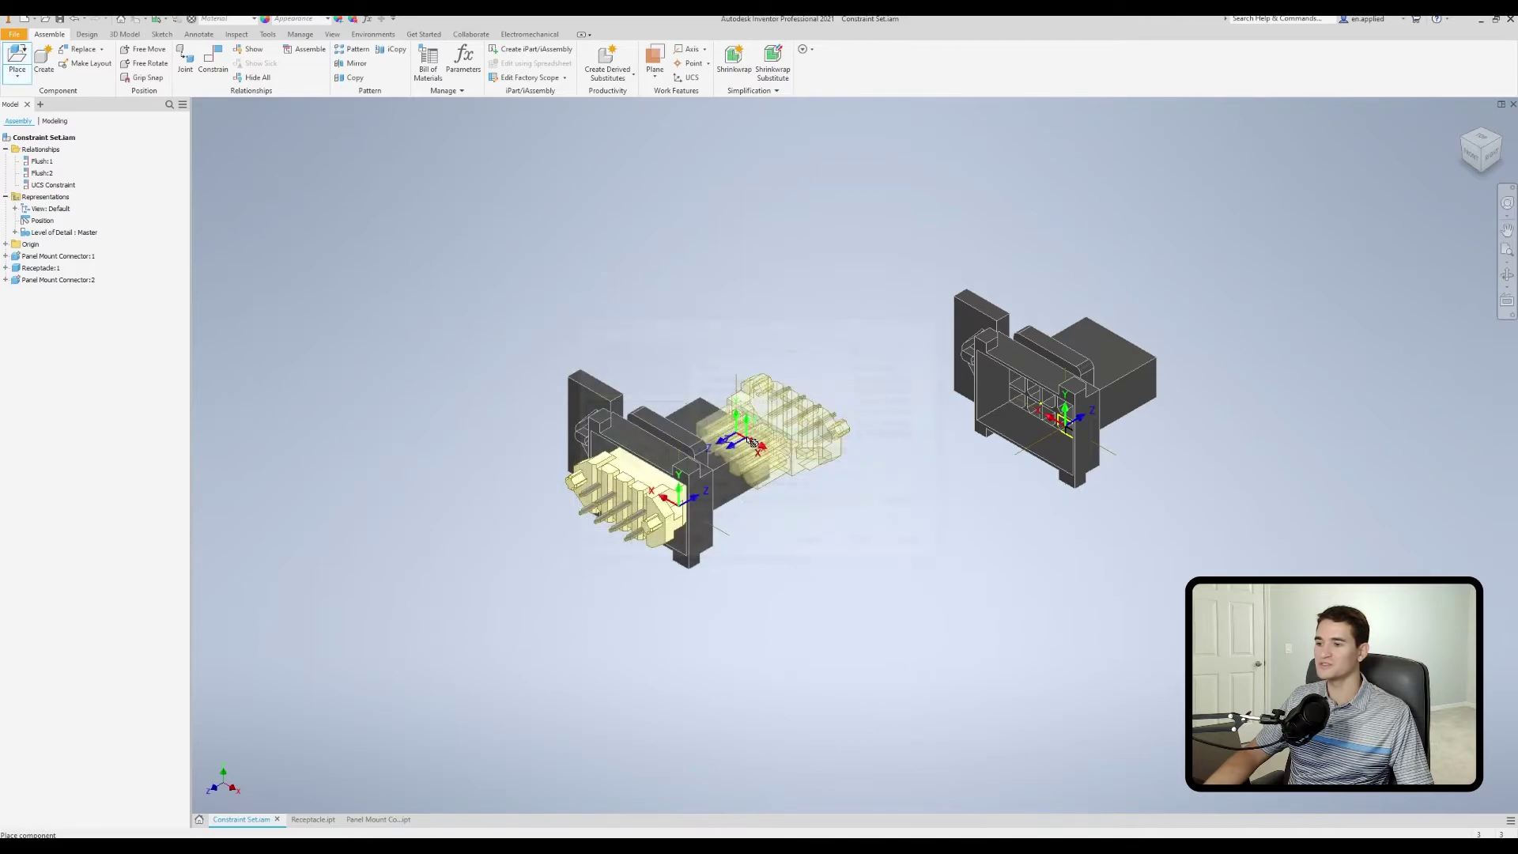
pyautogui.click(839, 197)
pyautogui.rightClick(838, 229)
pyautogui.click(861, 278)
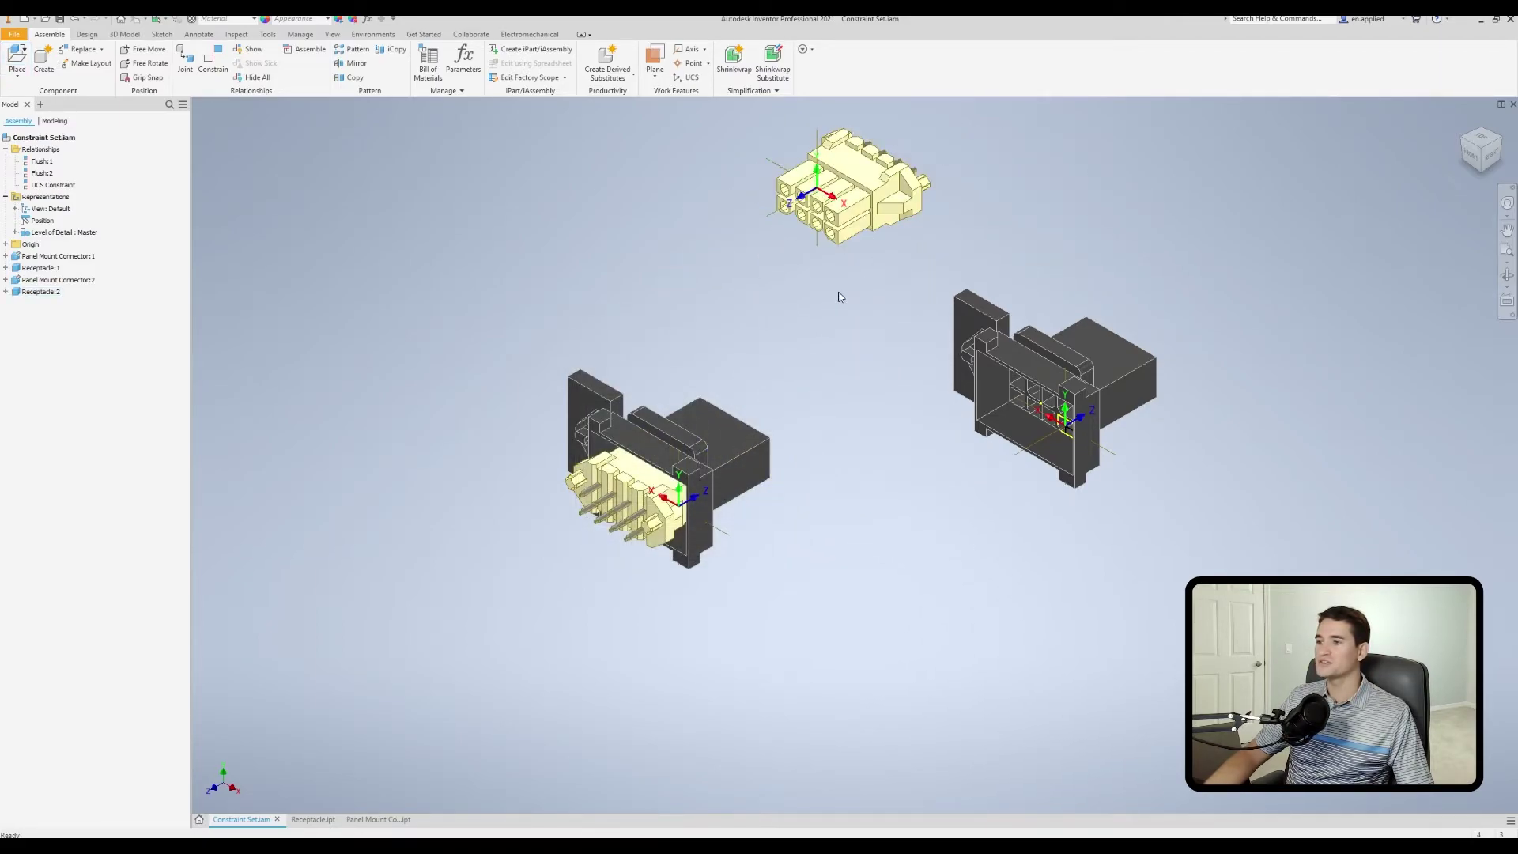
pyautogui.click(787, 177)
pyautogui.click(877, 239)
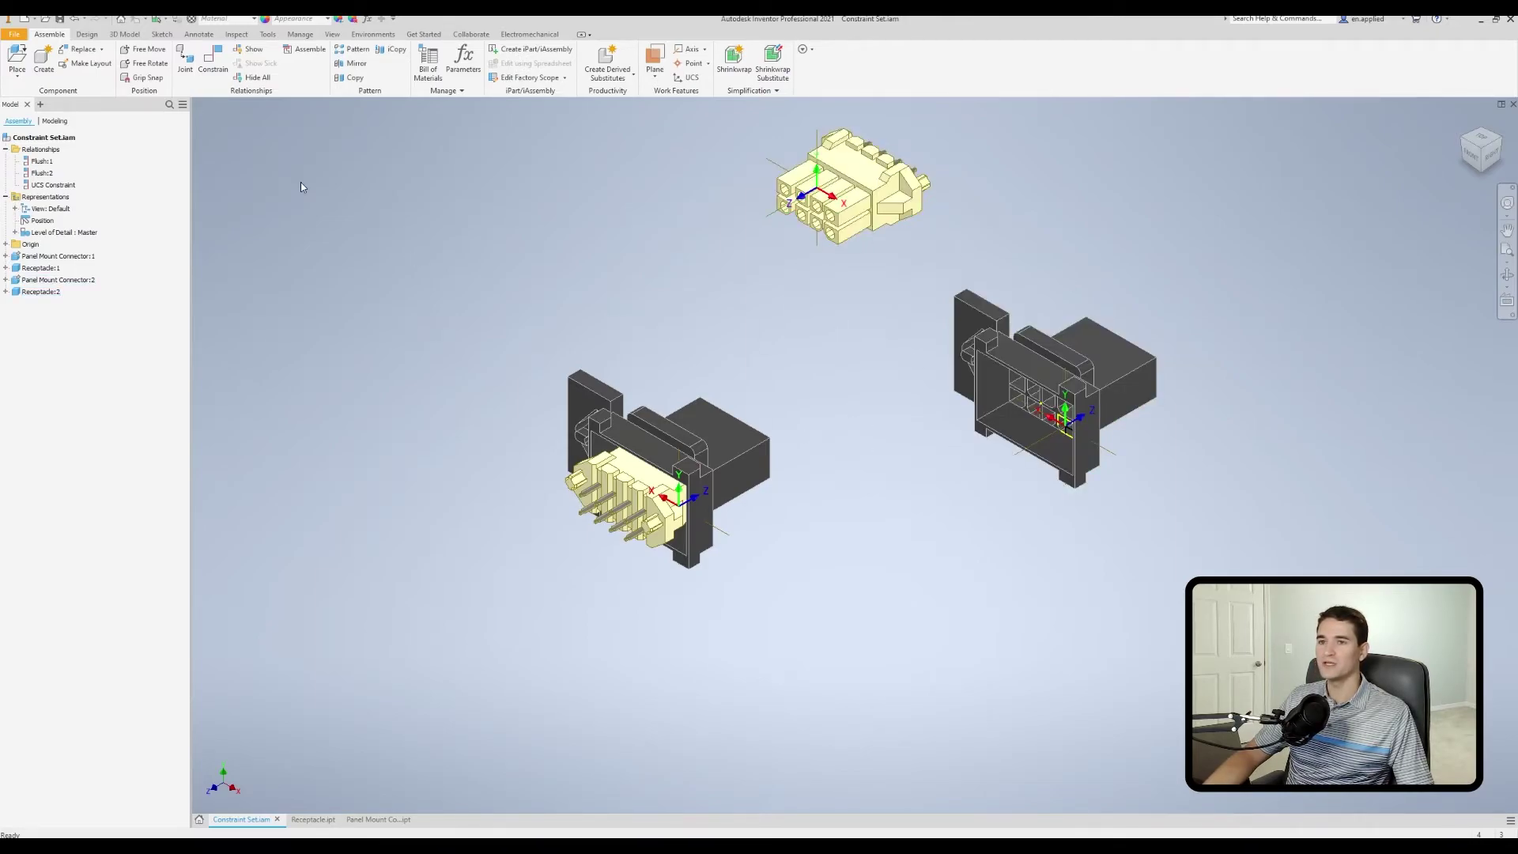
pyautogui.click(836, 222)
pyautogui.click(878, 245)
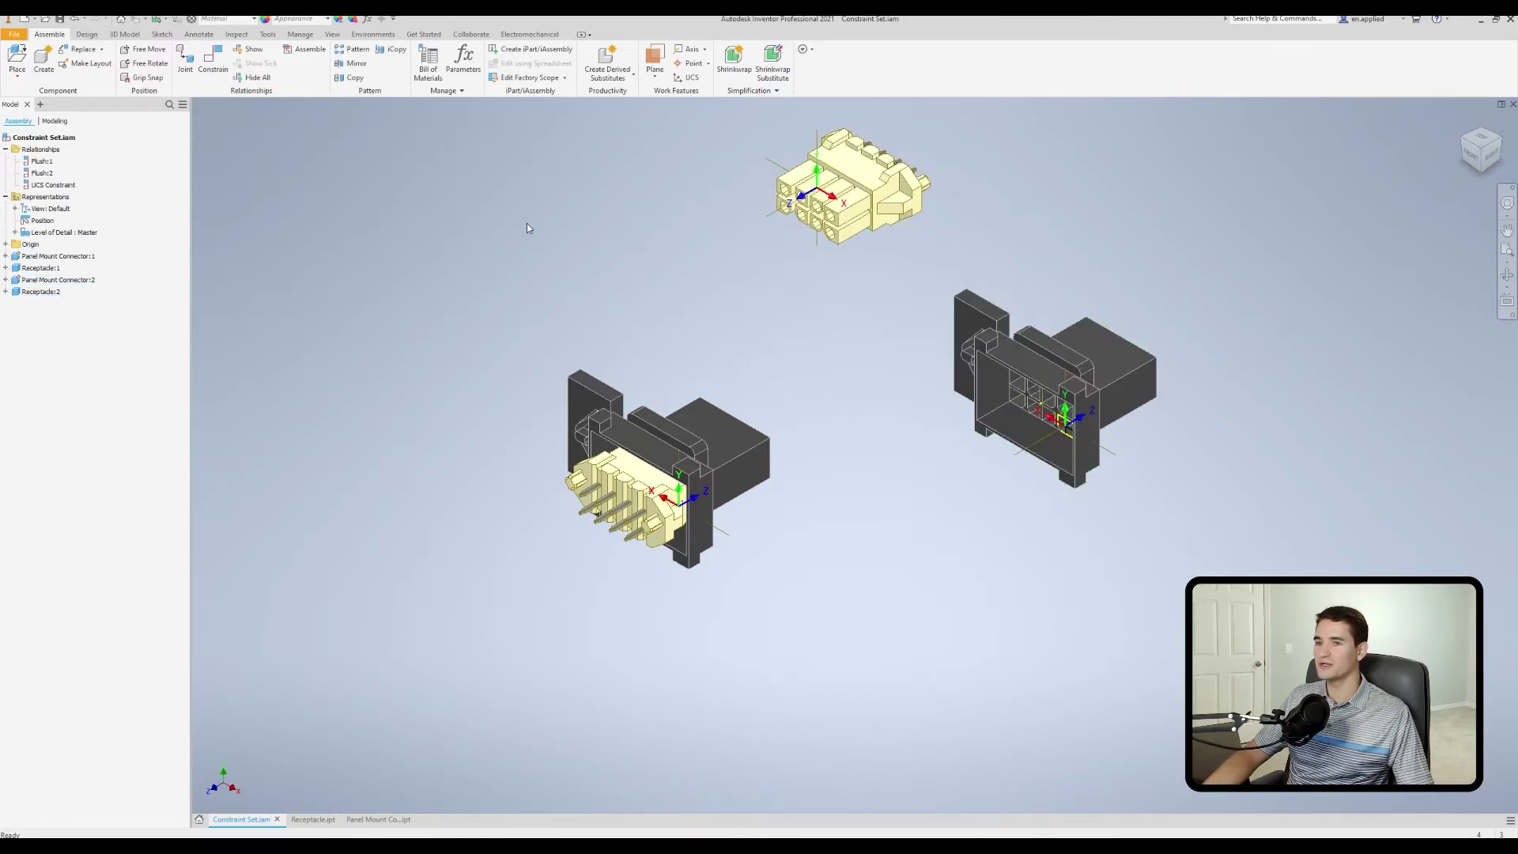
# - Mate the second receptacle to the second panel mount connector with a constraint set between their UCSs, and test the fit by moving the receptacle
pyautogui.click(212, 70)
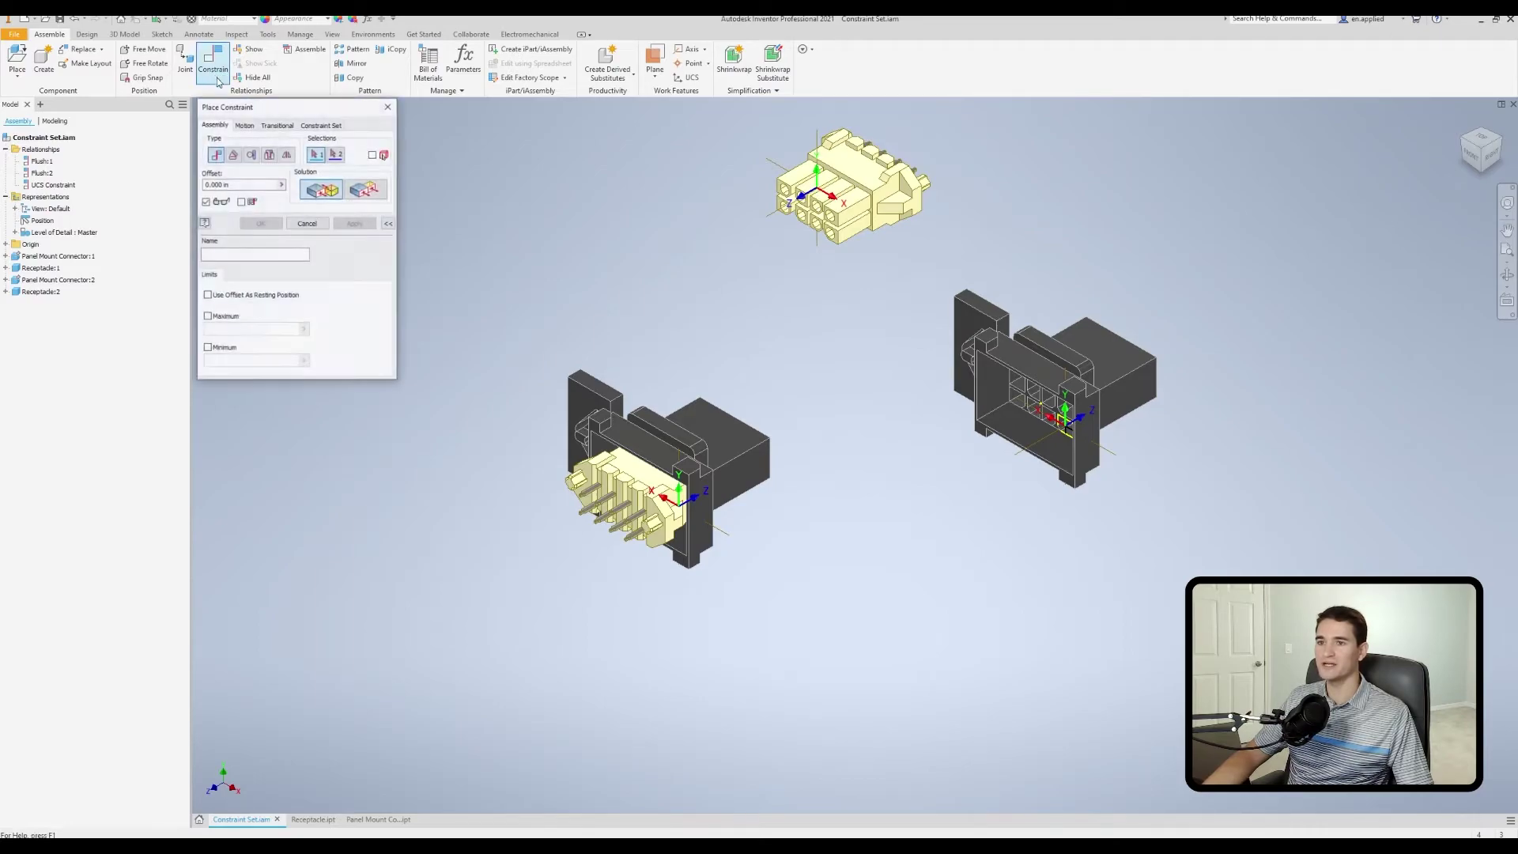
pyautogui.click(321, 125)
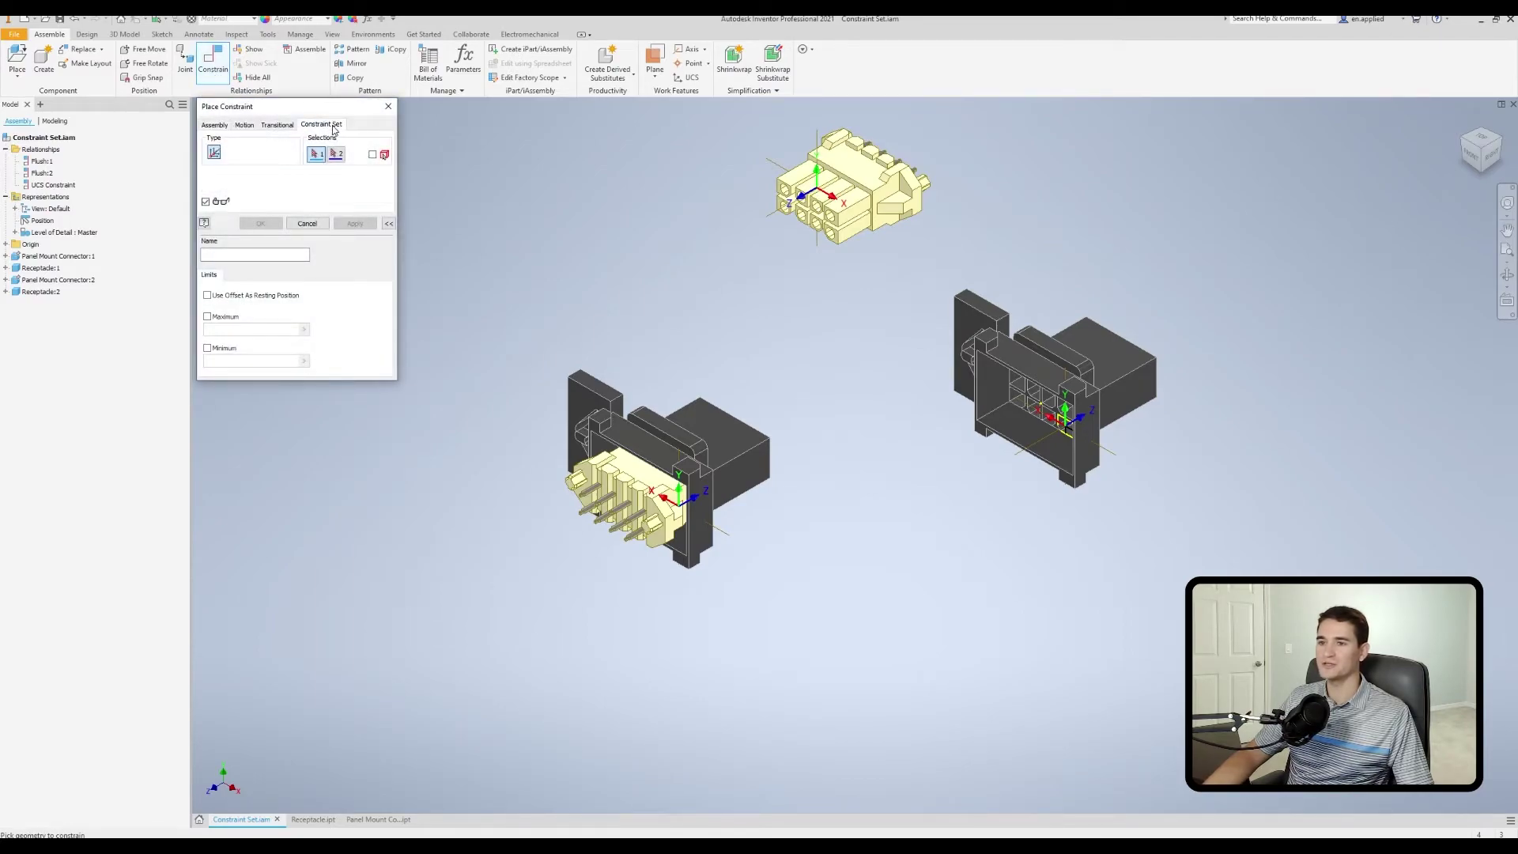
pyautogui.click(822, 188)
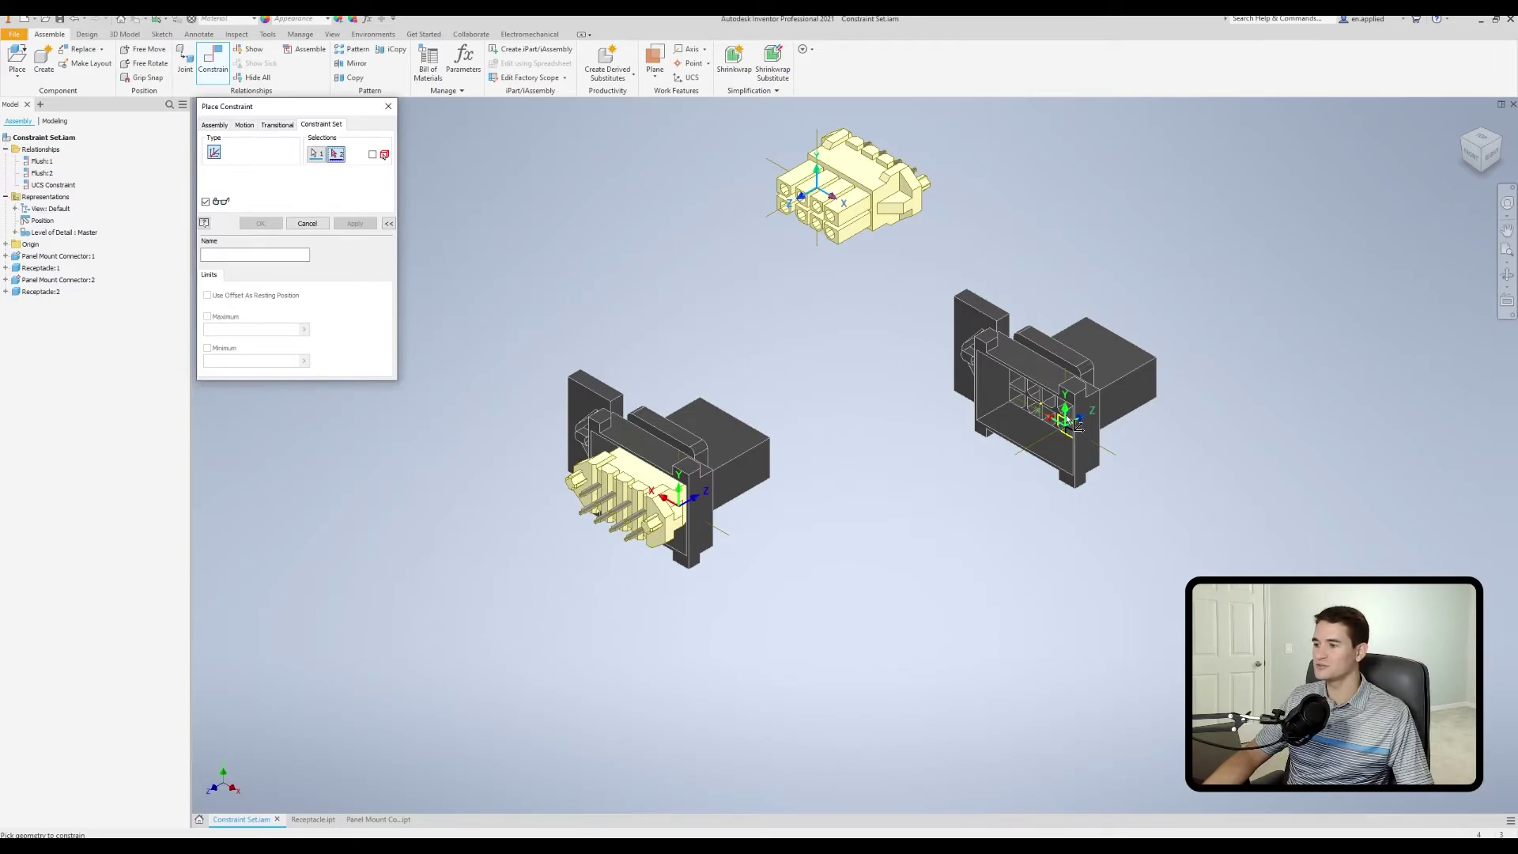
pyautogui.click(1075, 425)
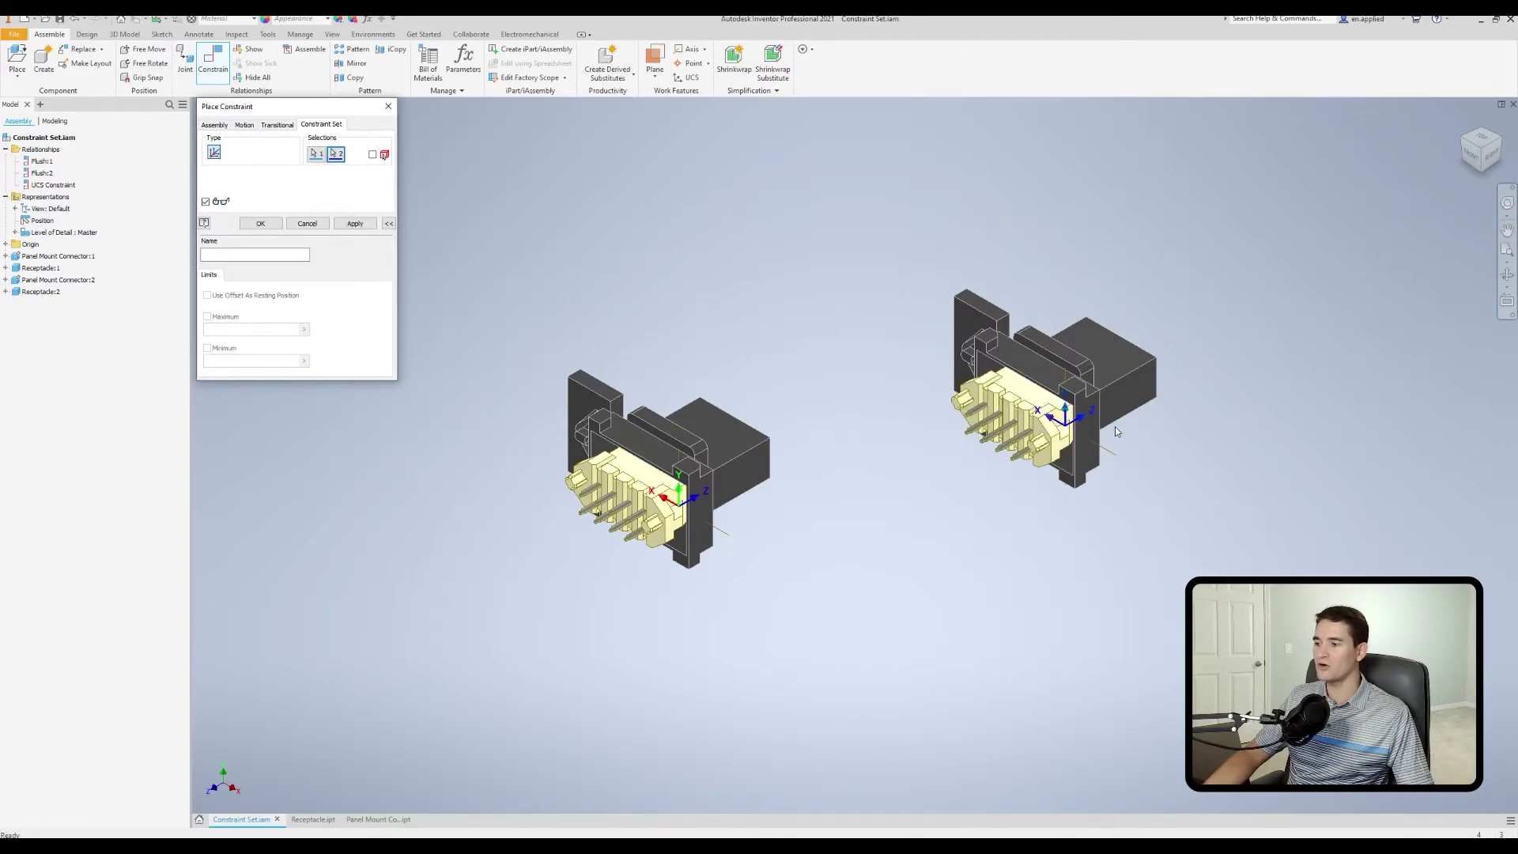
pyautogui.click(260, 225)
pyautogui.click(999, 424)
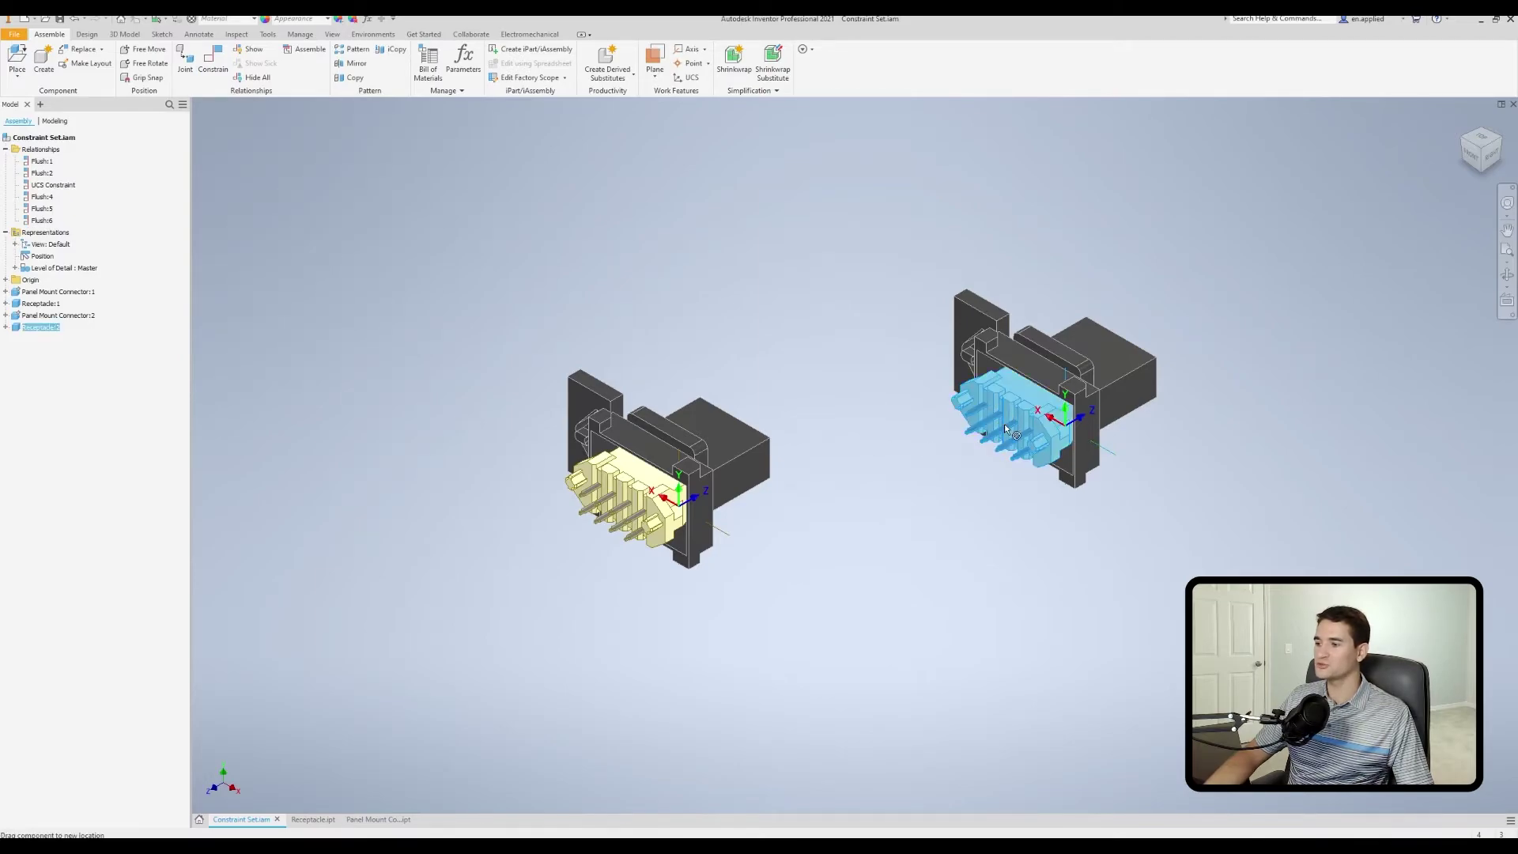
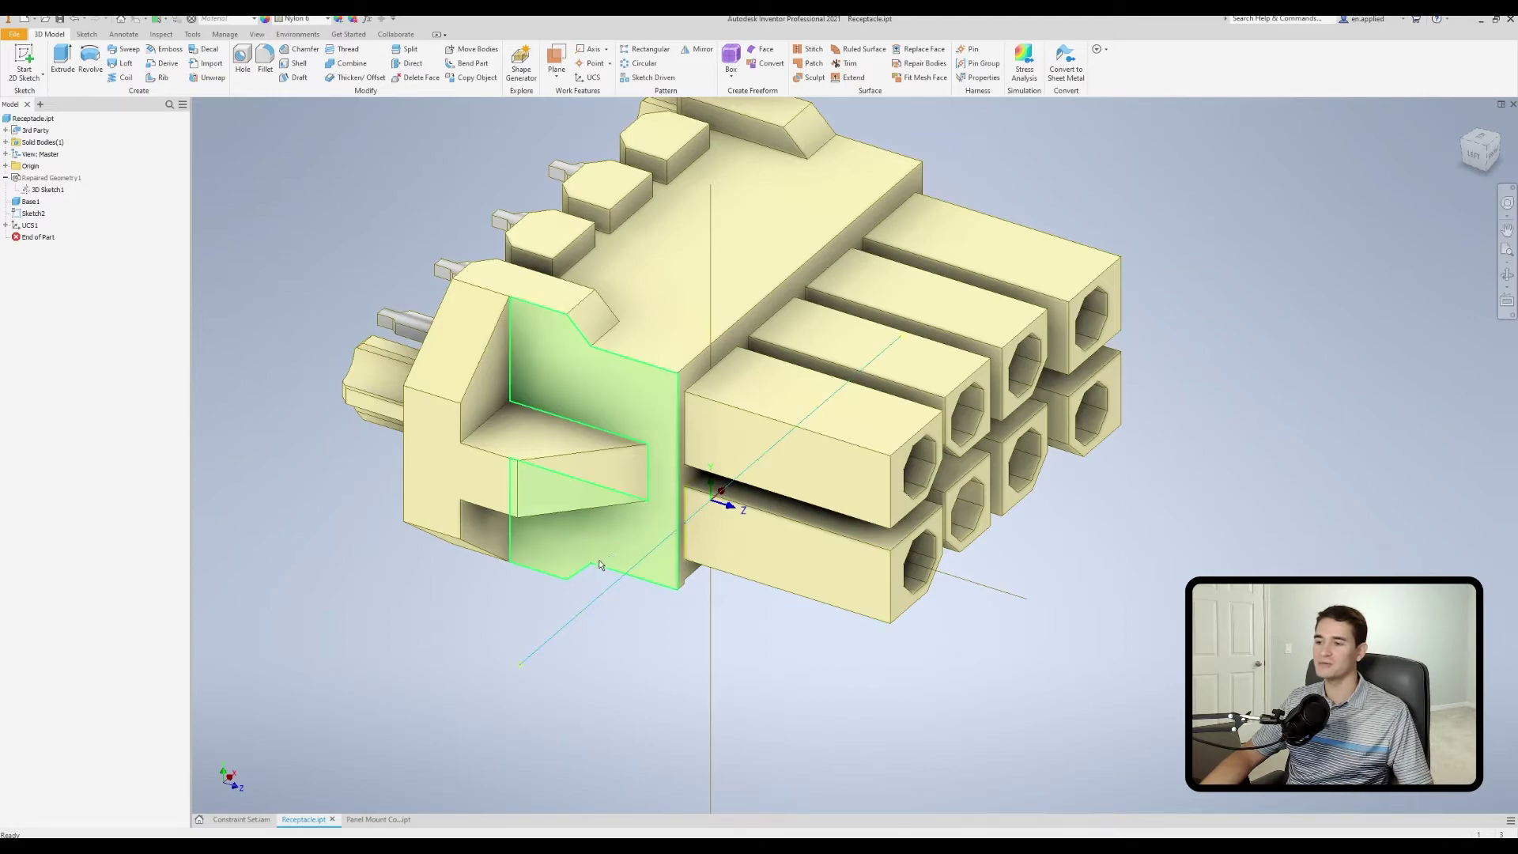
# - Highlight UCS1 in Receptacle.ipt and examine where its triad sits on the part
pyautogui.moveTo(484, 530); pyautogui.dragTo(514, 551, button='middle')
pyautogui.scroll(3, 500, 543)
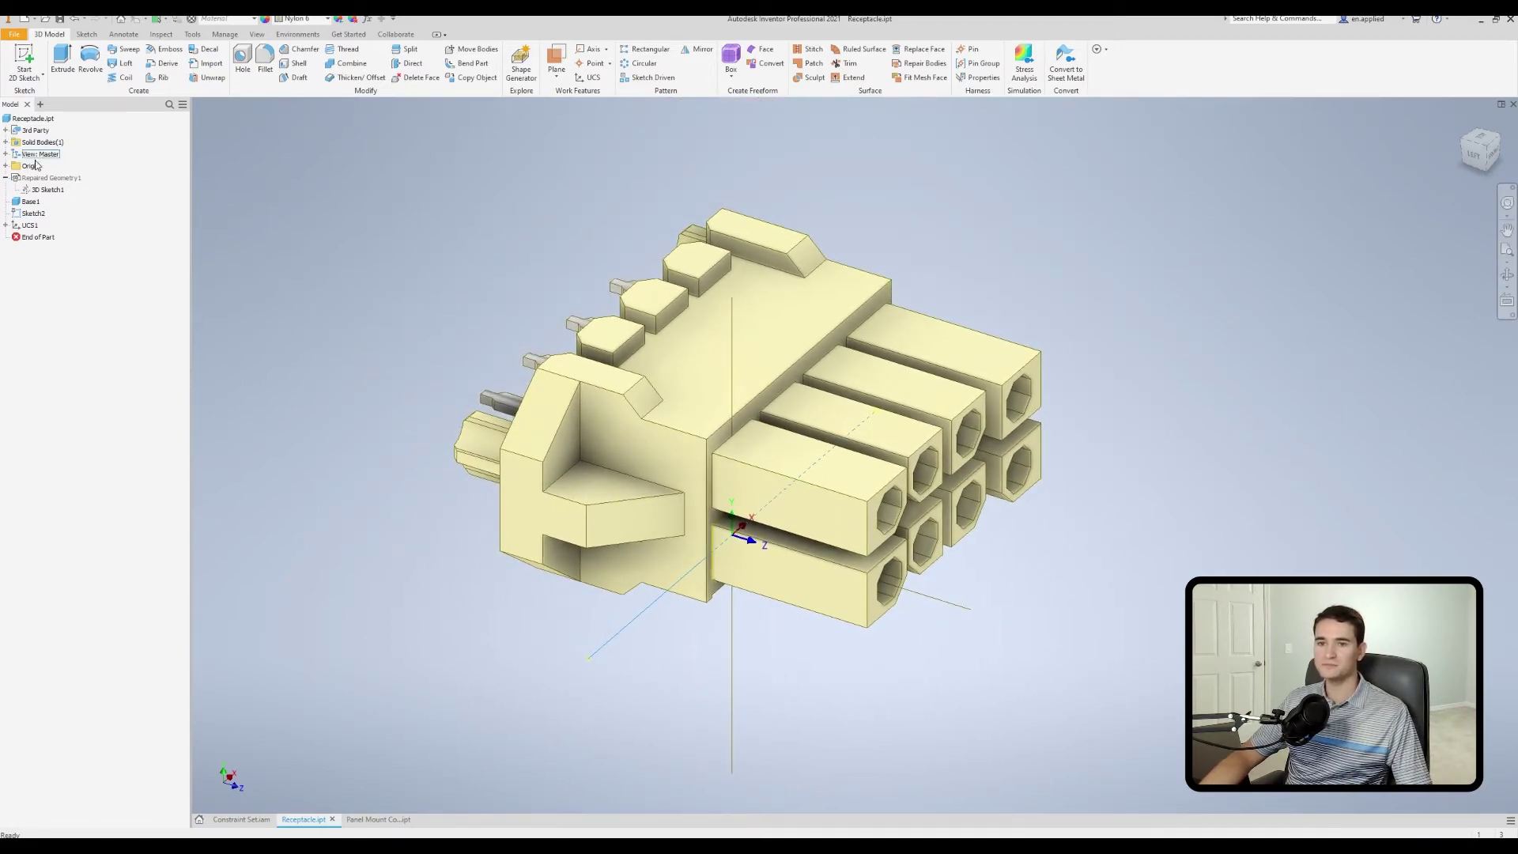
pyautogui.click(32, 225)
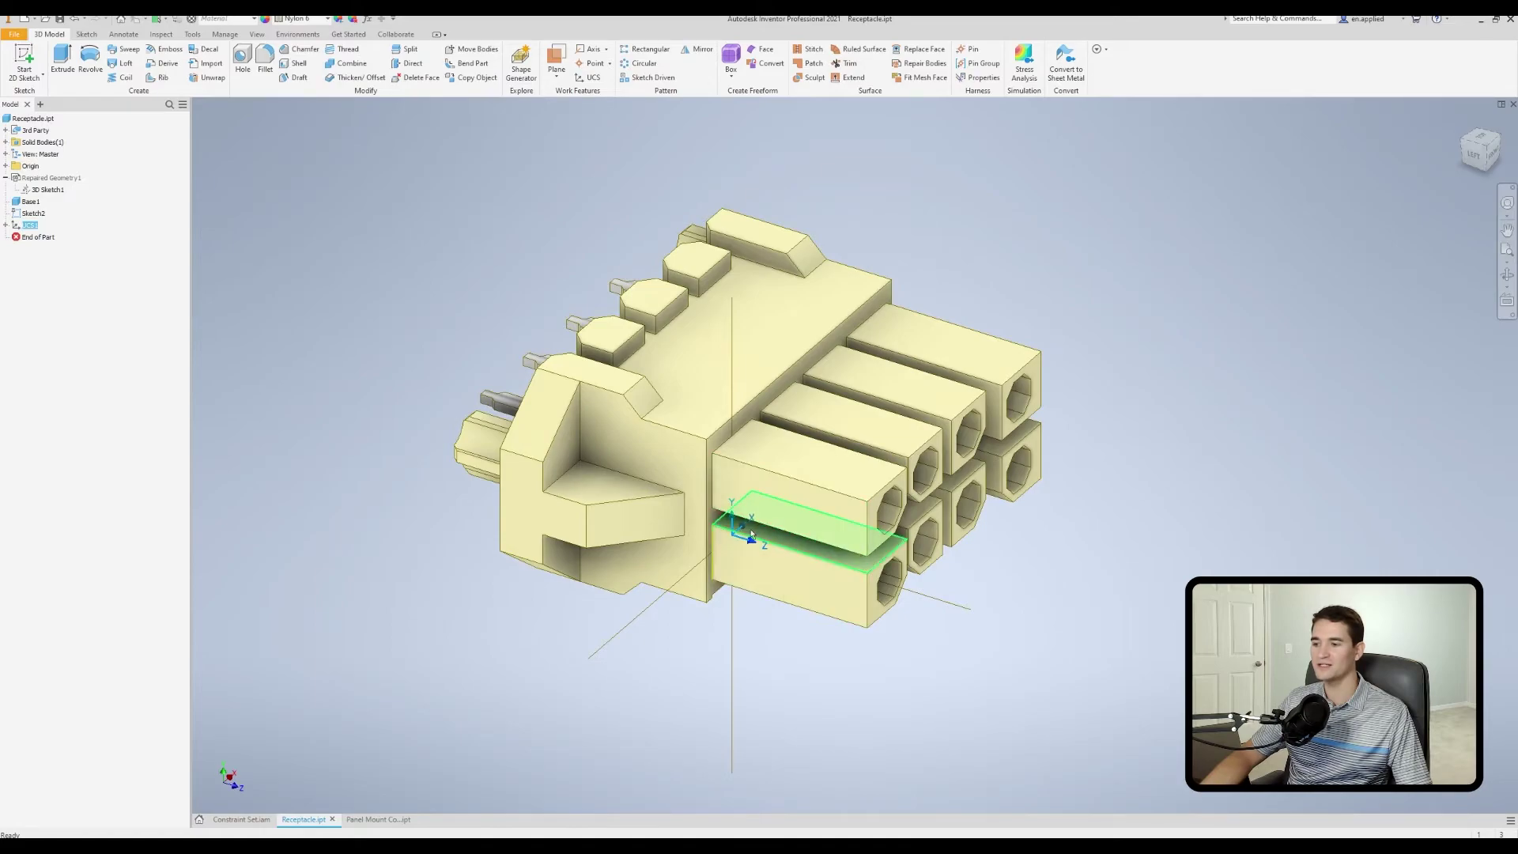
pyautogui.click(294, 319)
# - Try redefining the receptacle's UCS1 with its origin at X 0.25 in, Y 0 in and Z -0.125 in
pyautogui.rightClick(27, 227)
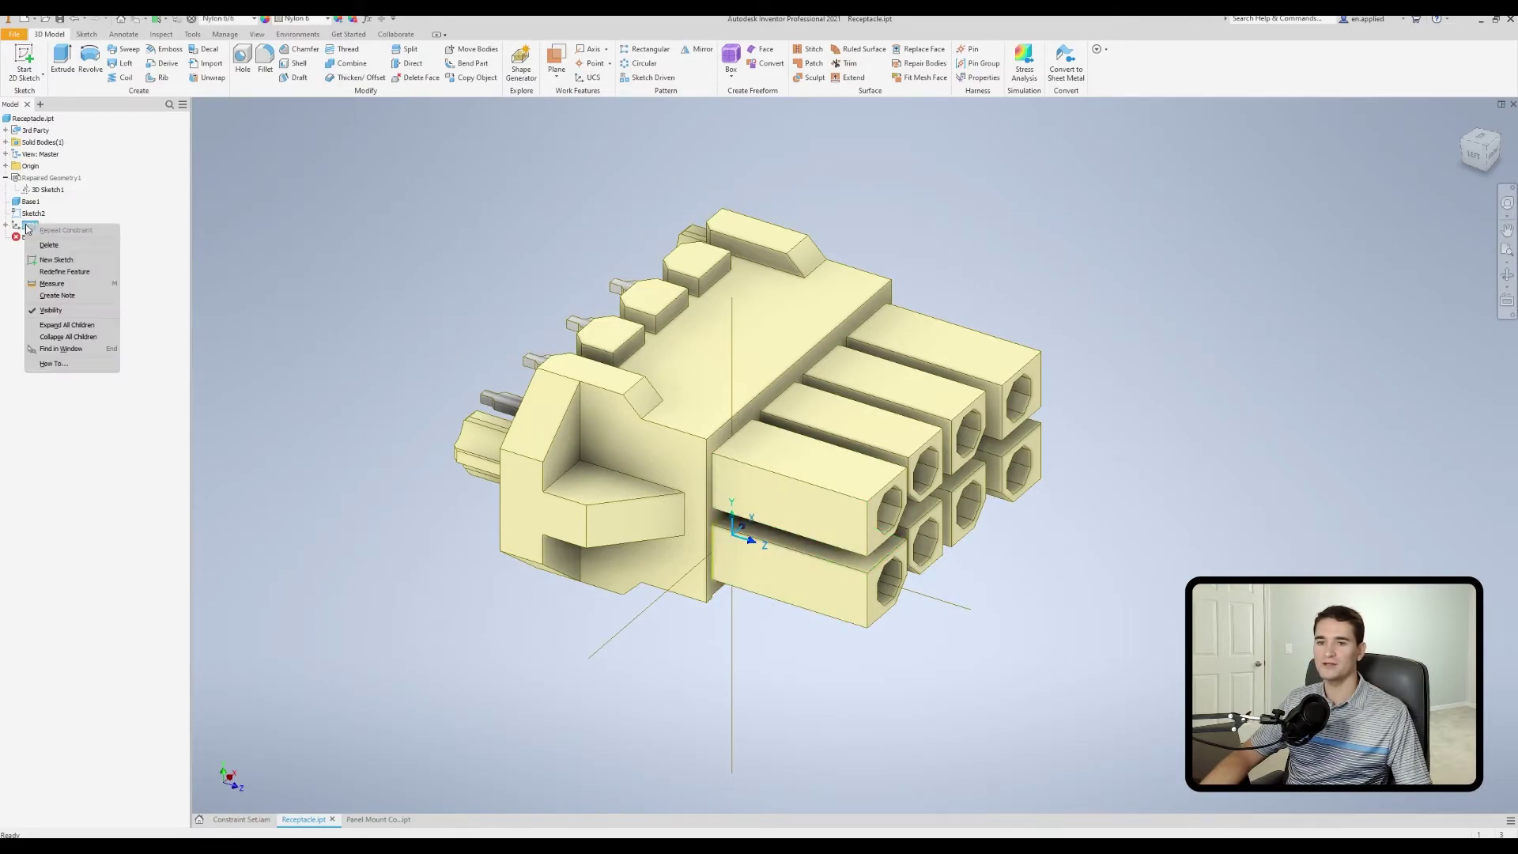
pyautogui.click(59, 274)
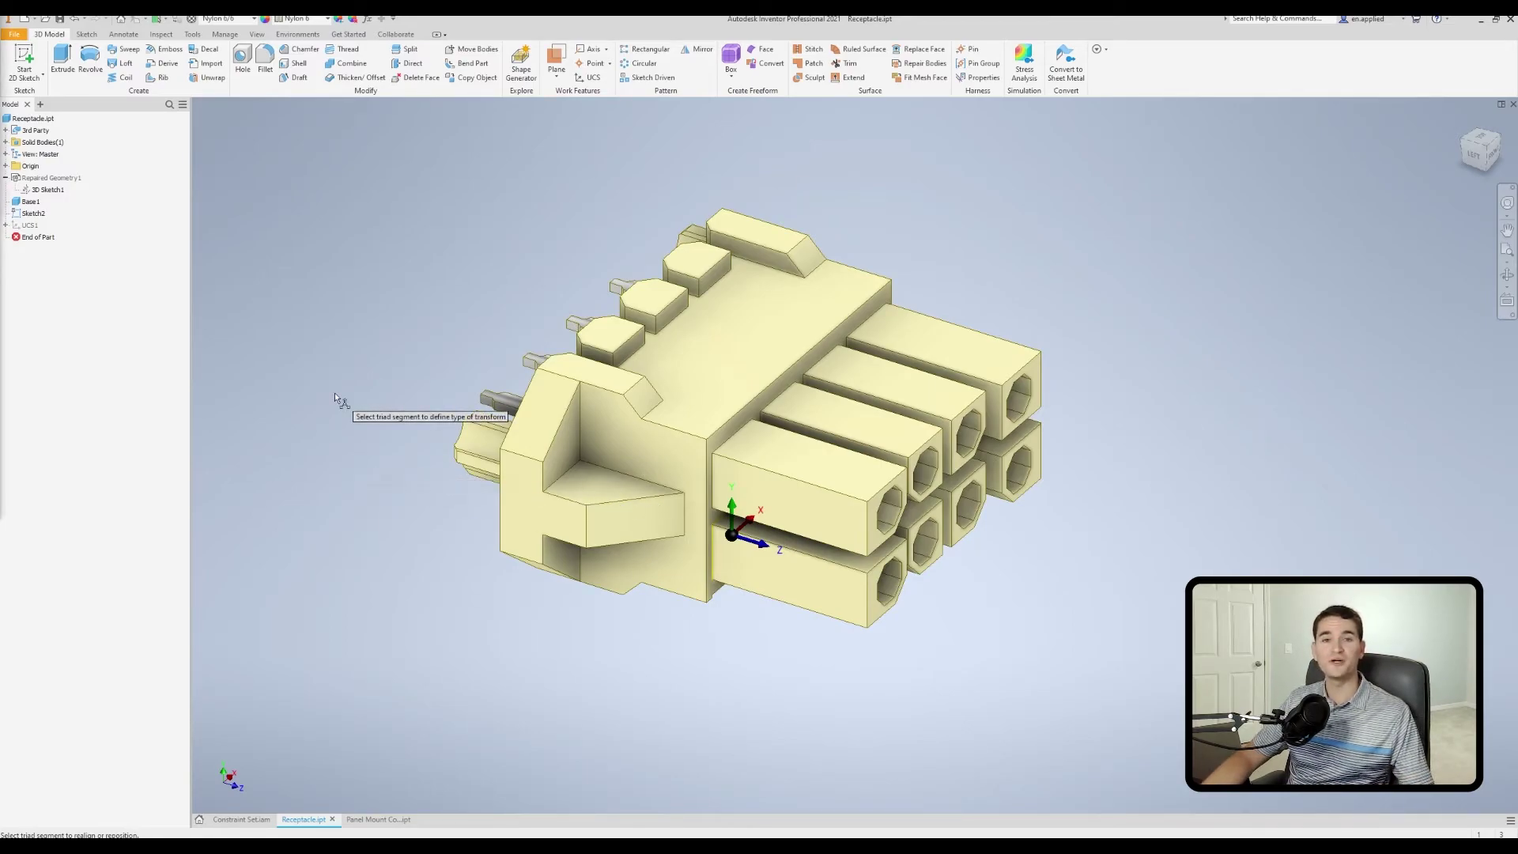
pyautogui.scroll(4, 759, 580)
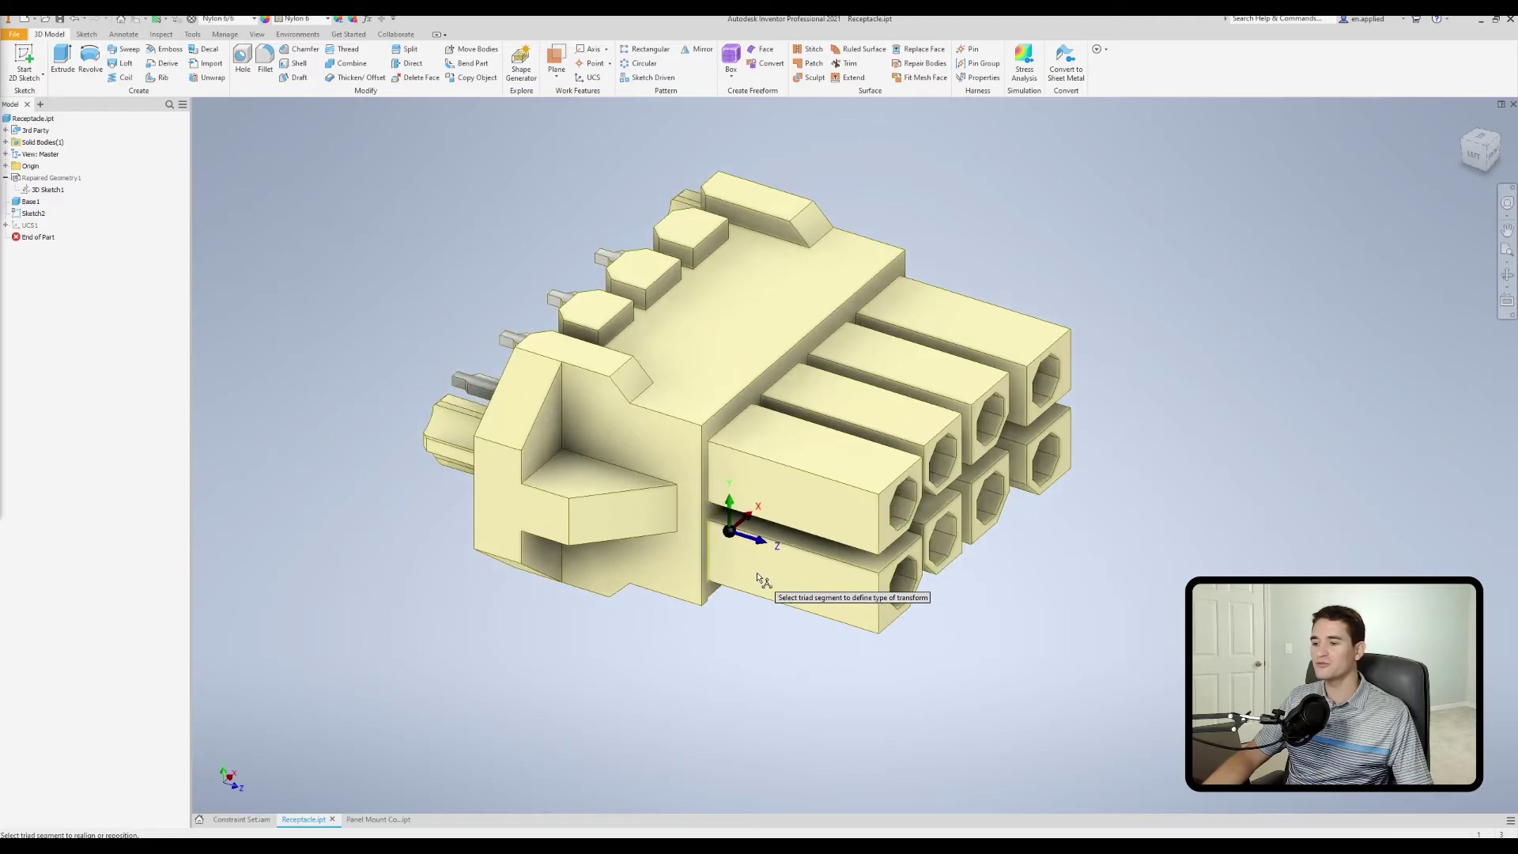
pyautogui.click(721, 519)
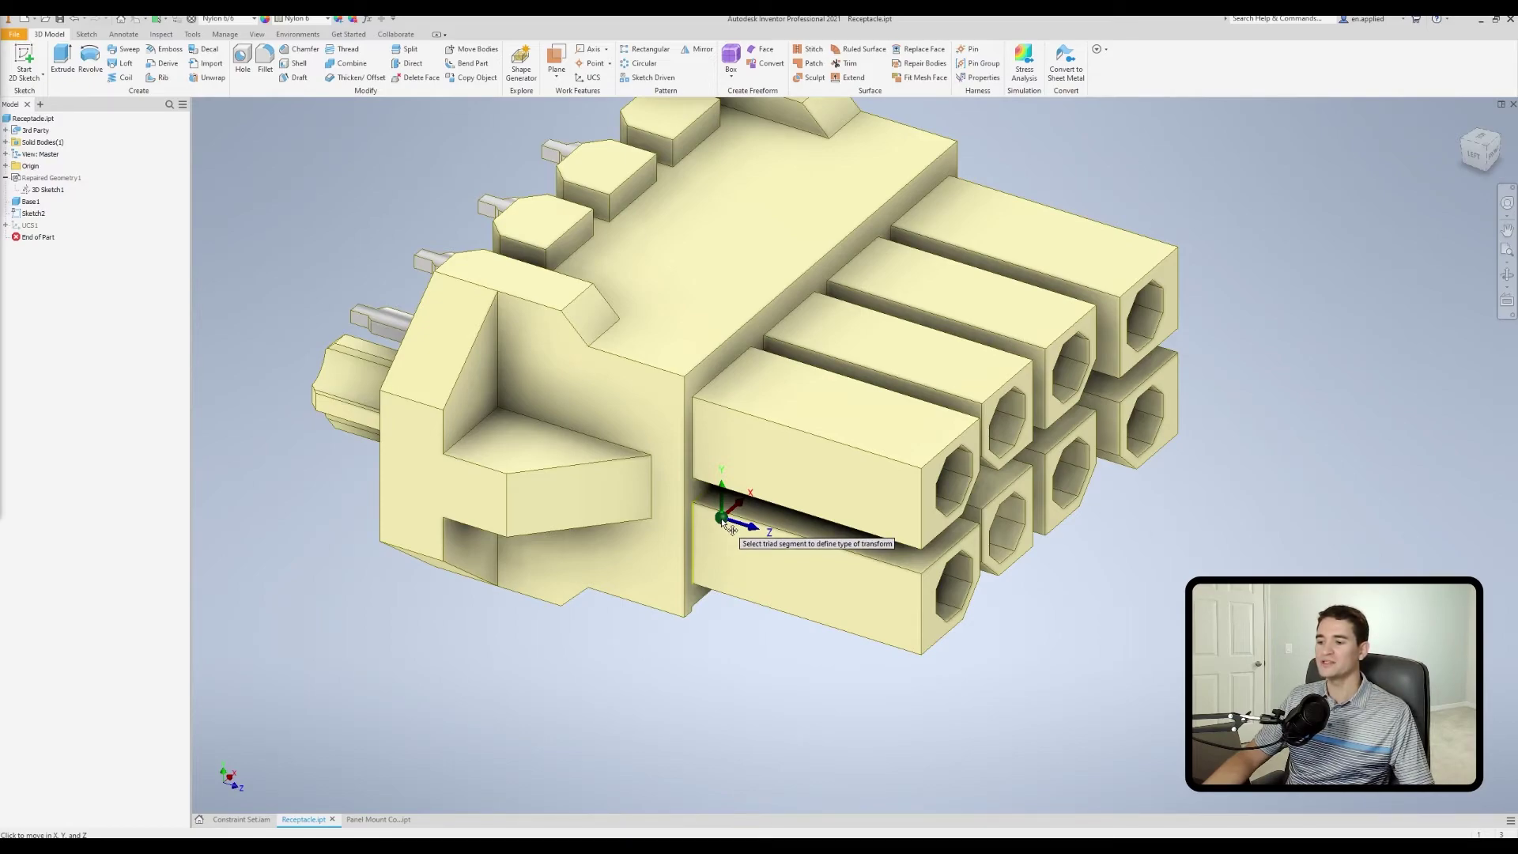
pyautogui.moveTo(721, 520); pyautogui.dragTo(672, 519)
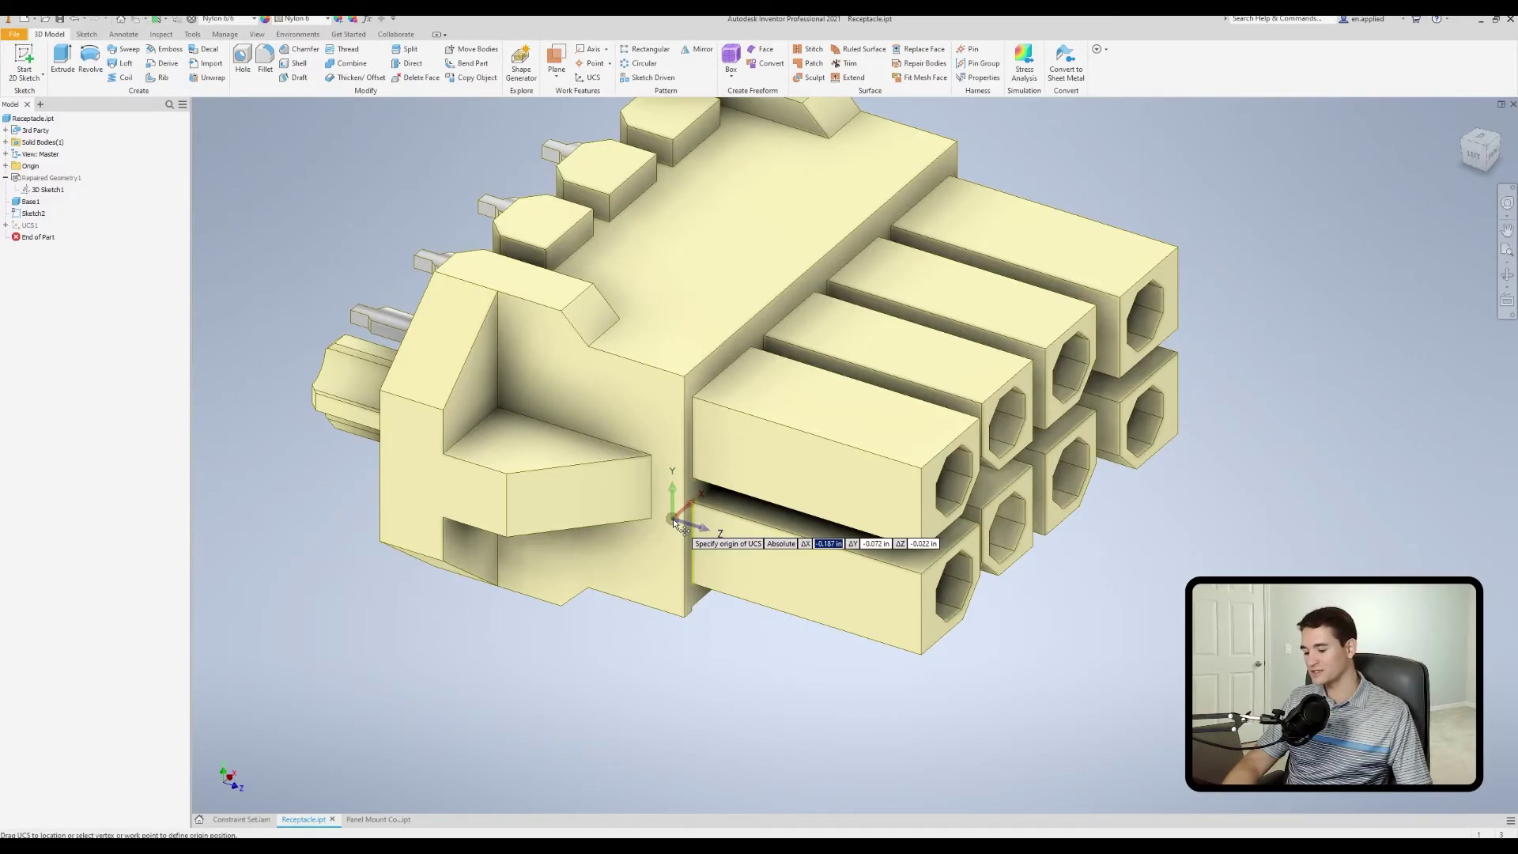
pyautogui.write('.25')
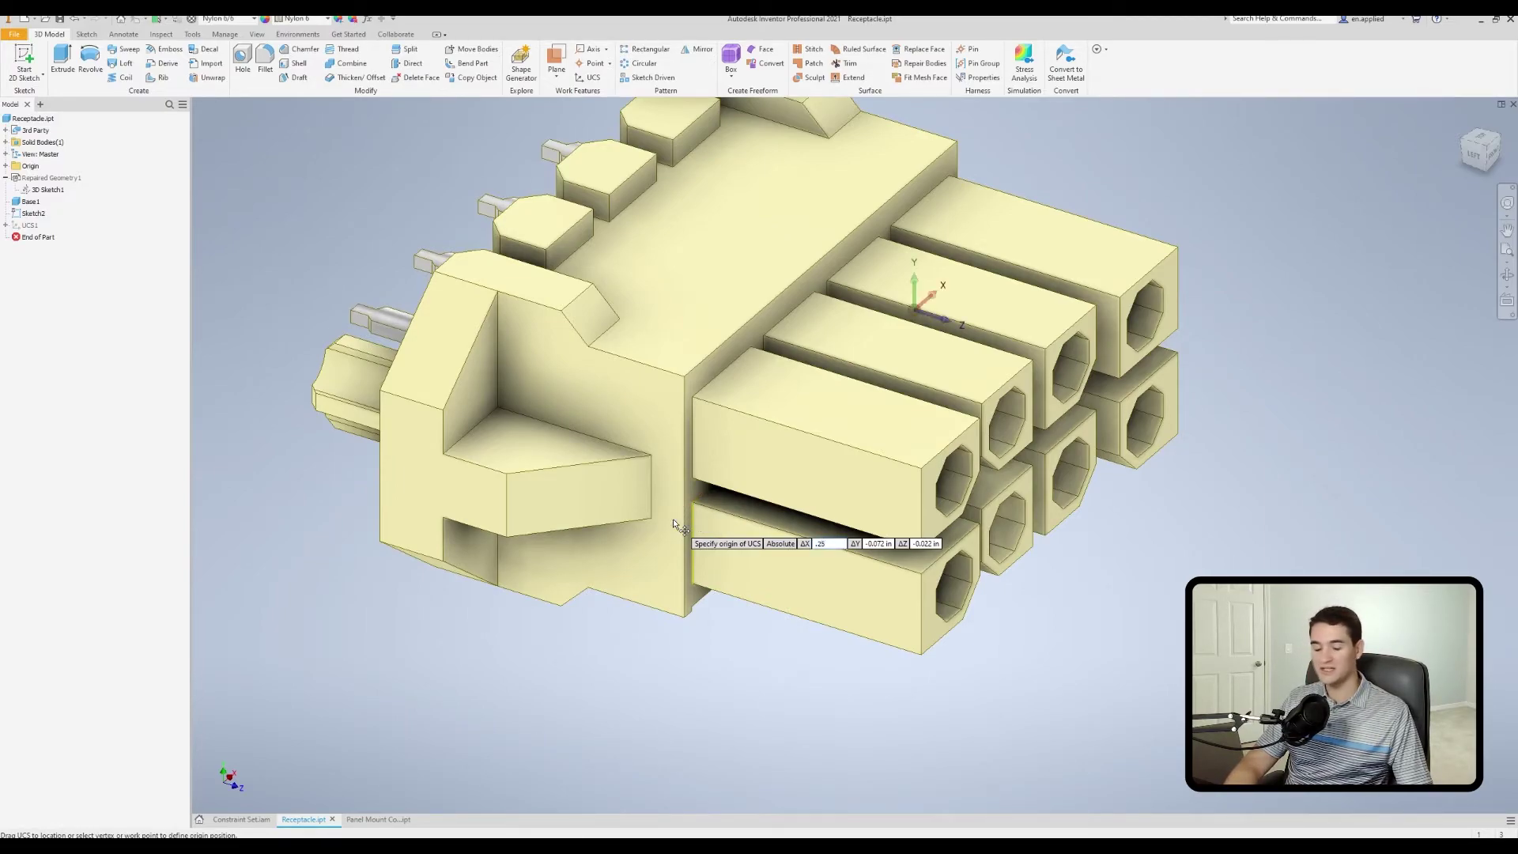
pyautogui.press('Tab')
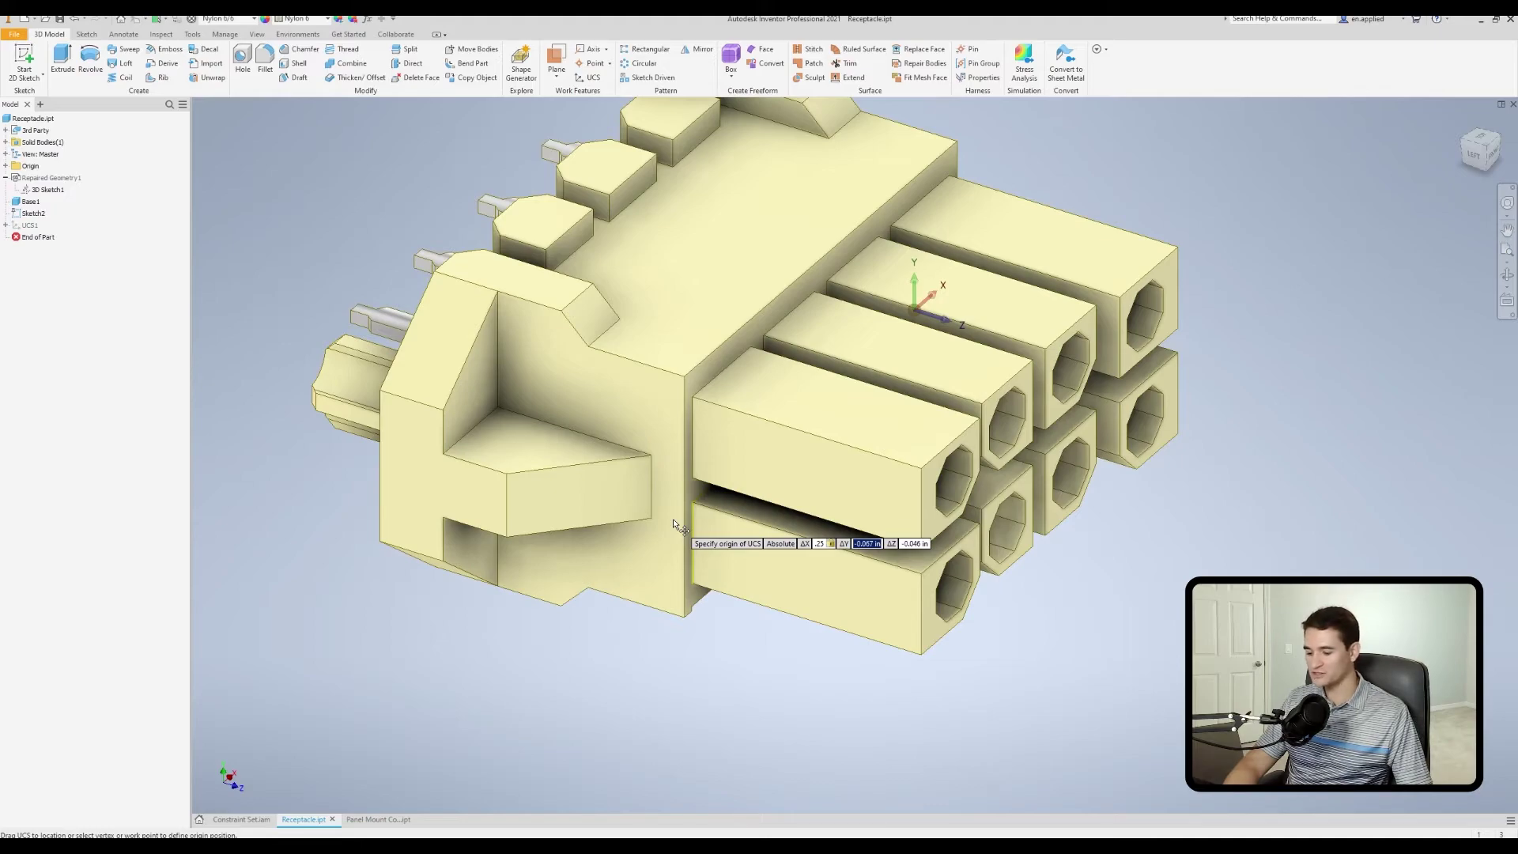
pyautogui.write('0')
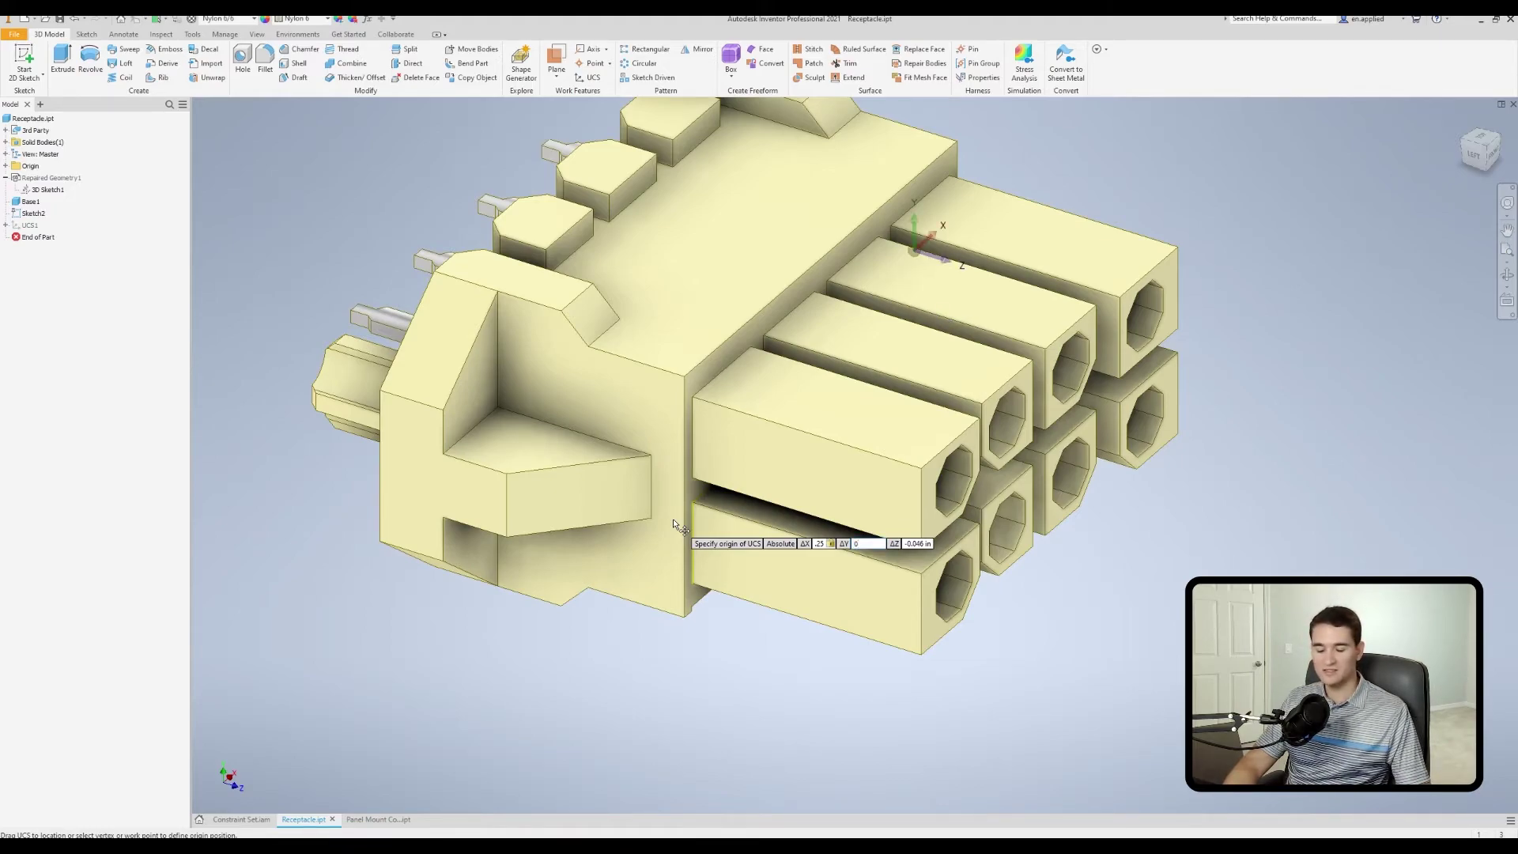
pyautogui.press('Tab')
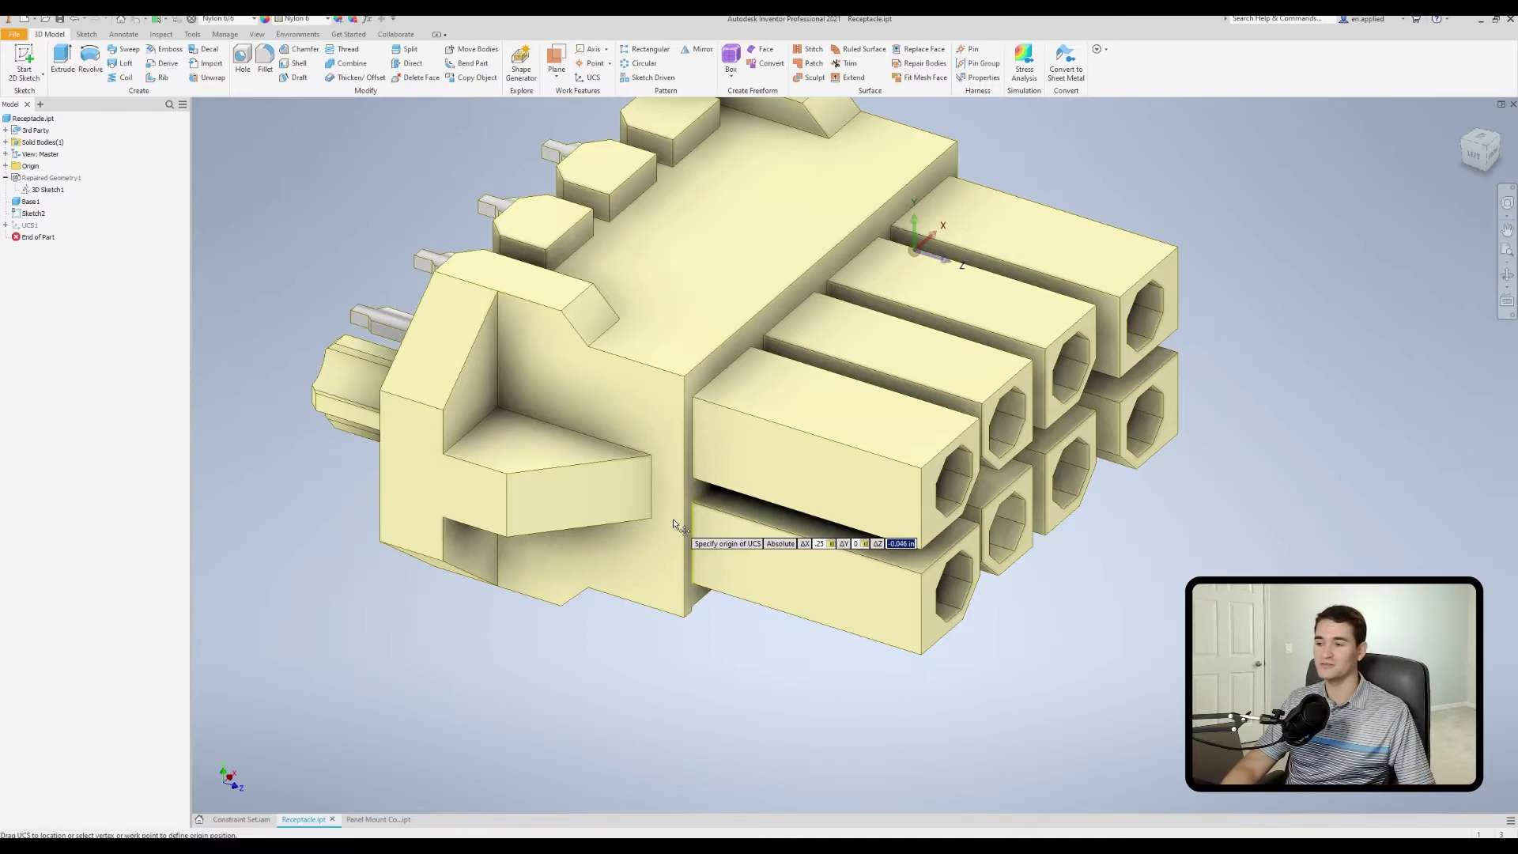
pyautogui.write('-.125')
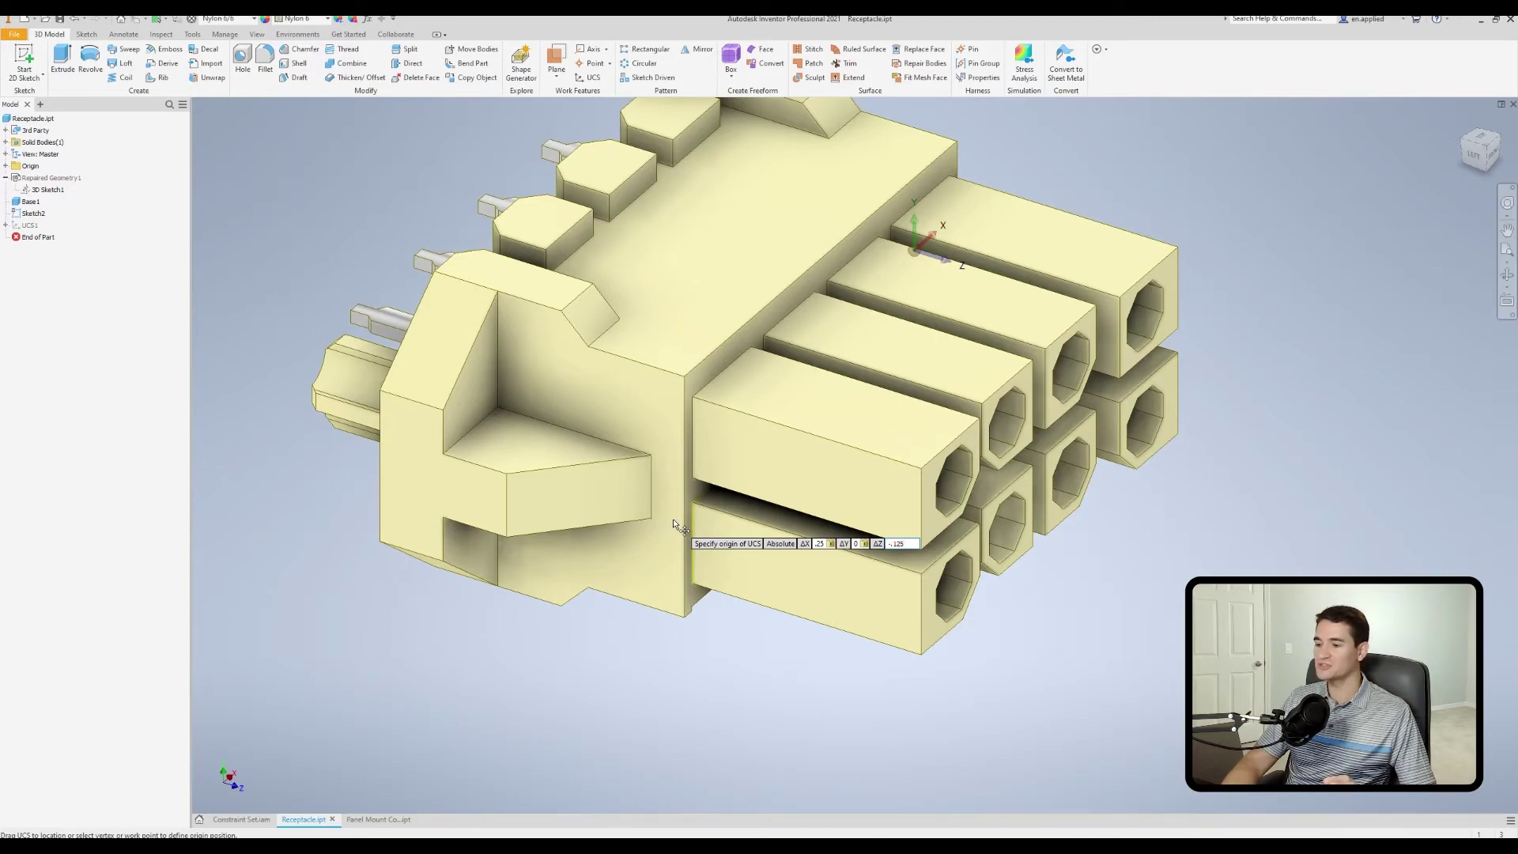
pyautogui.press('Return')
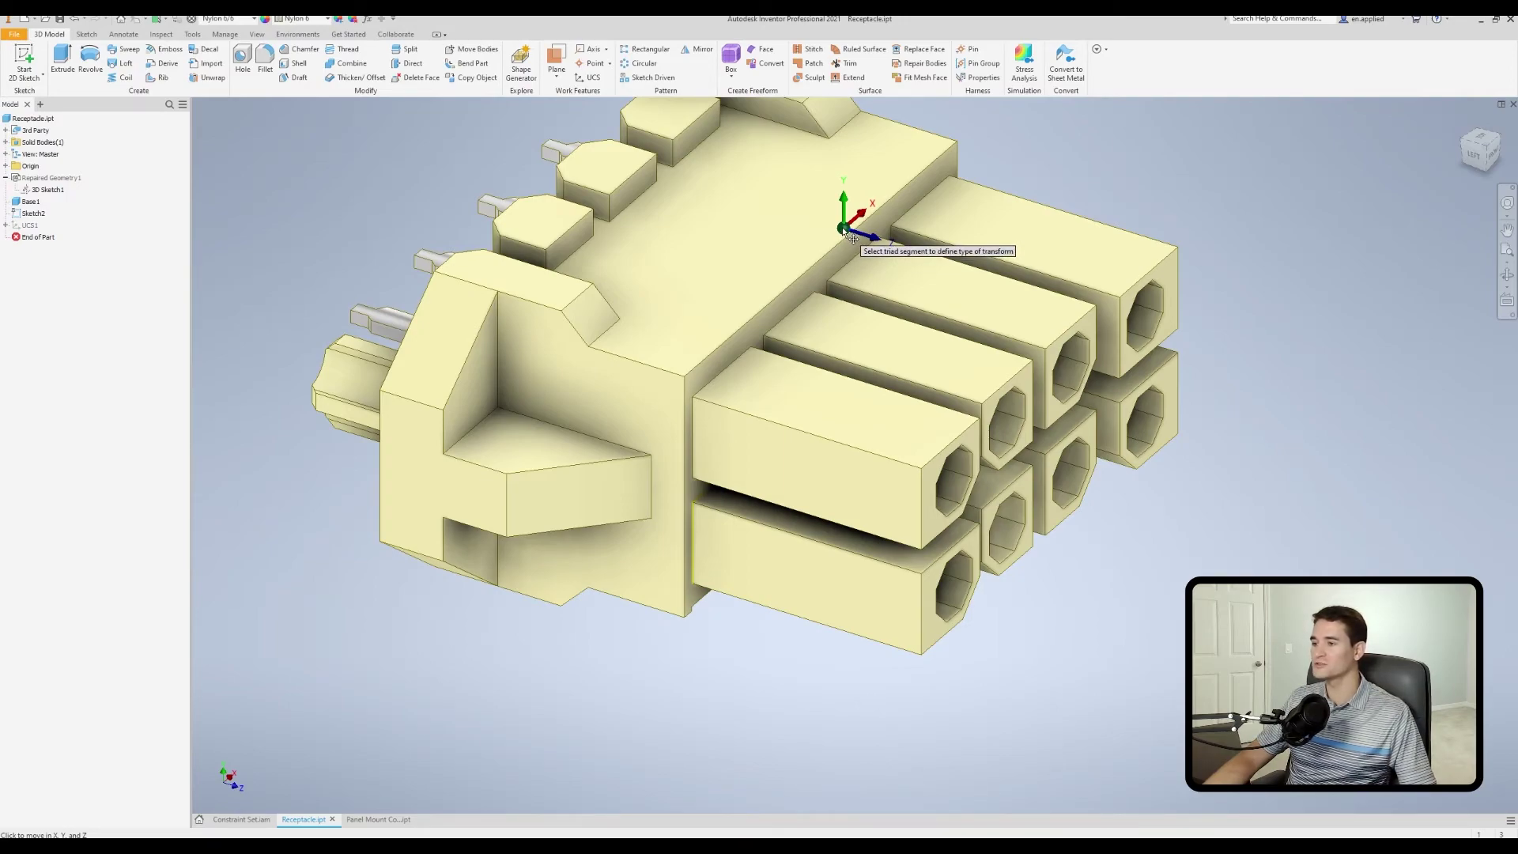
pyautogui.press('Escape')
pyautogui.press('F6')
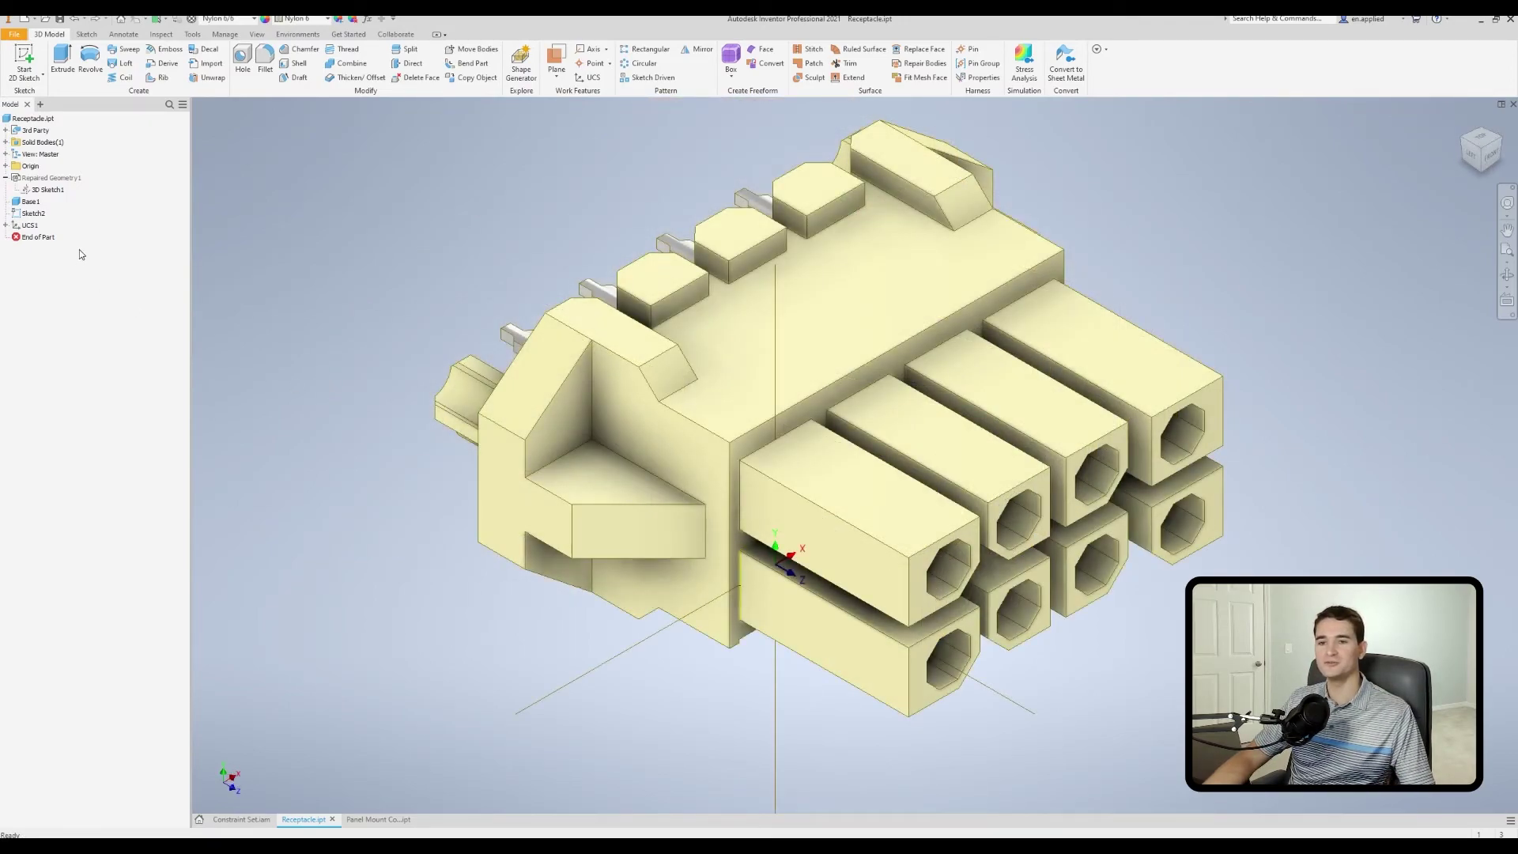
# - Try redefining UCS1's orientation by rotating it about its X axis, first by 90 degrees and then by -90 degrees
pyautogui.rightClick(31, 225)
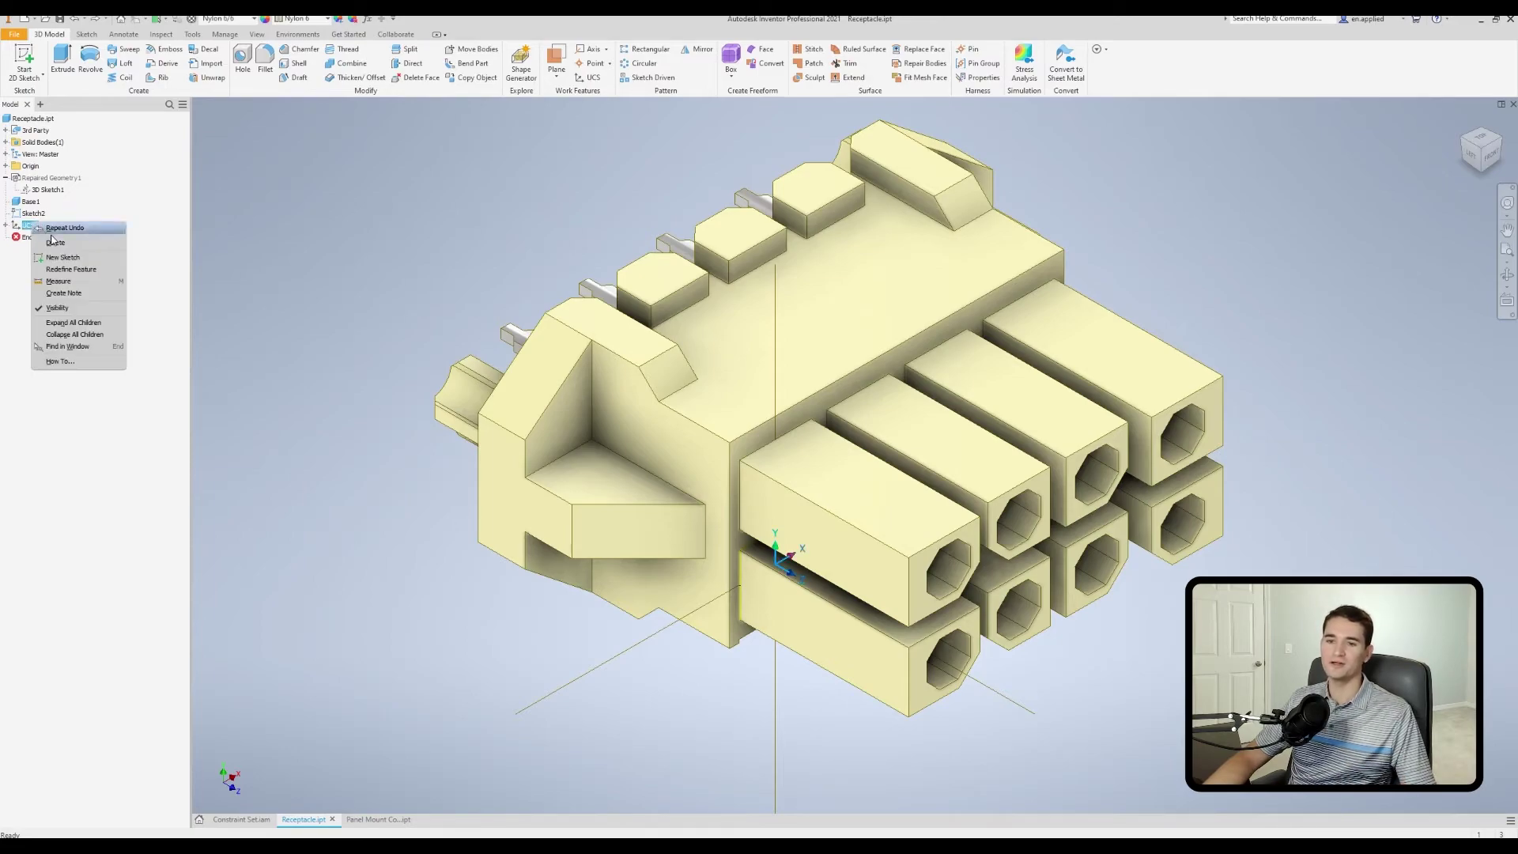
pyautogui.click(76, 271)
pyautogui.scroll(5, 773, 585)
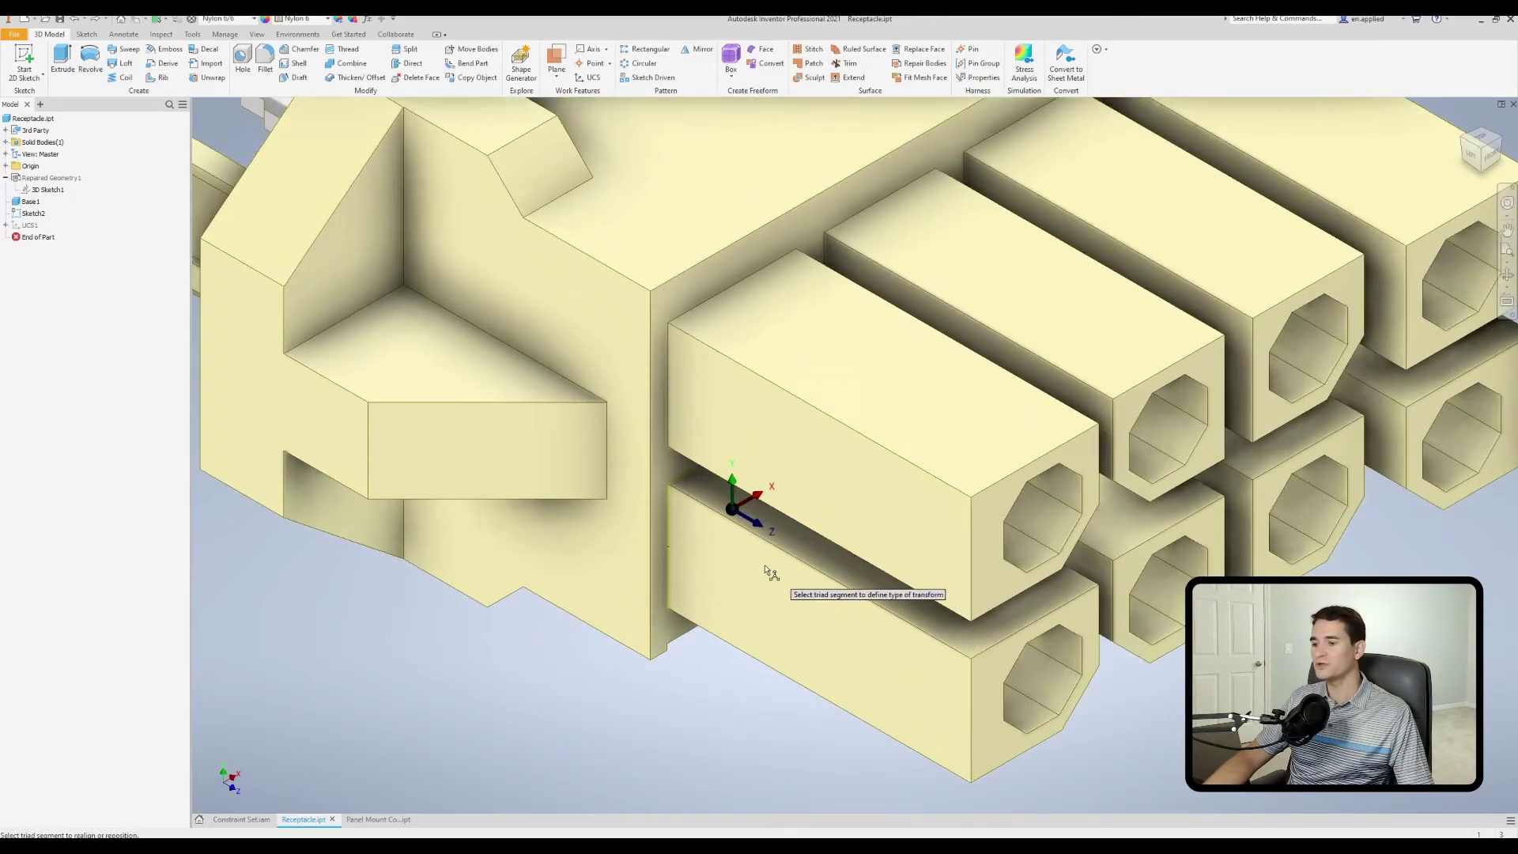
pyautogui.click(746, 501)
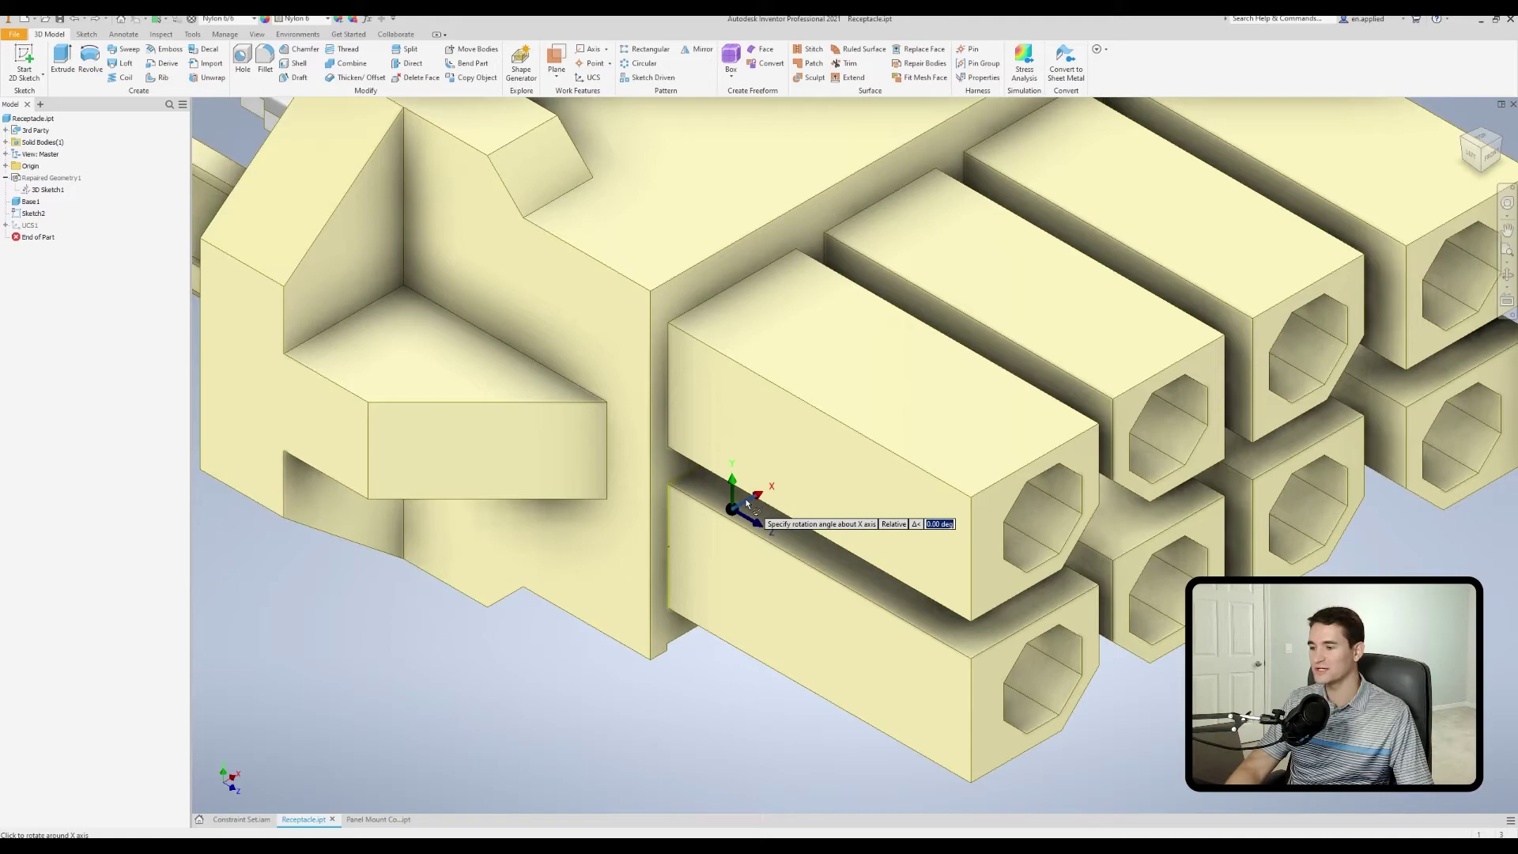
pyautogui.write('90')
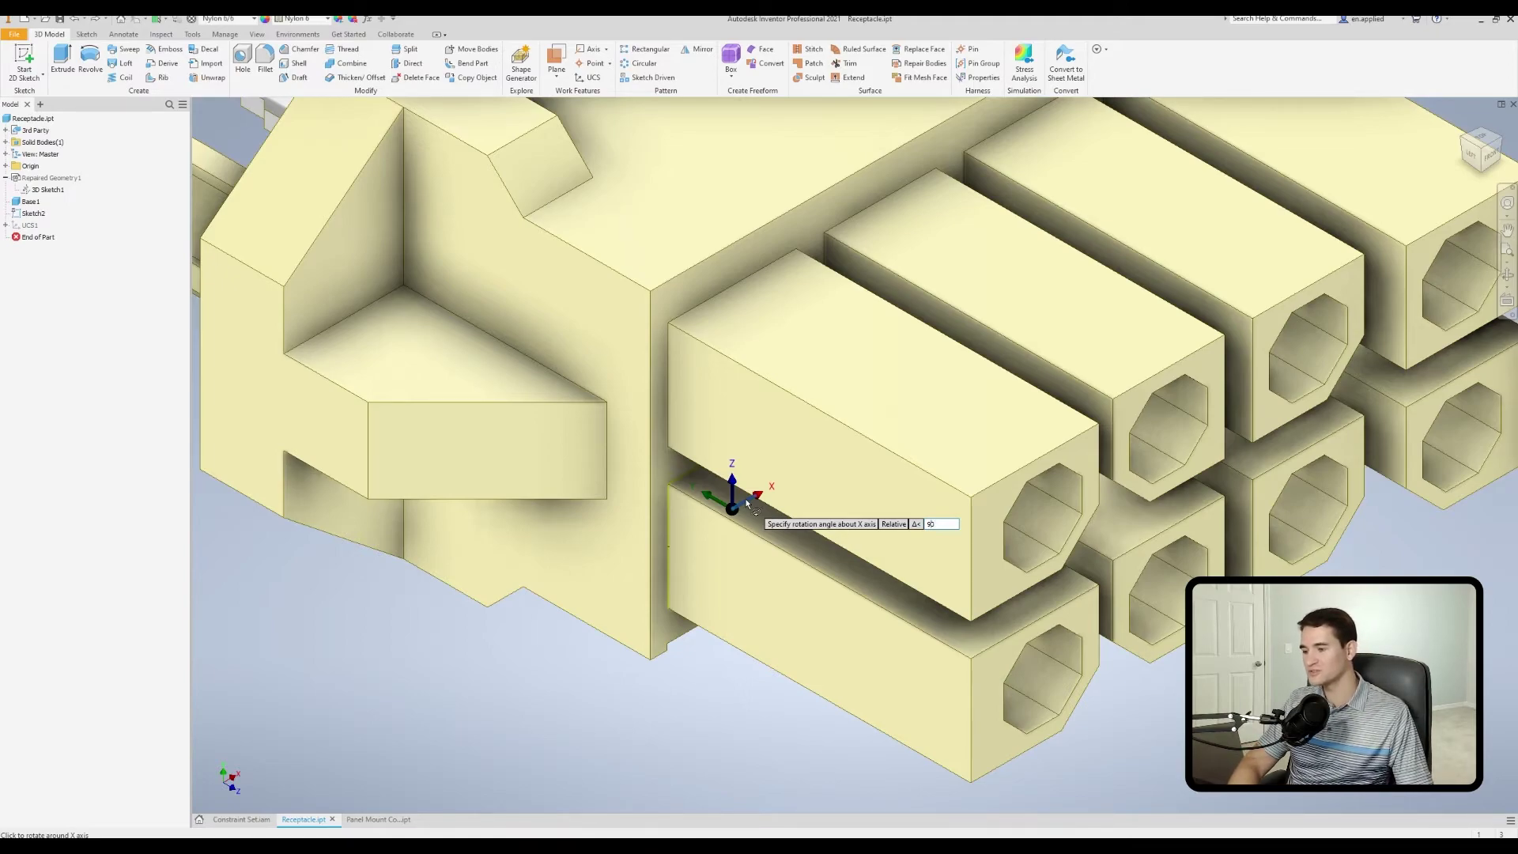
pyautogui.press('Return')
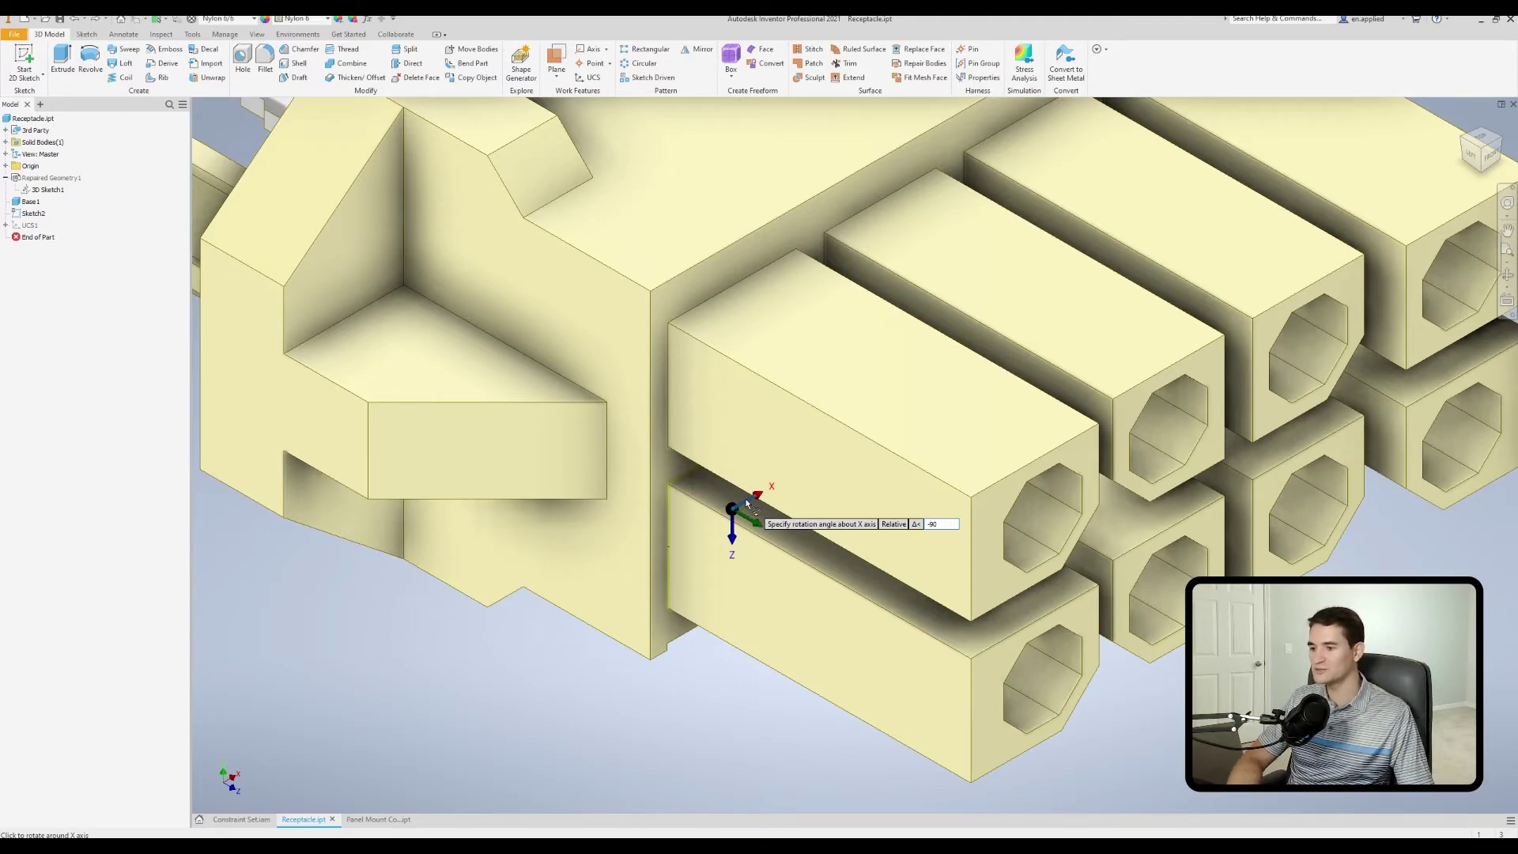
pyautogui.doubleClick(933, 525)
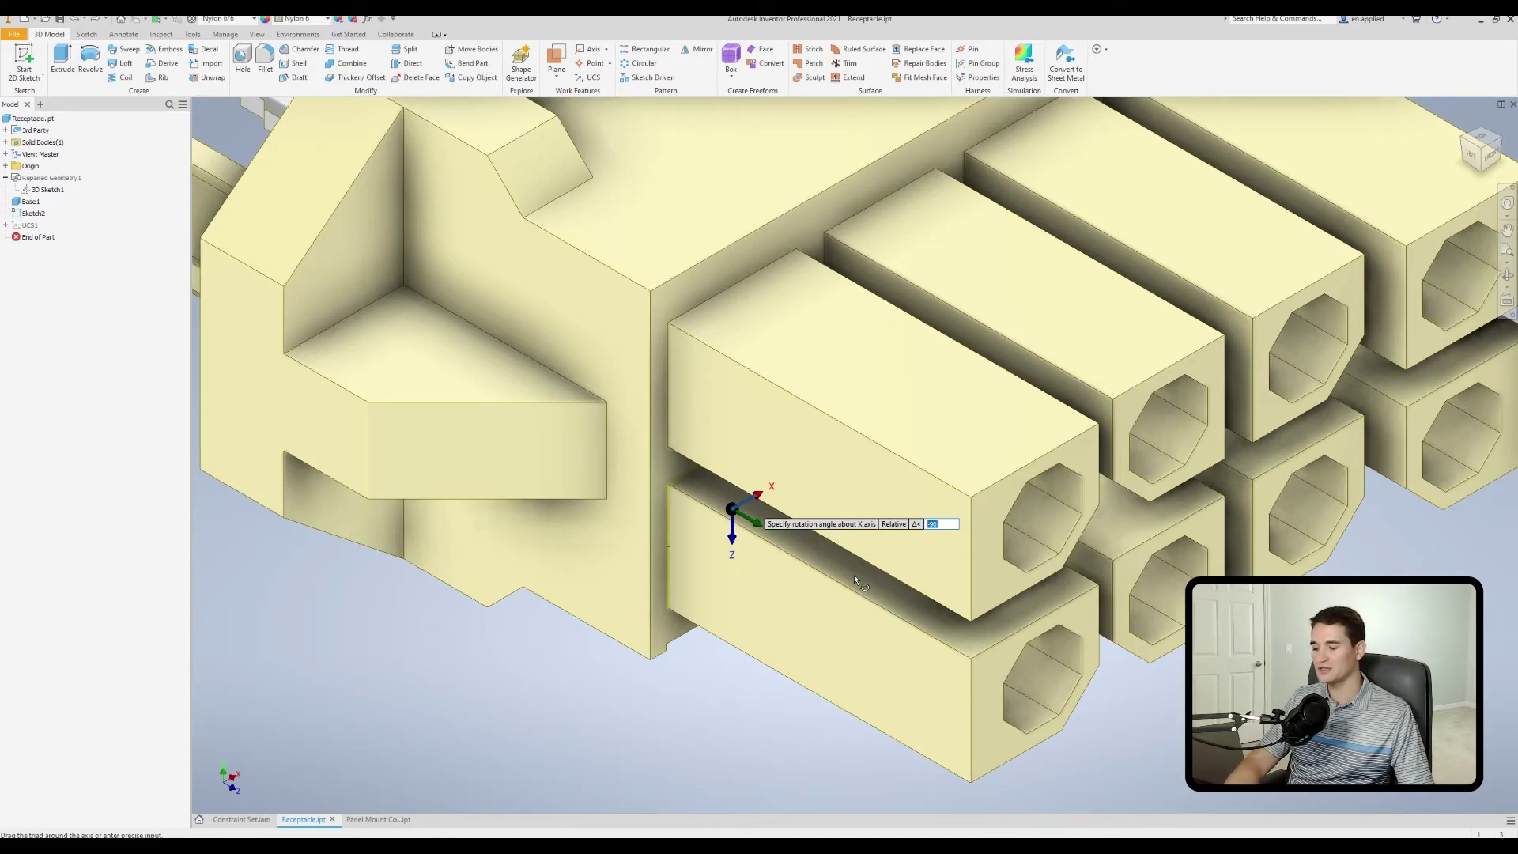
pyautogui.press('Return')
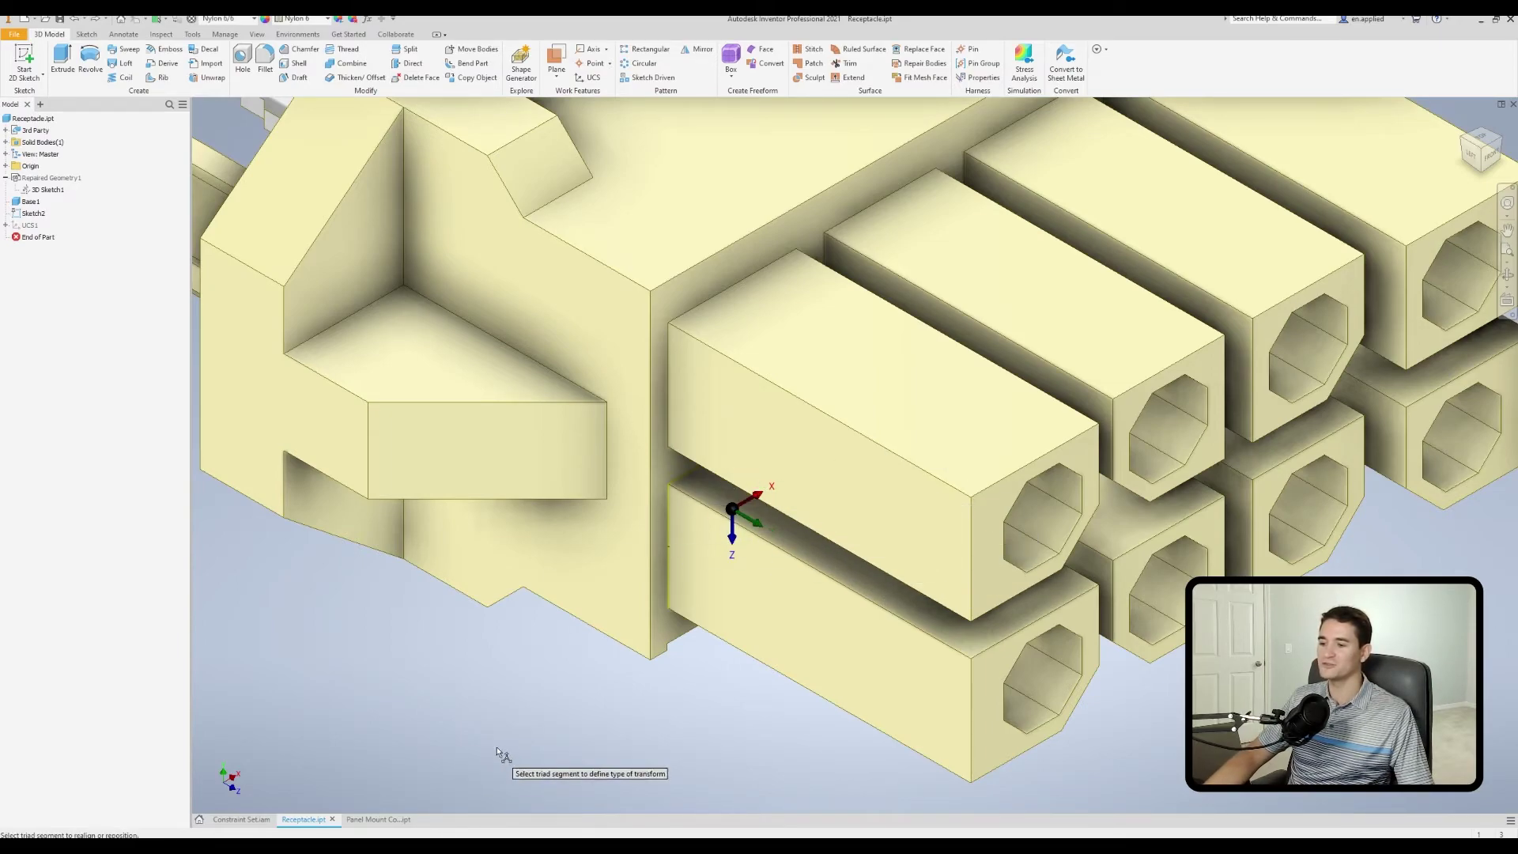
pyautogui.scroll(3, 358, 405)
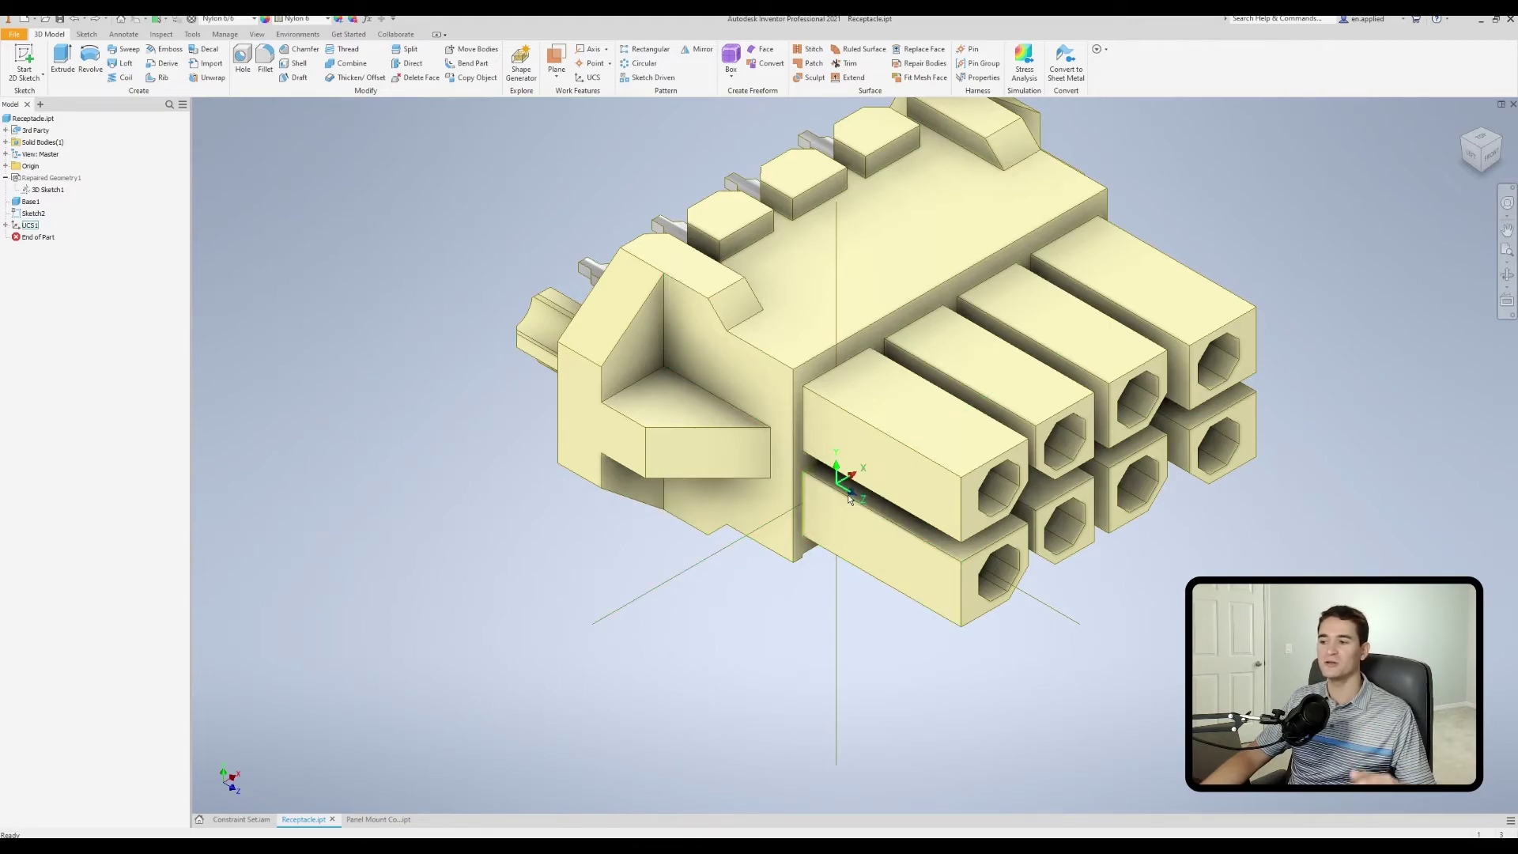
# - Try redefining the receptacle's UCS1 by moving its origin along the Z axis, first by 0.5 in and then by -0.5 in
pyautogui.rightClick(30, 227)
pyautogui.click(70, 273)
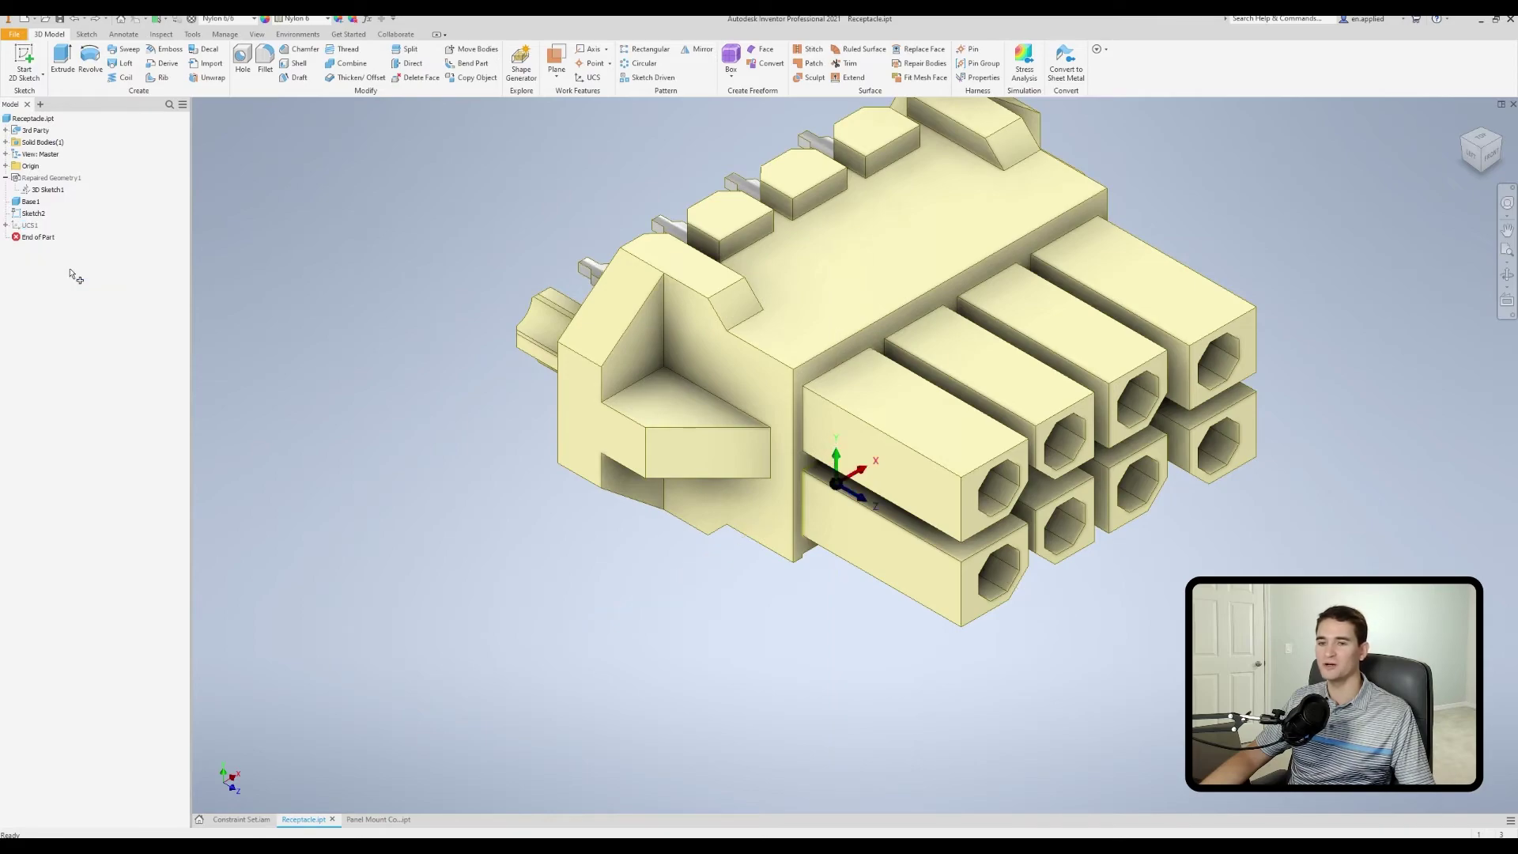
pyautogui.scroll(2, 870, 528)
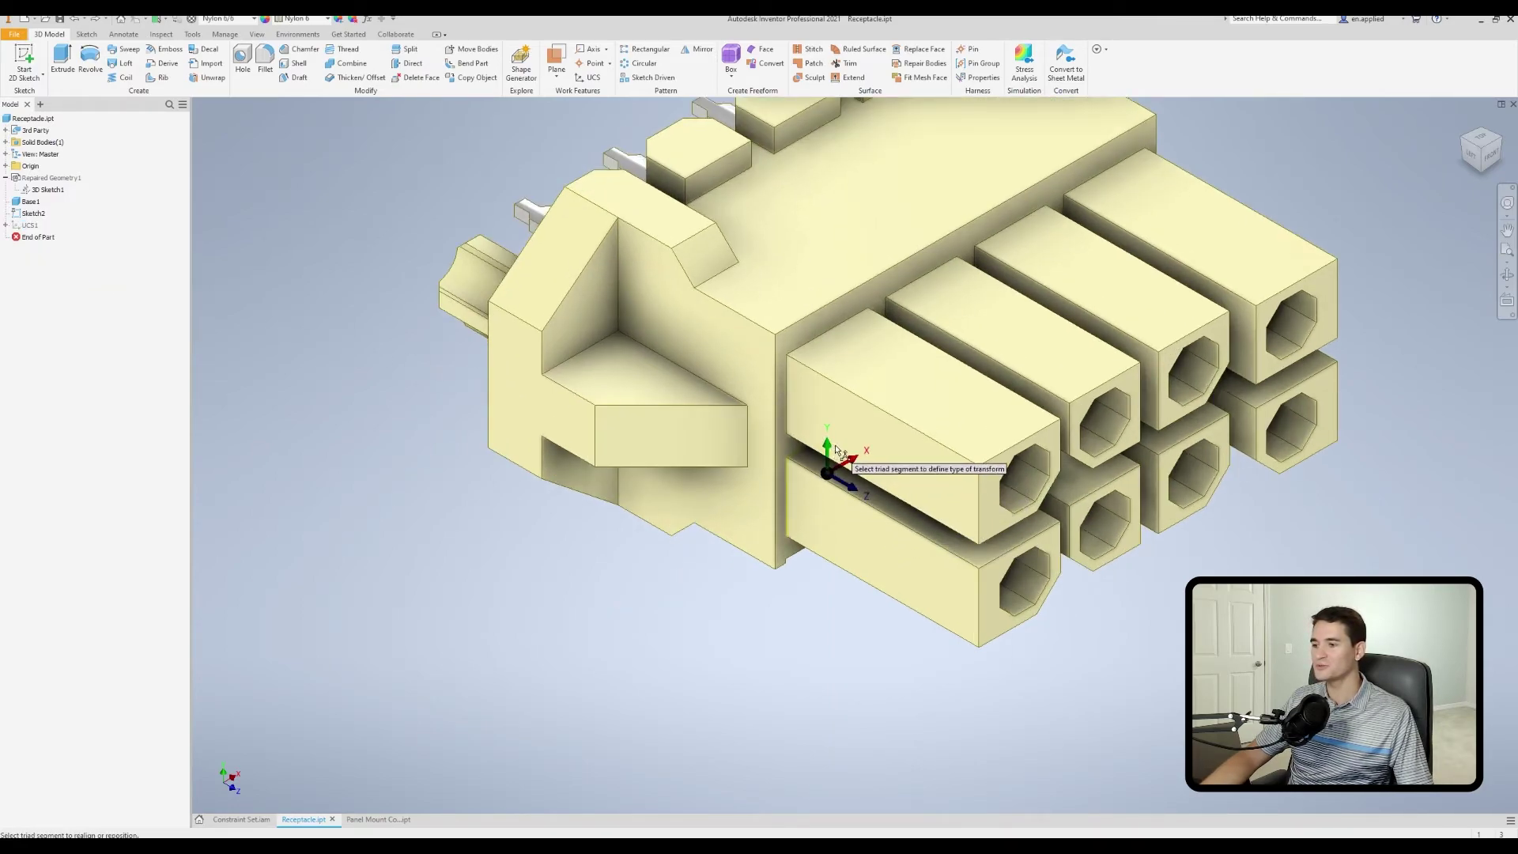
pyautogui.click(854, 492)
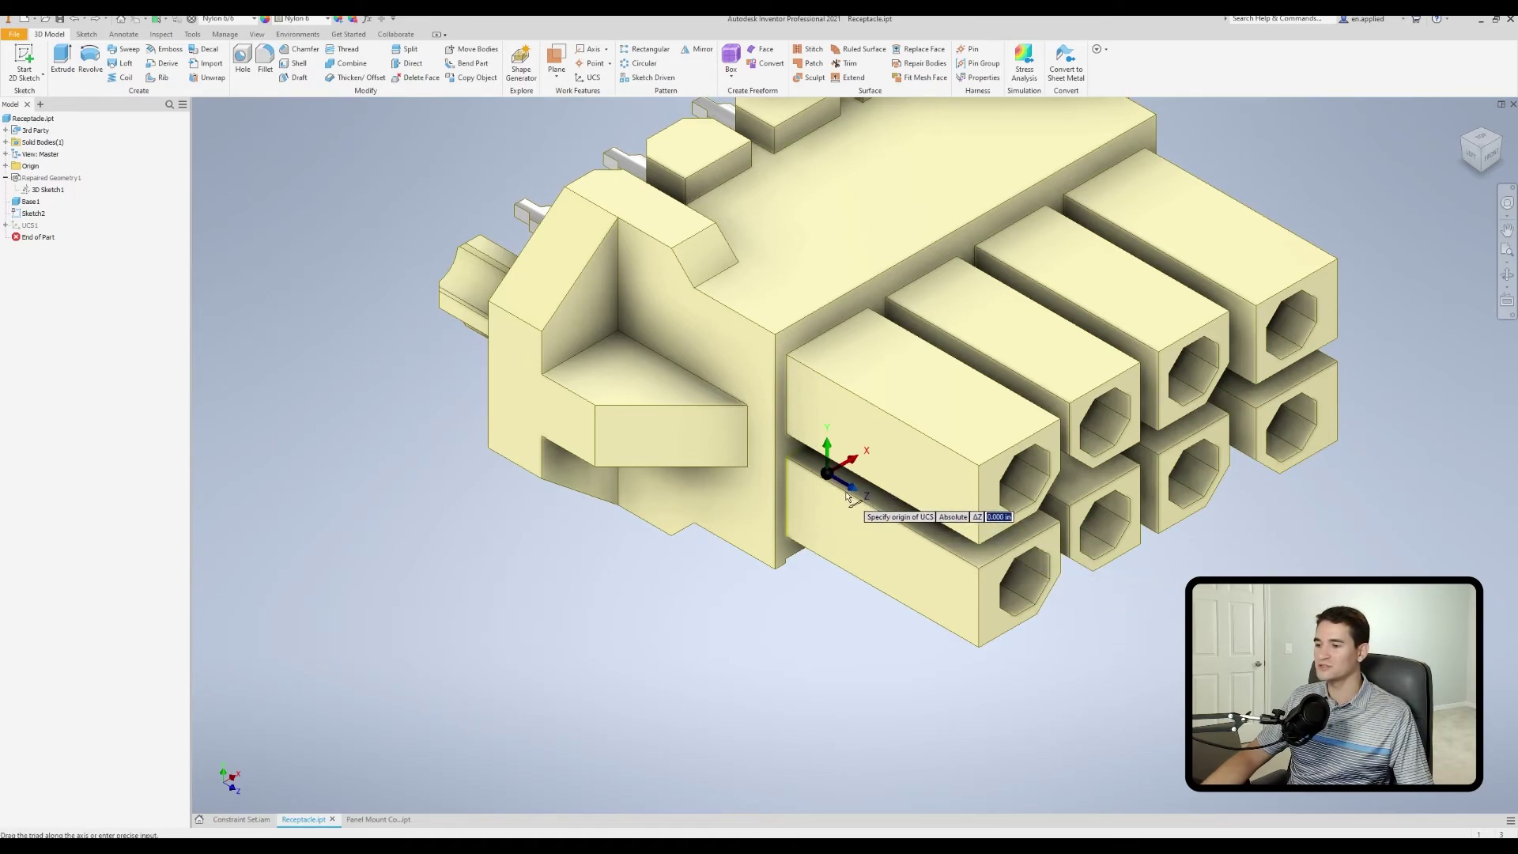
pyautogui.scroll(-3, 848, 502)
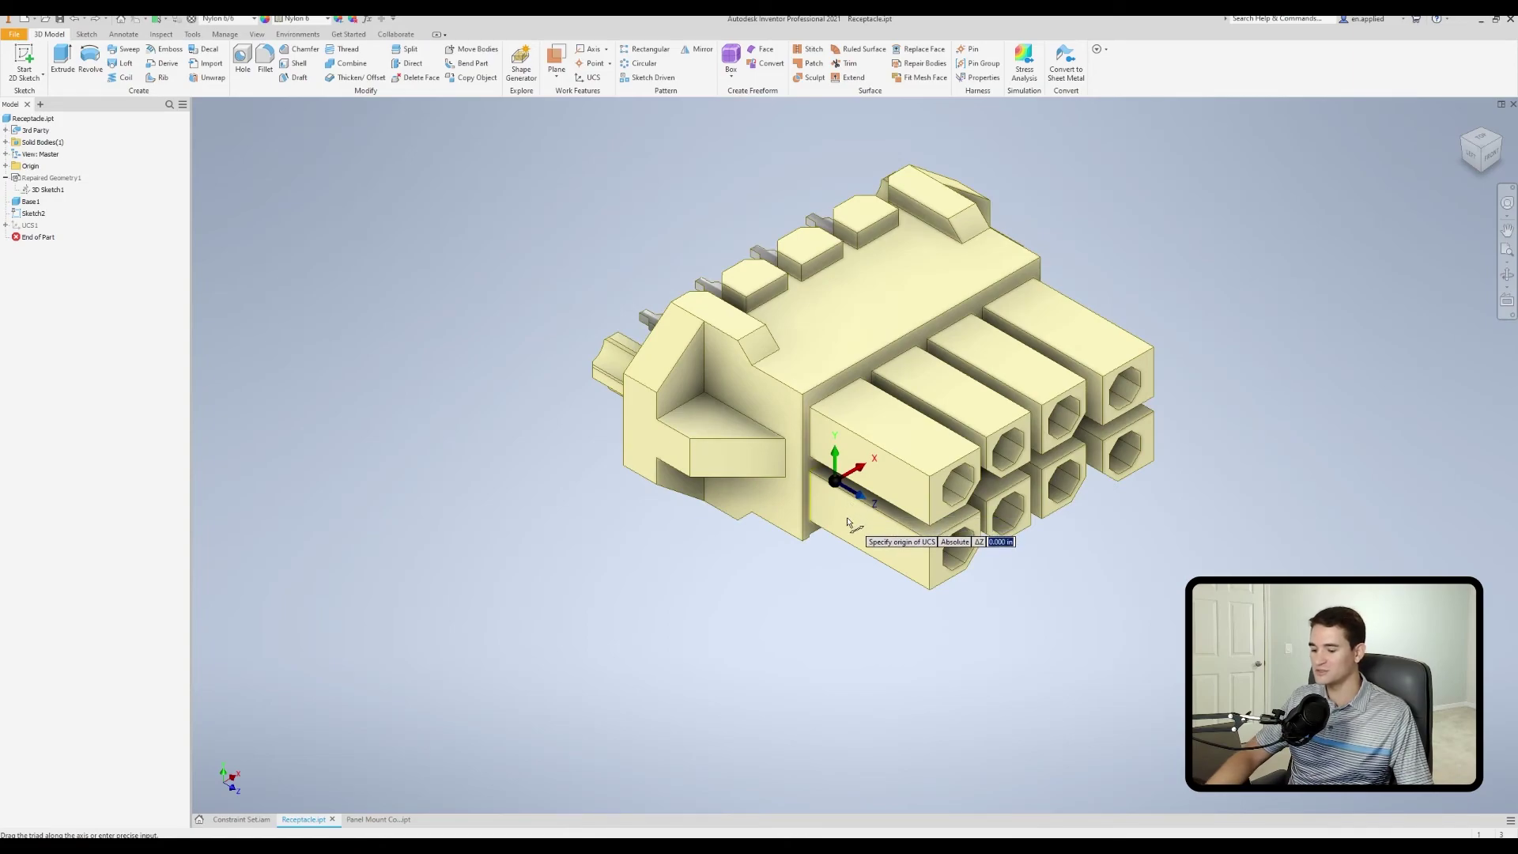
pyautogui.write('.5')
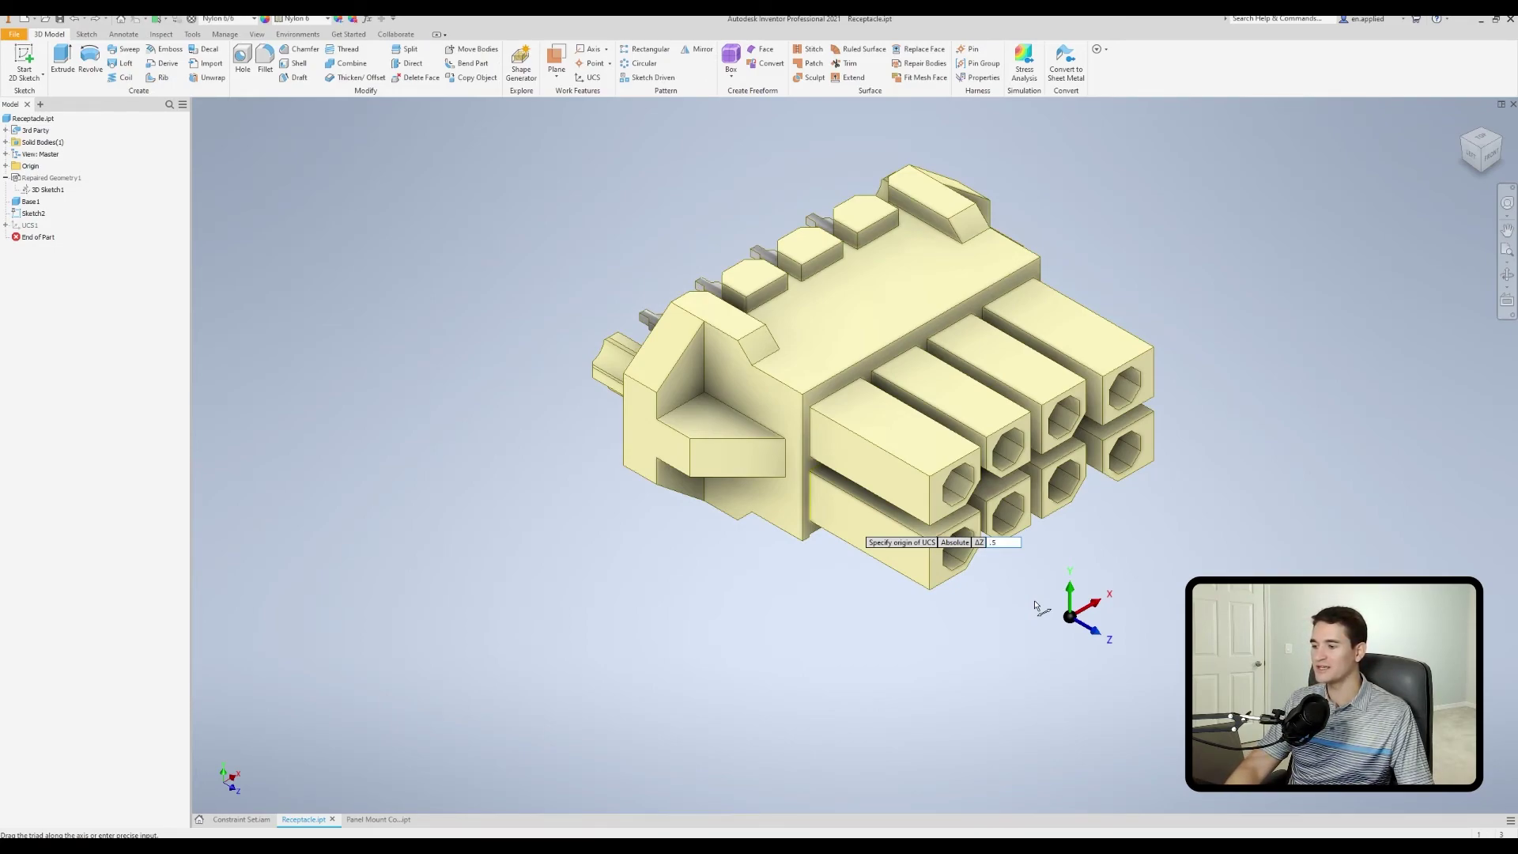
pyautogui.press('Home')
pyautogui.write('-')
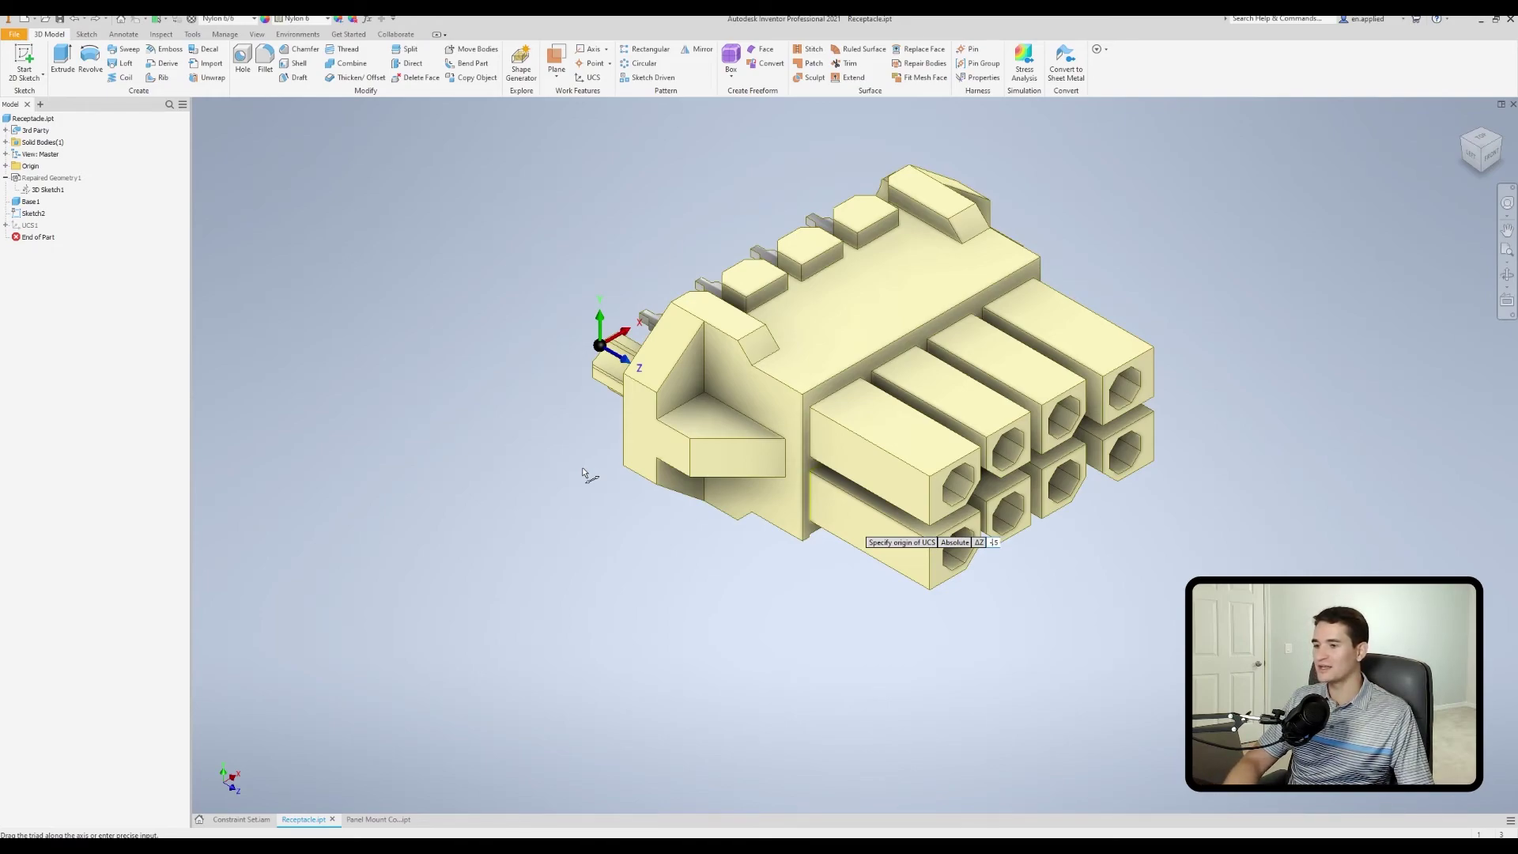
pyautogui.press('Return')
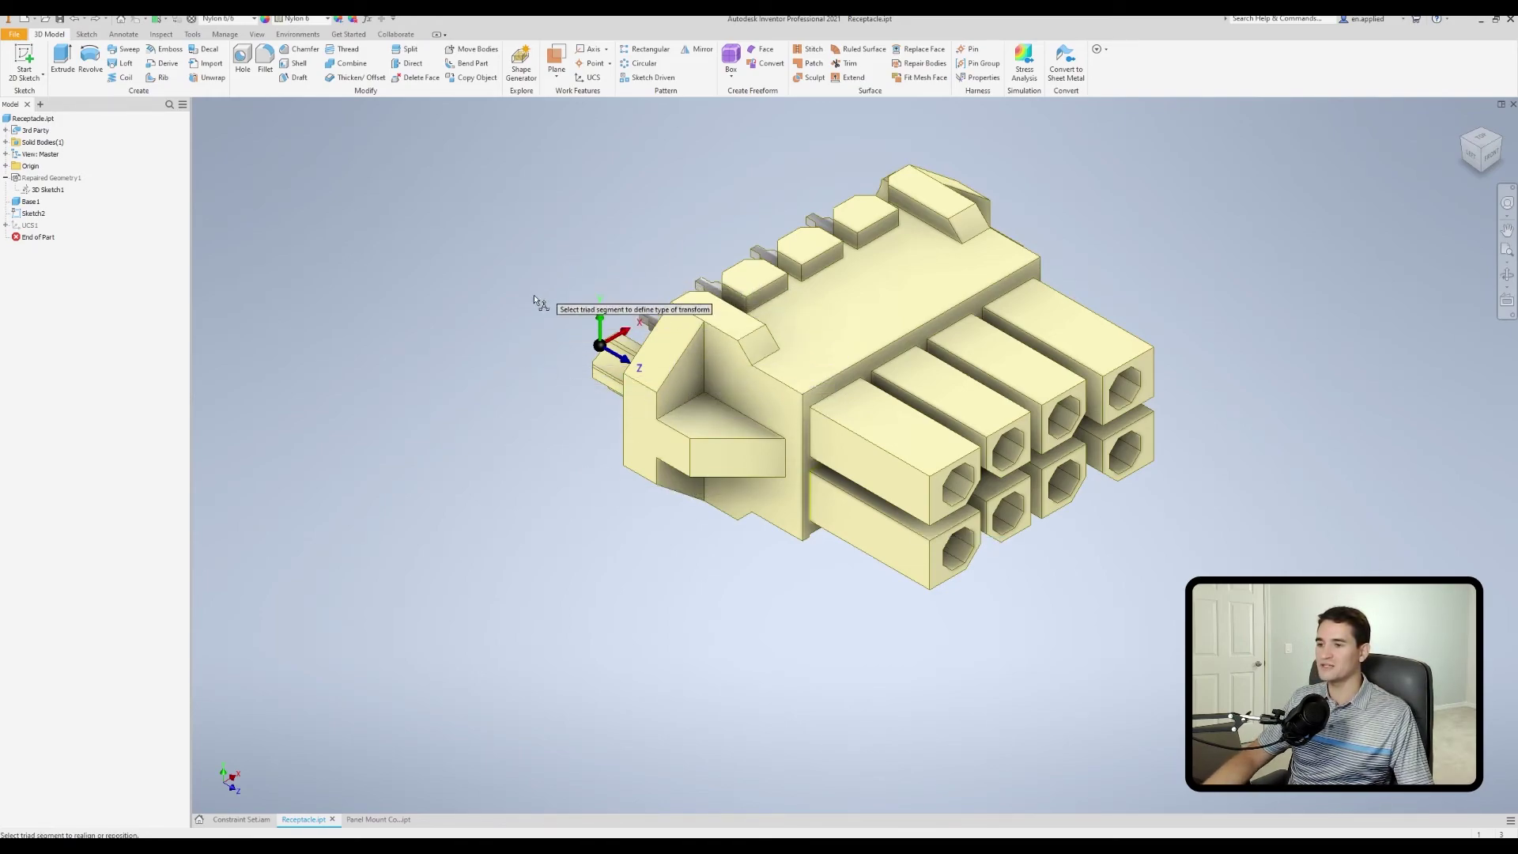
pyautogui.press('Return')
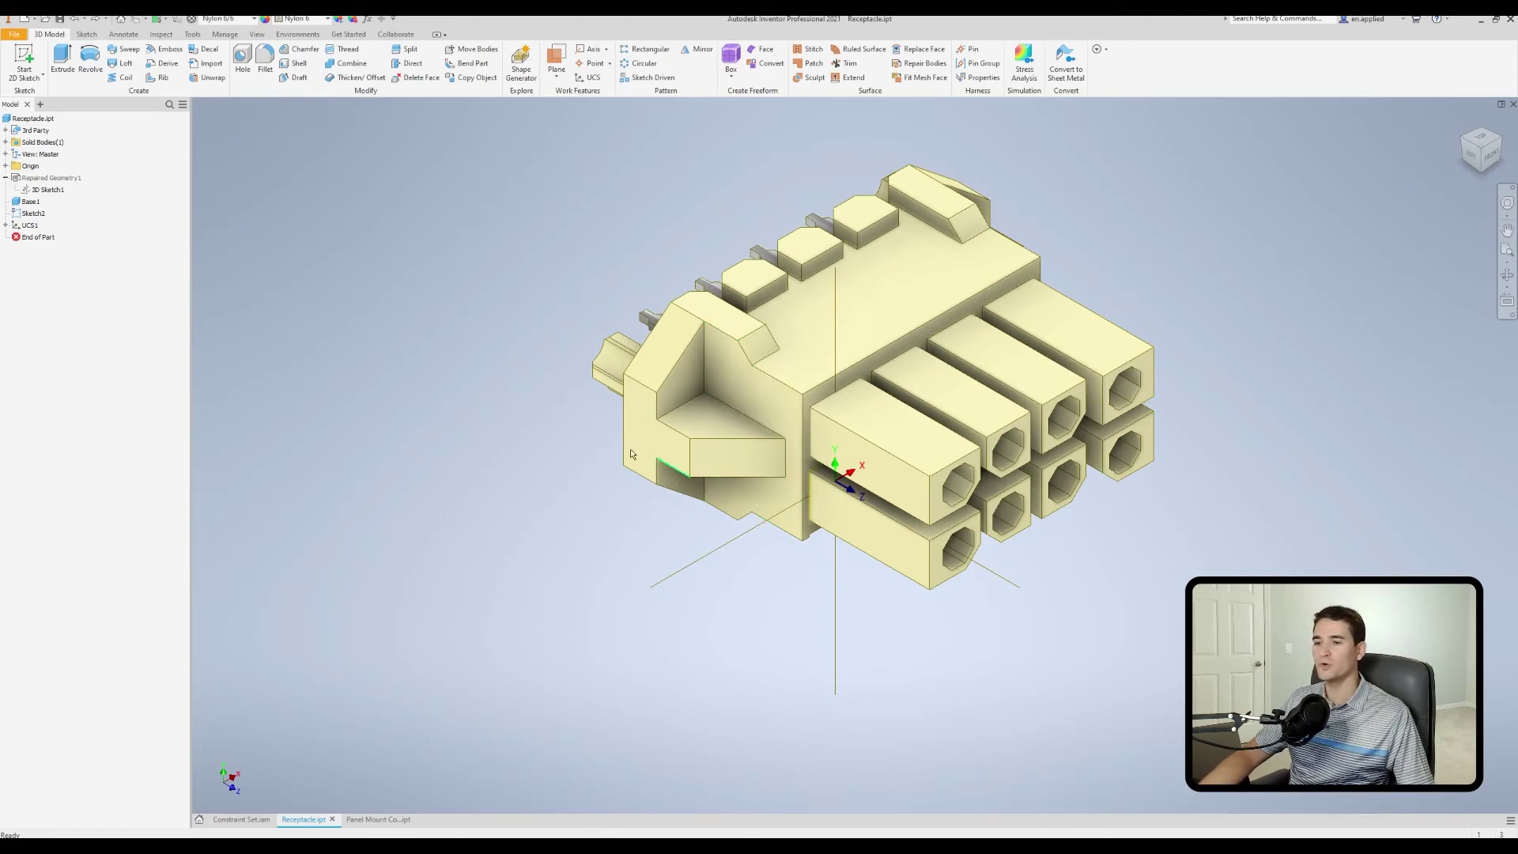
# - Redefine the receptacle's UCS1 by moving its origin 0.256 in along the Z axis, and finish the redefinition
pyautogui.rightClick(38, 228)
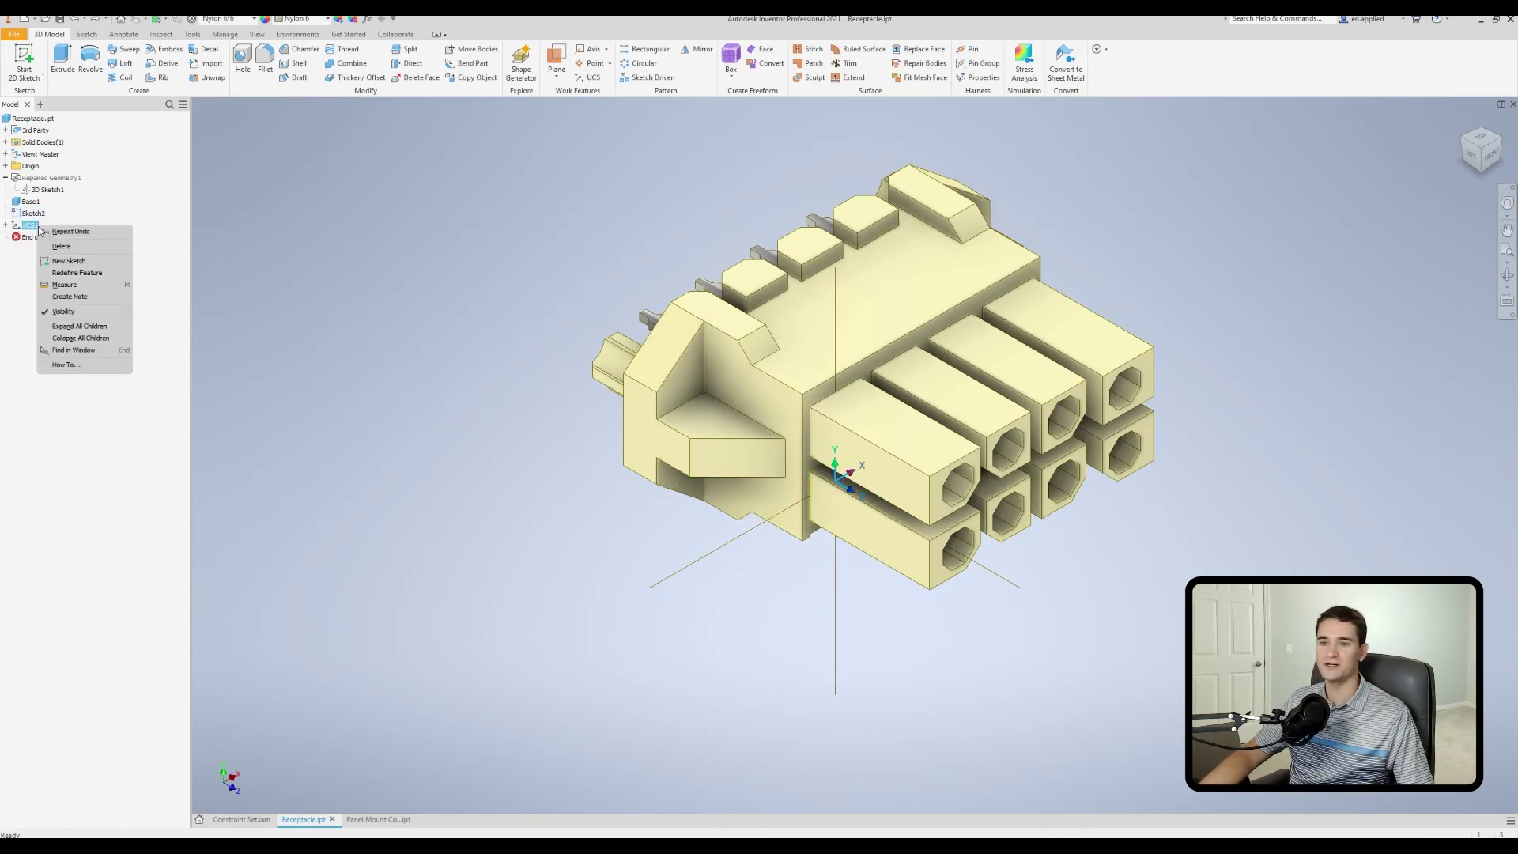
pyautogui.click(75, 275)
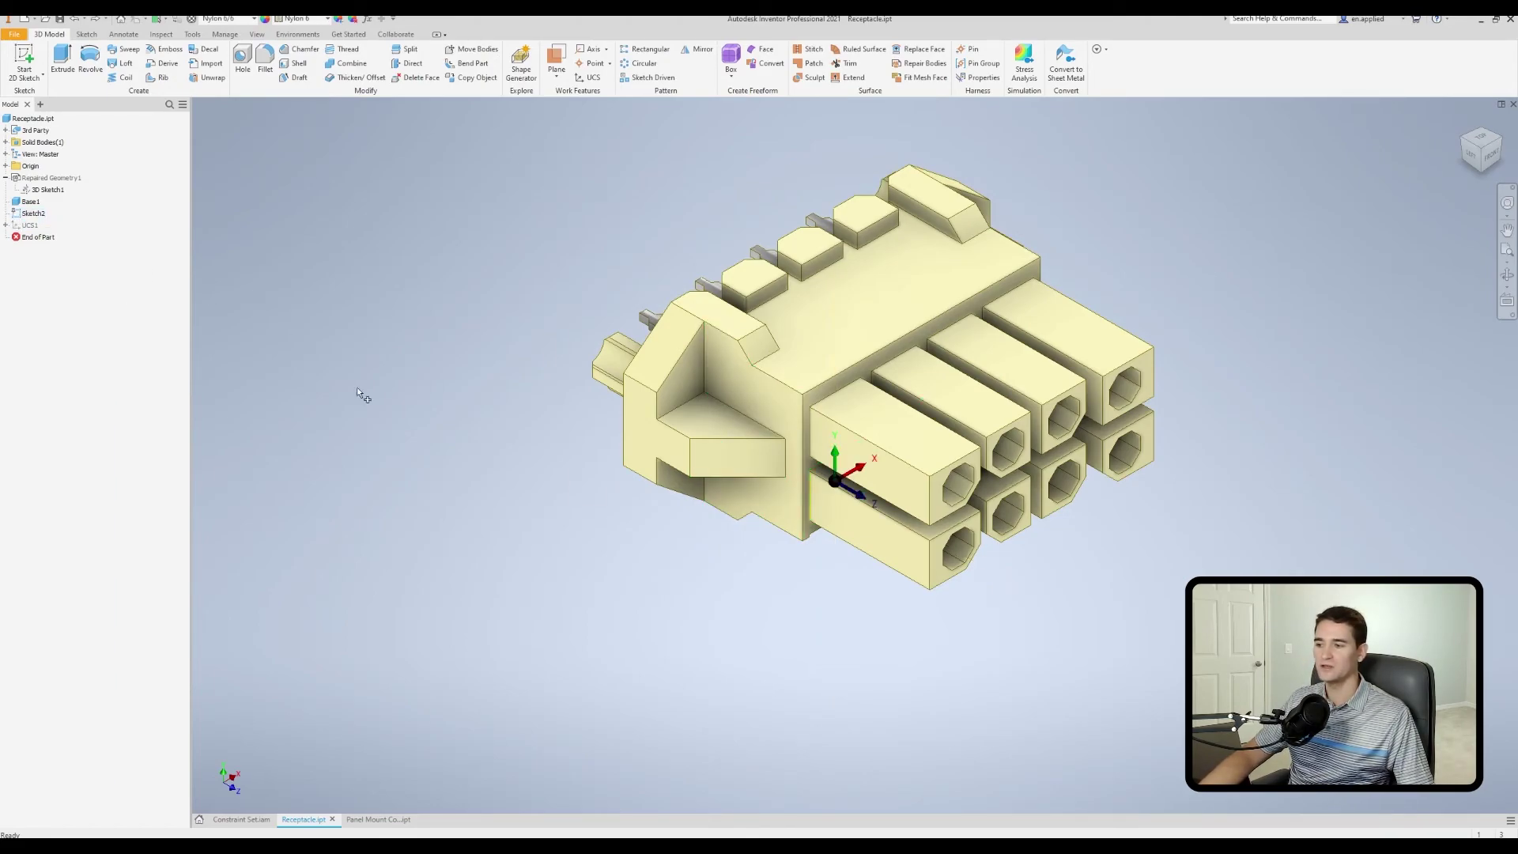
pyautogui.click(863, 500)
pyautogui.write('.')
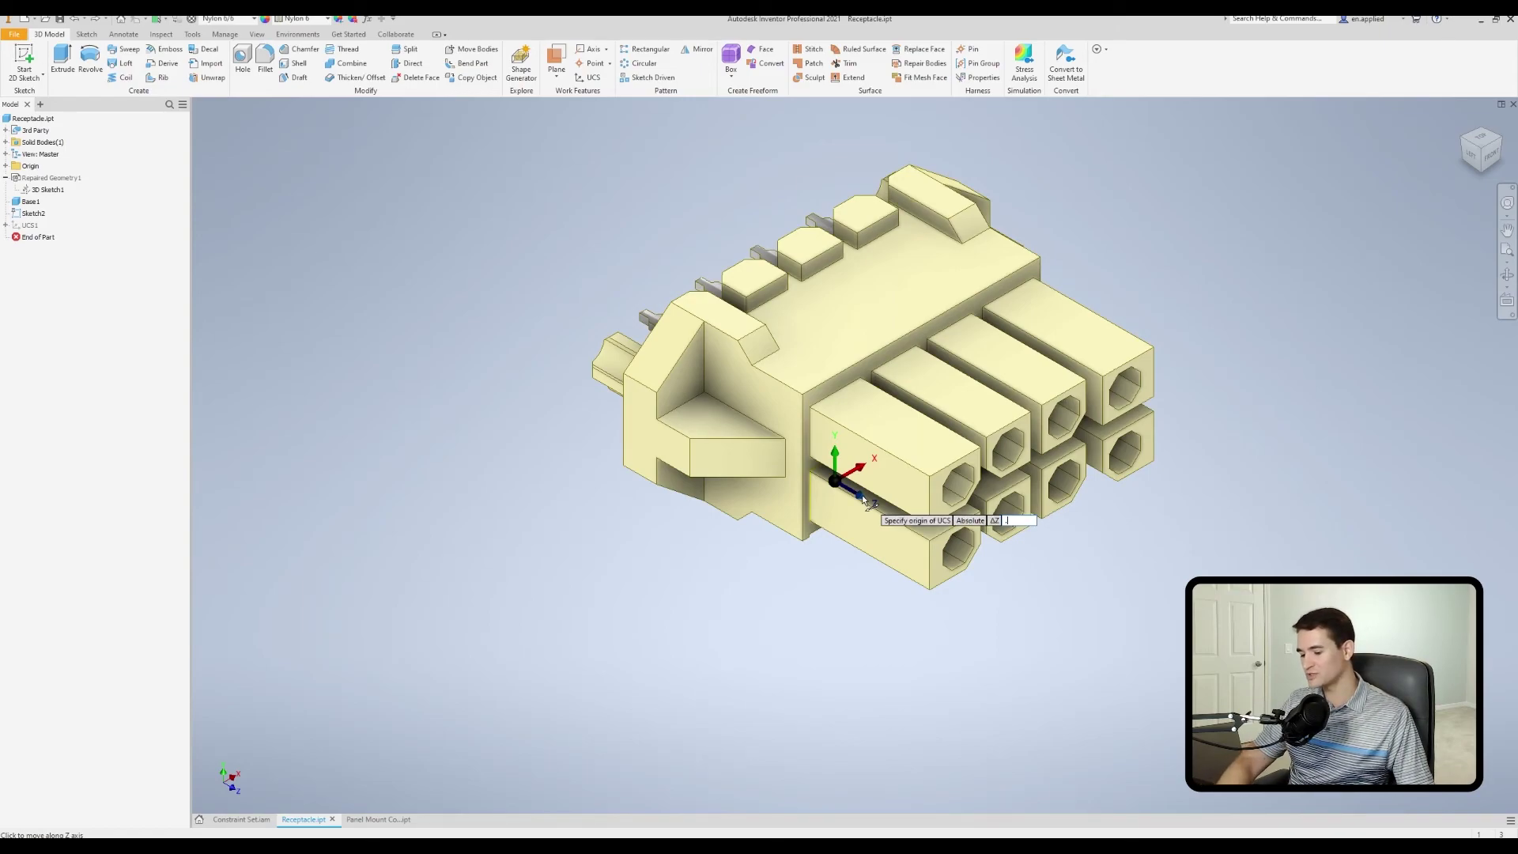
pyautogui.write('256')
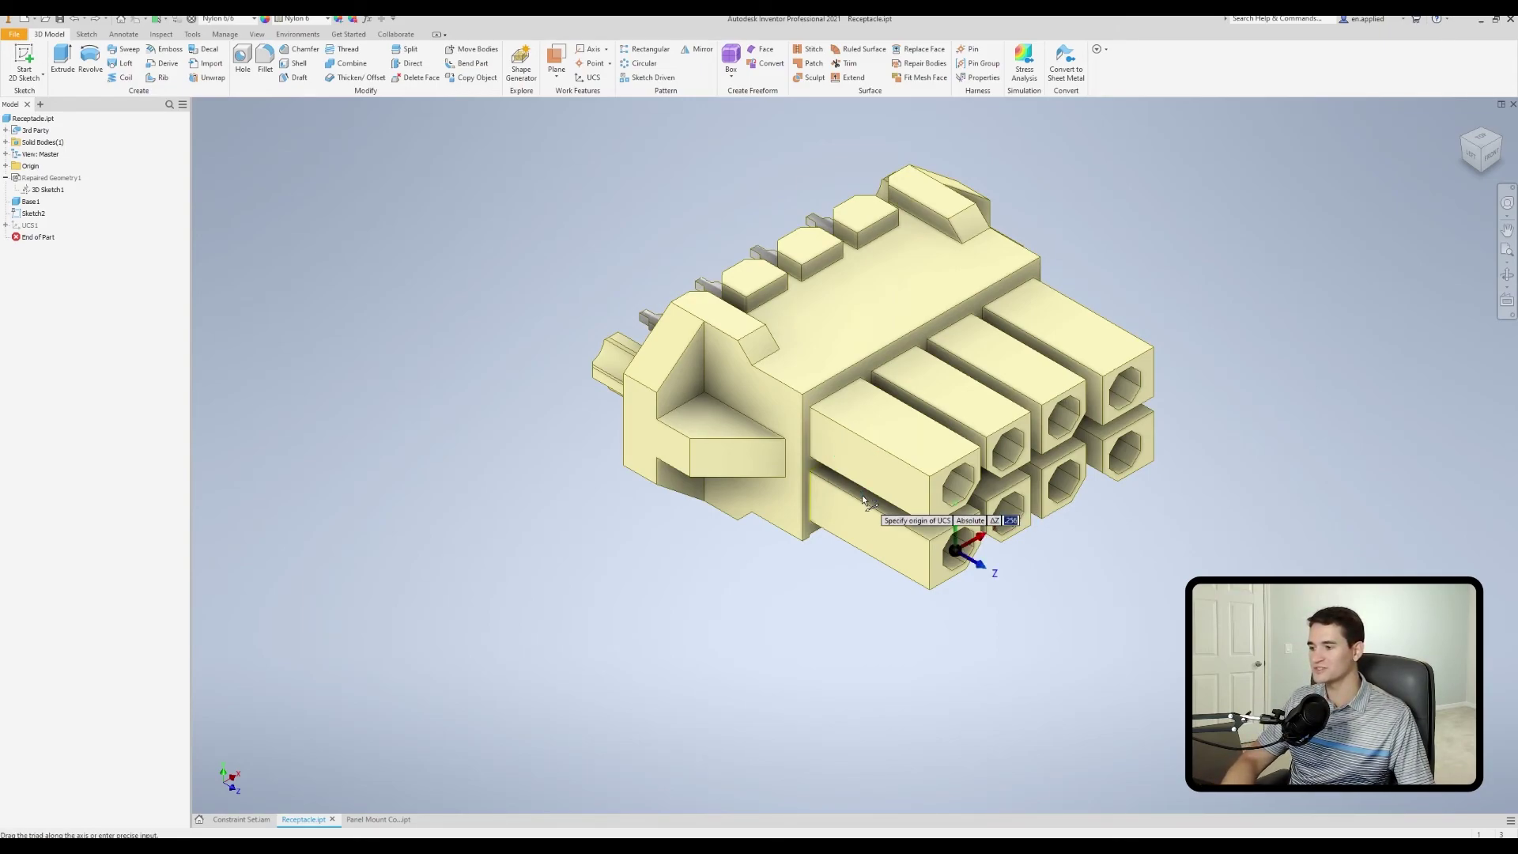
pyautogui.press('Return')
pyautogui.rightClick(820, 605)
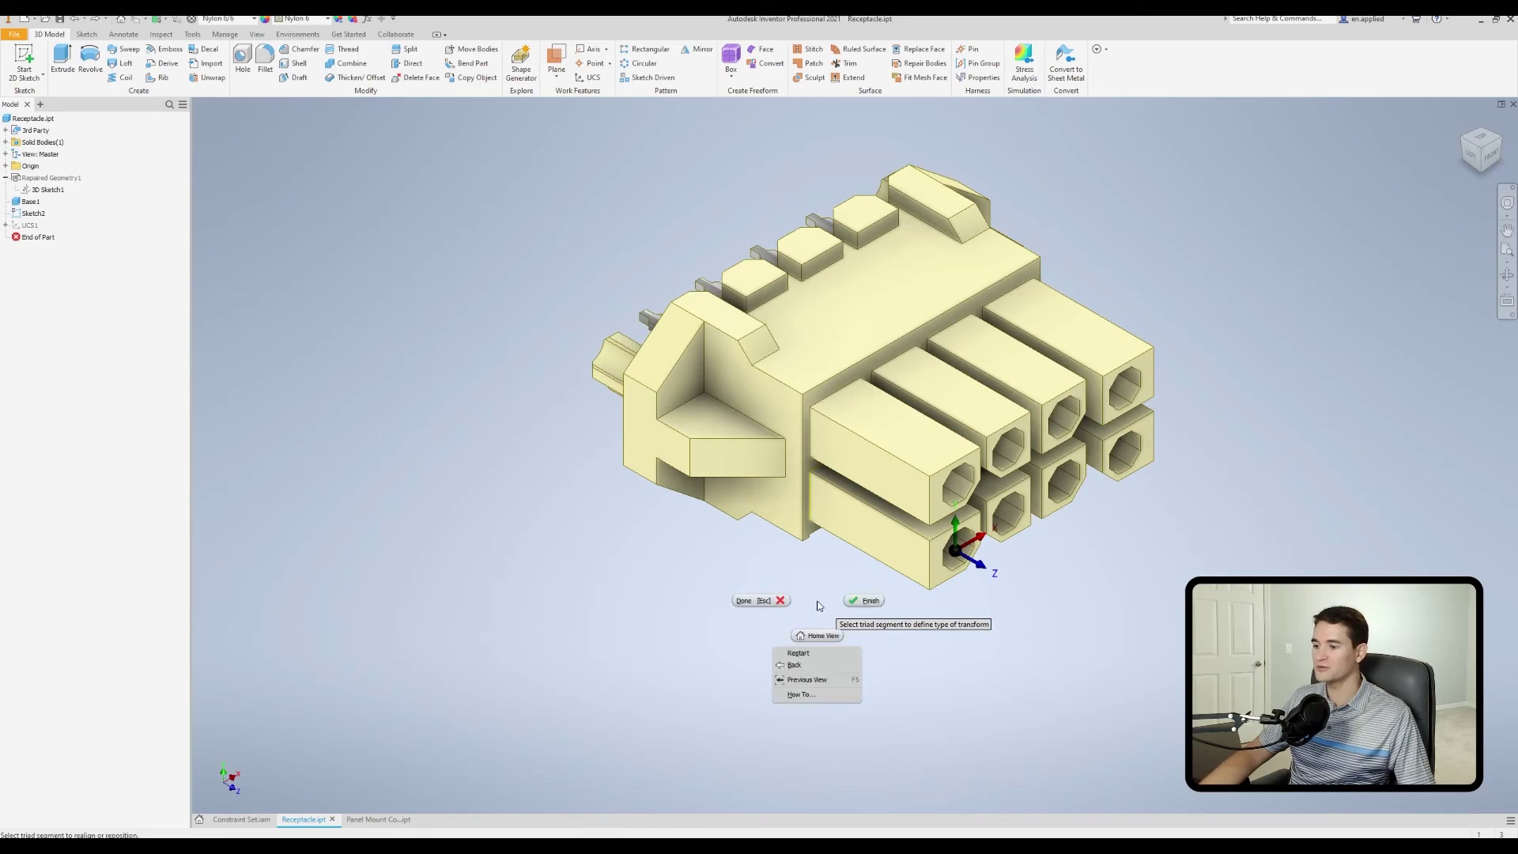
pyautogui.click(865, 601)
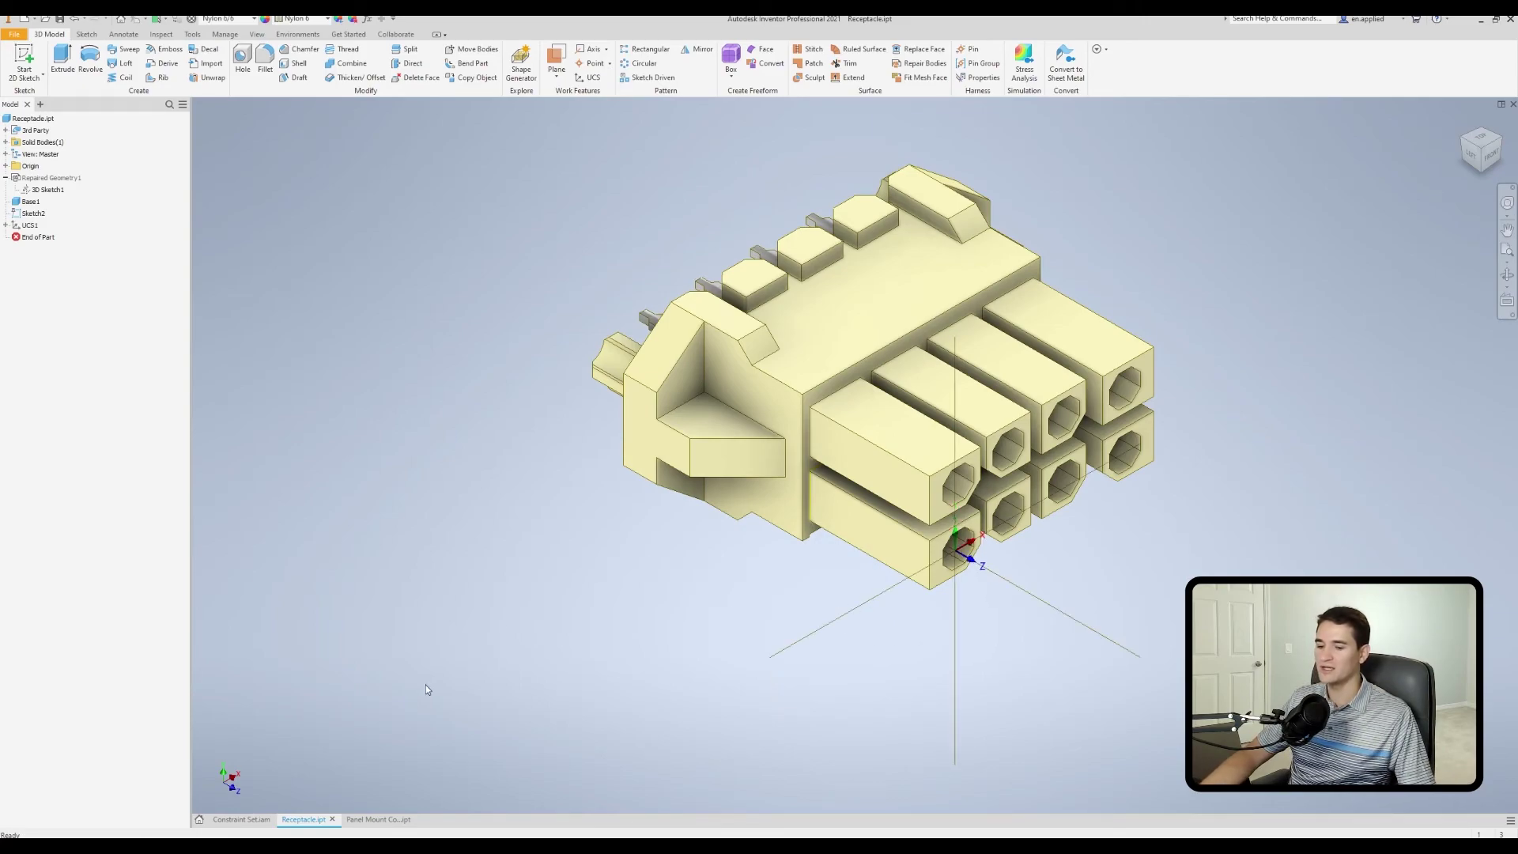
# - Return to Constraint Set.iam and update the assembly to apply the receptacle's redefined UCS
pyautogui.click(241, 820)
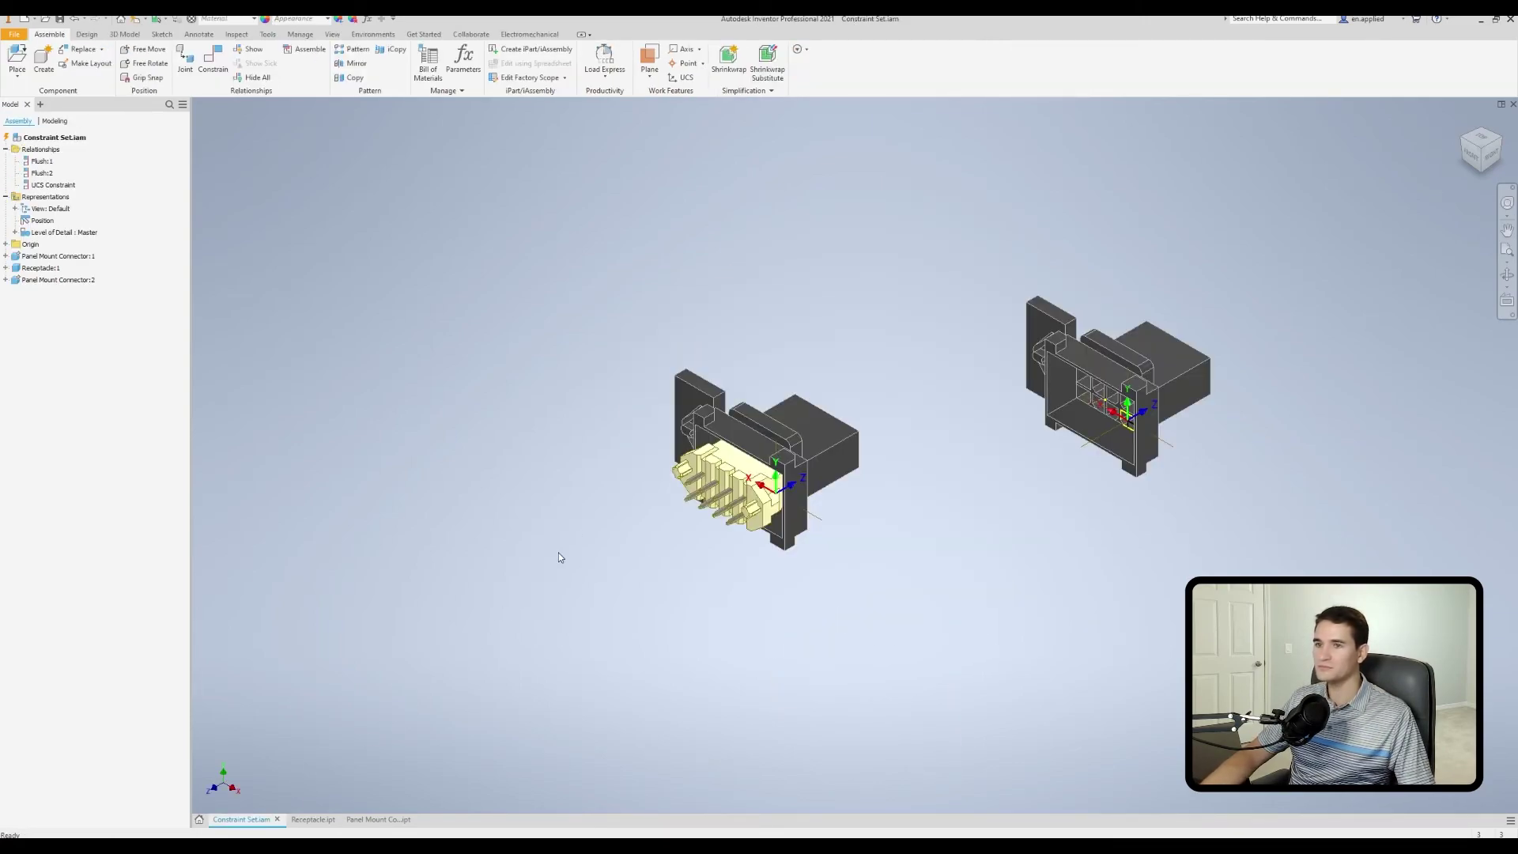
pyautogui.click(134, 23)
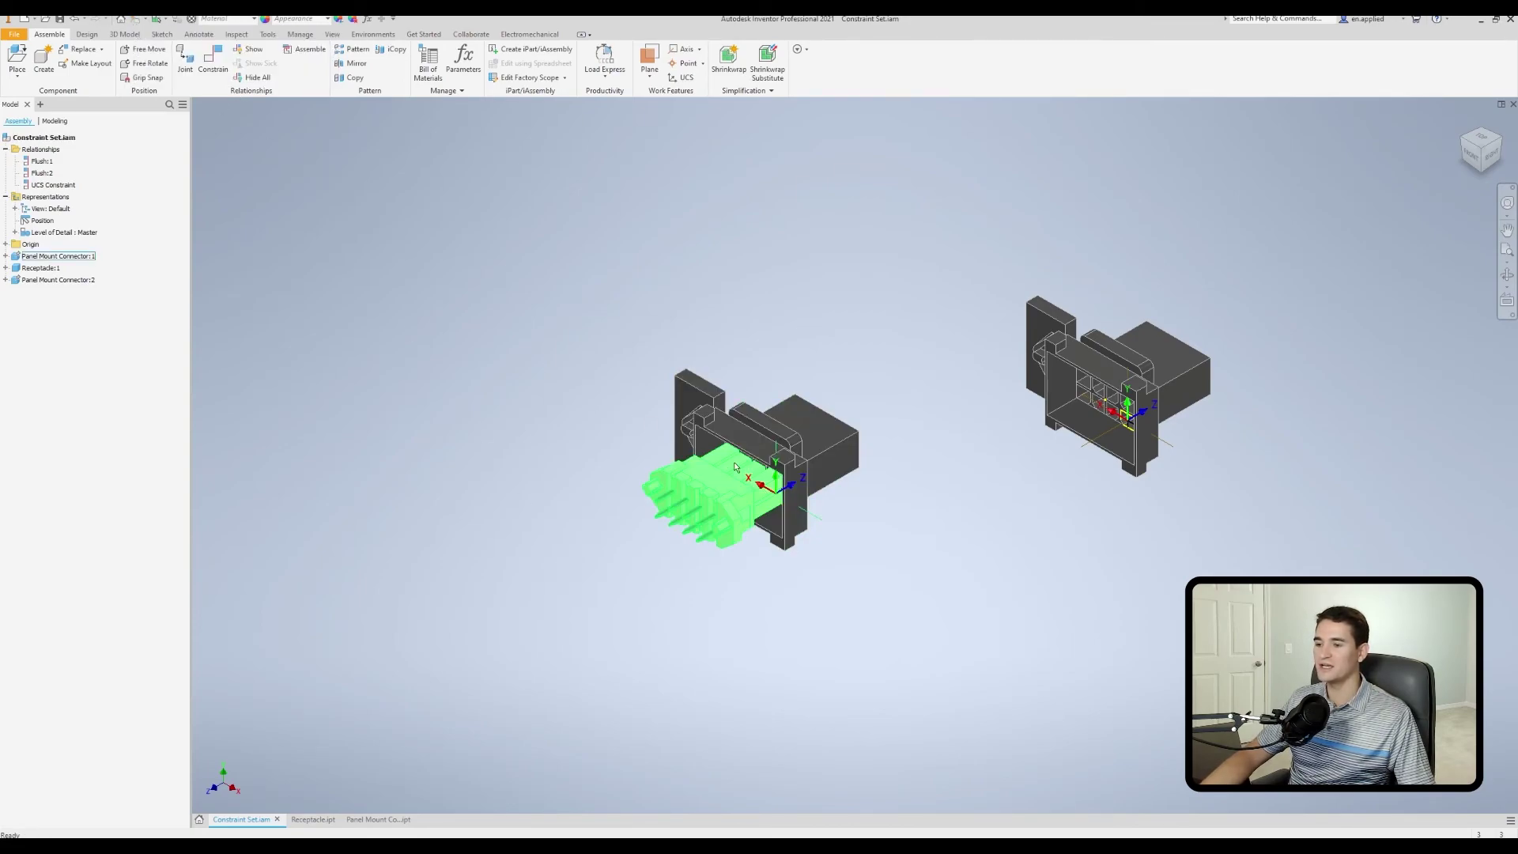